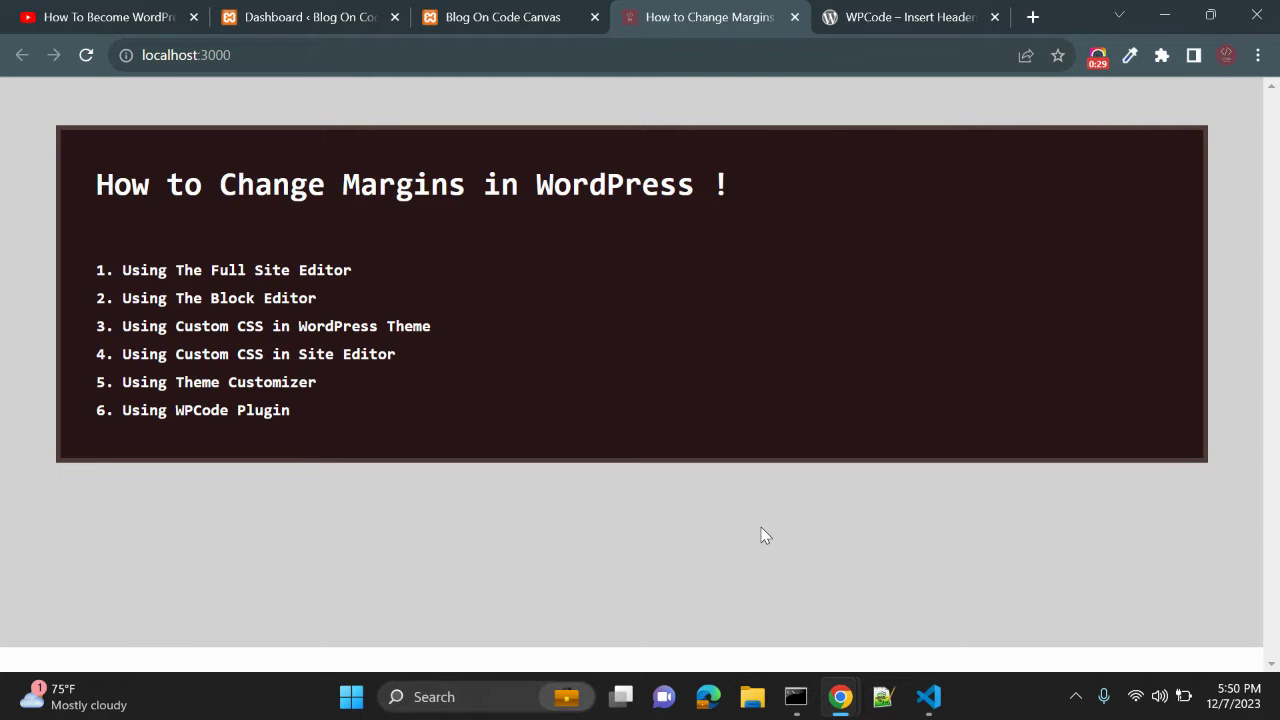
left_click(323, 16)
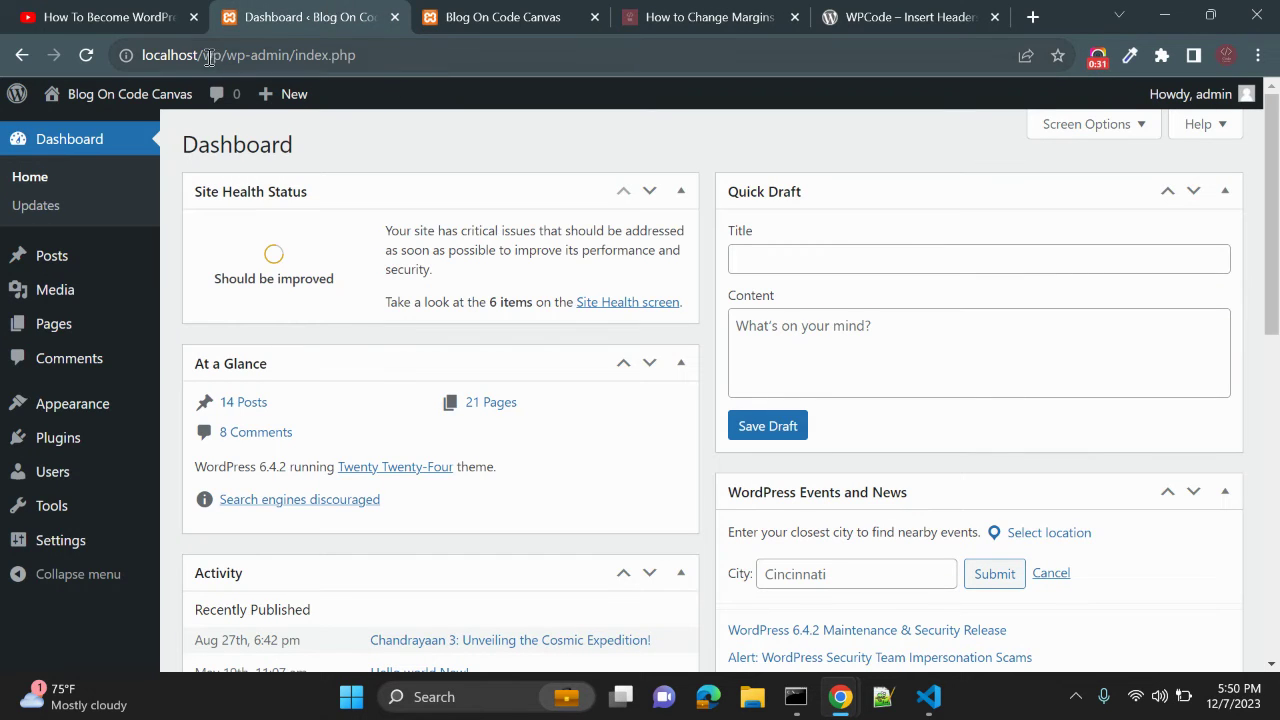
left_click_drag(206, 55, 152, 58)
left_click(449, 166)
left_click(694, 14)
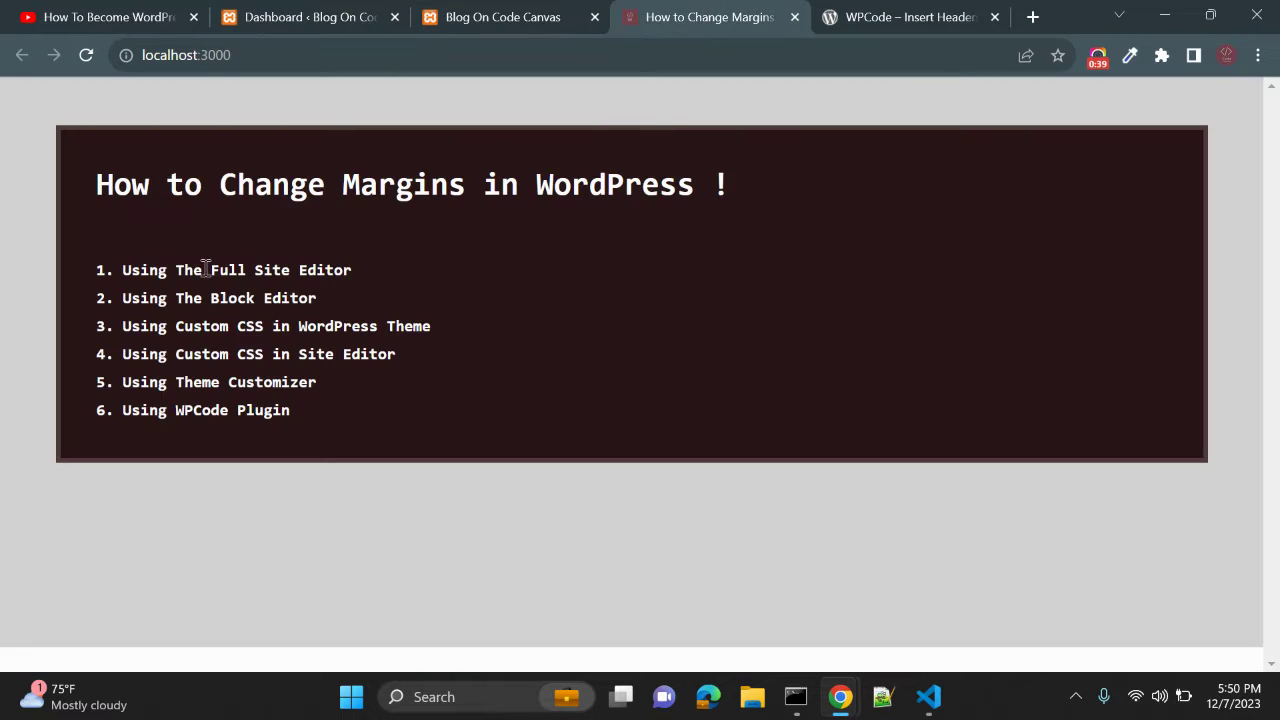
Step: Open the full site editor from the WordPress dashboard
left_click(330, 13)
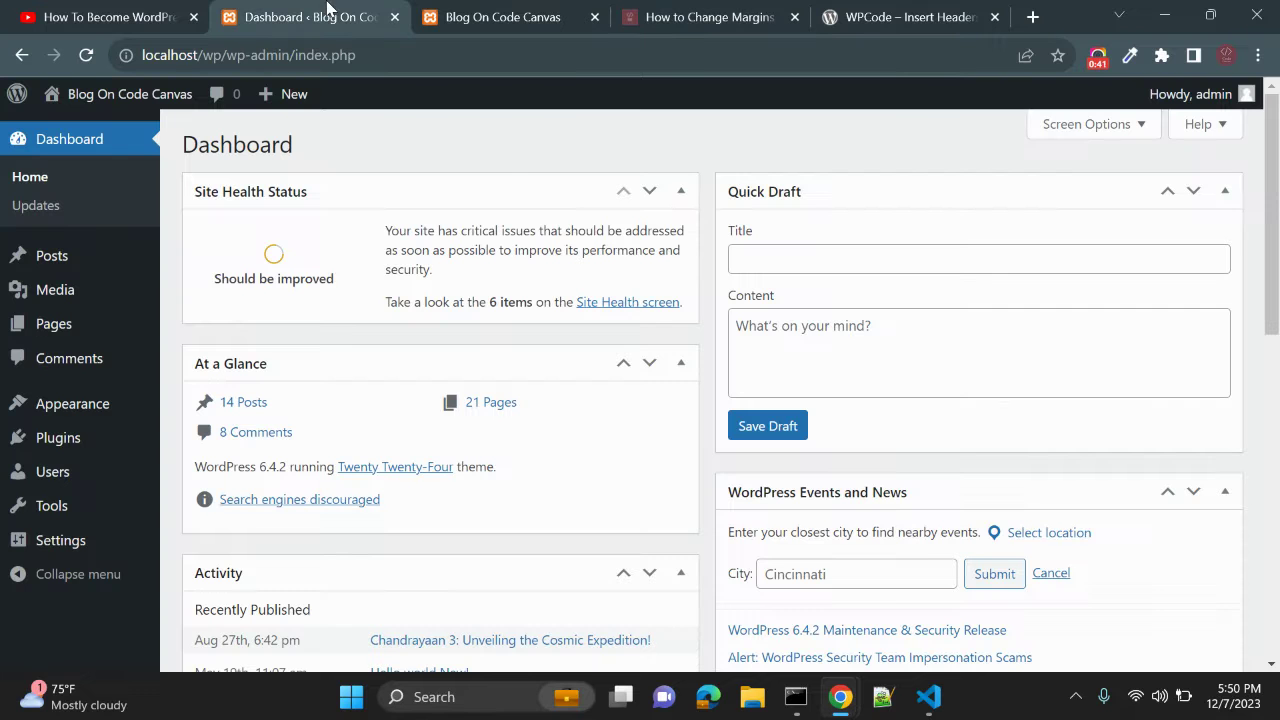
mouse_move(86, 410)
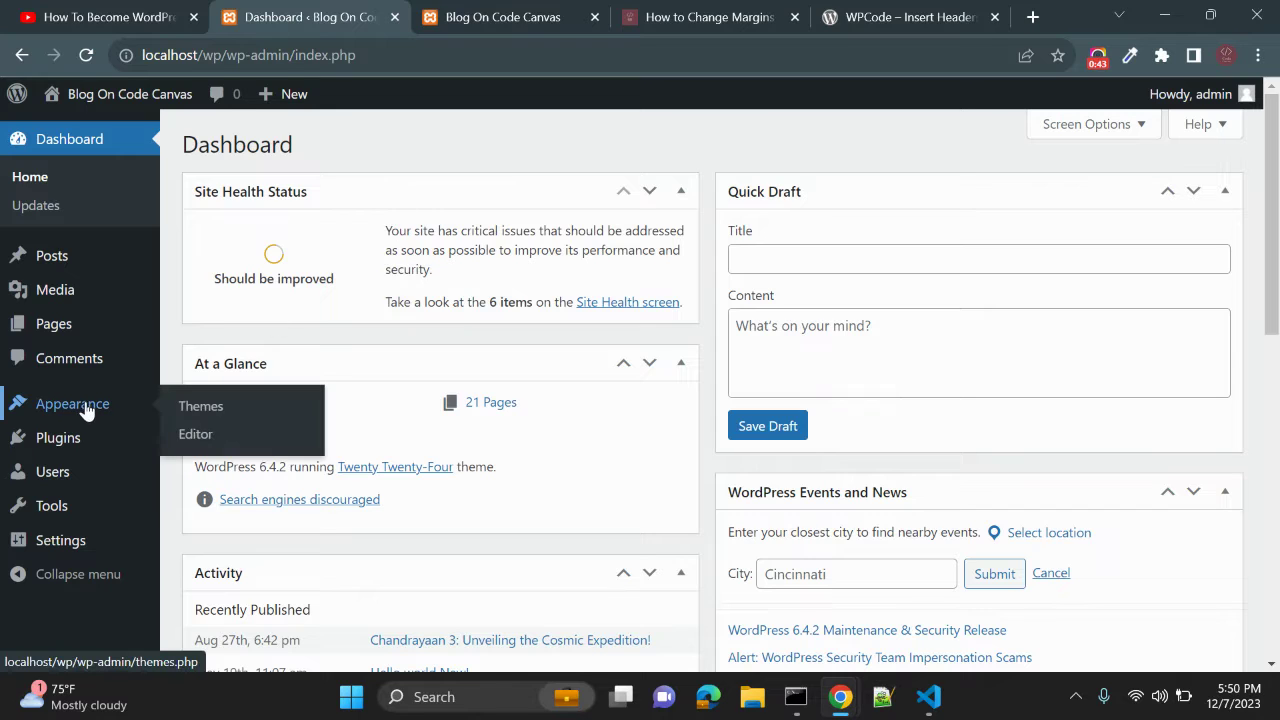
left_click(197, 437)
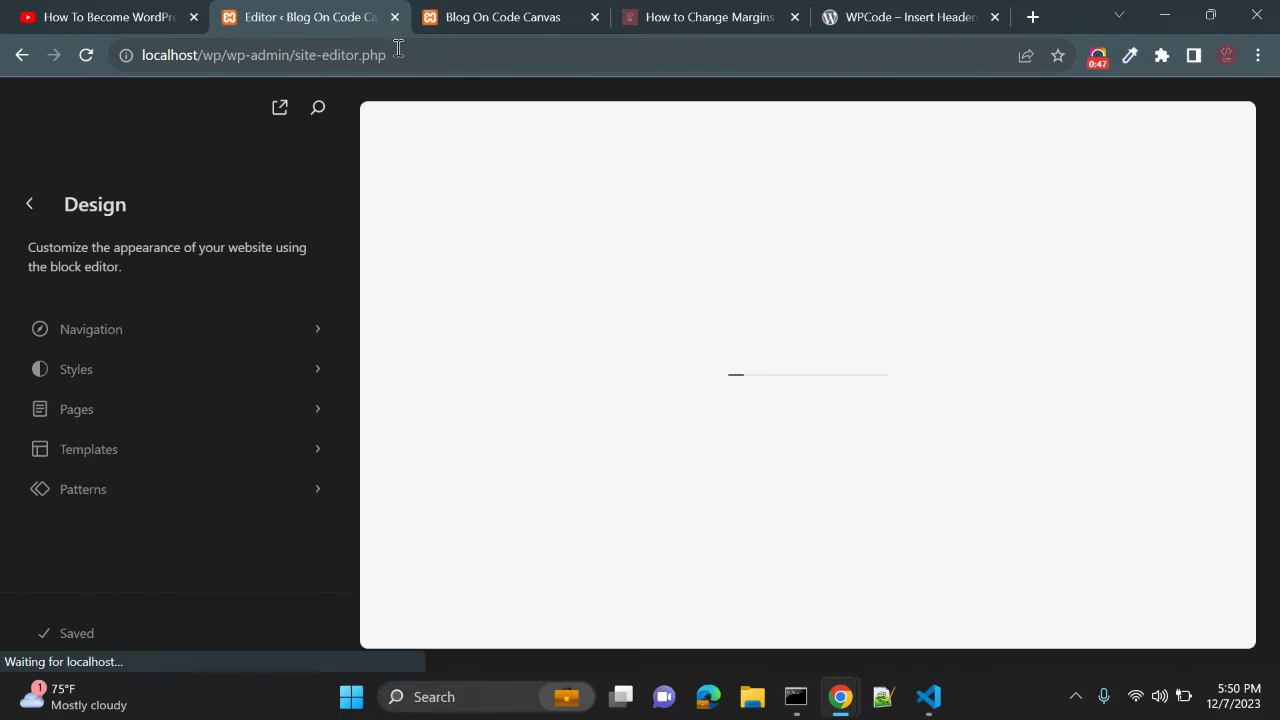
mouse_move(410, 52)
left_mouse_down()
mouse_move(284, 87)
mouse_move(423, 63)
mouse_move(412, 56)
left_mouse_up()
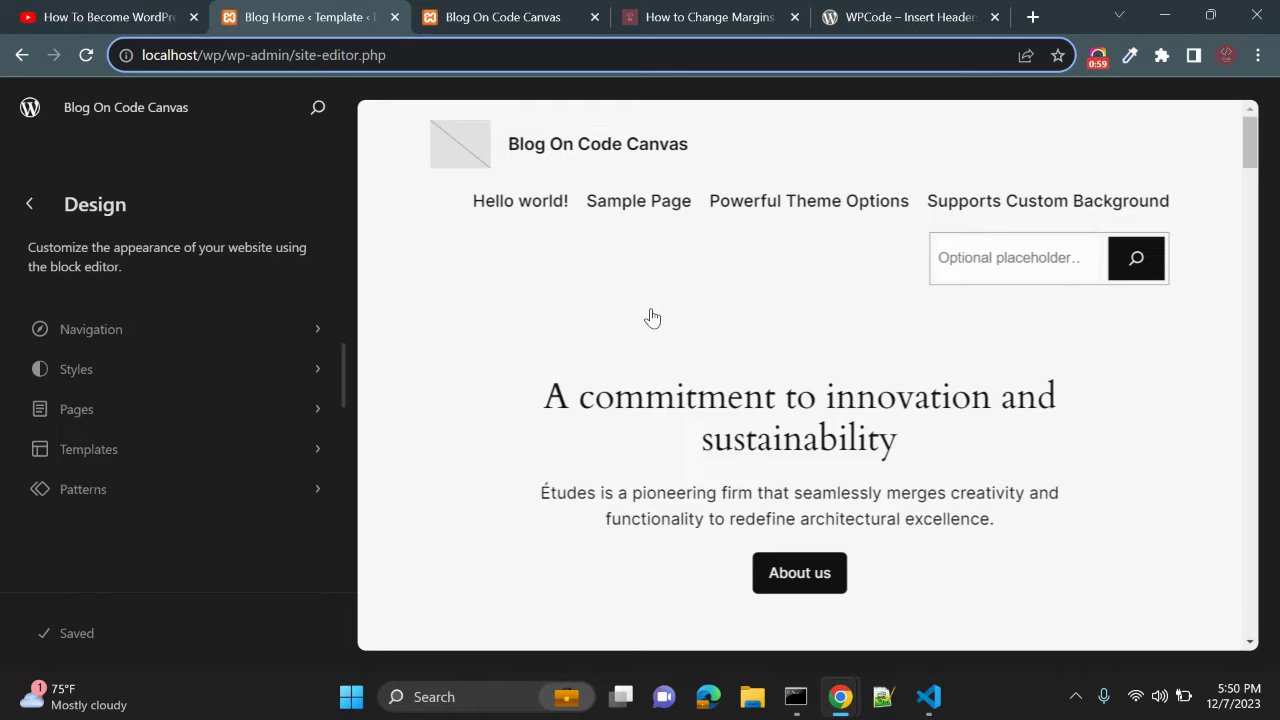
Step: Look through the Blog Home template preview and open the template for editing
scroll(651, 317, "down", 10)
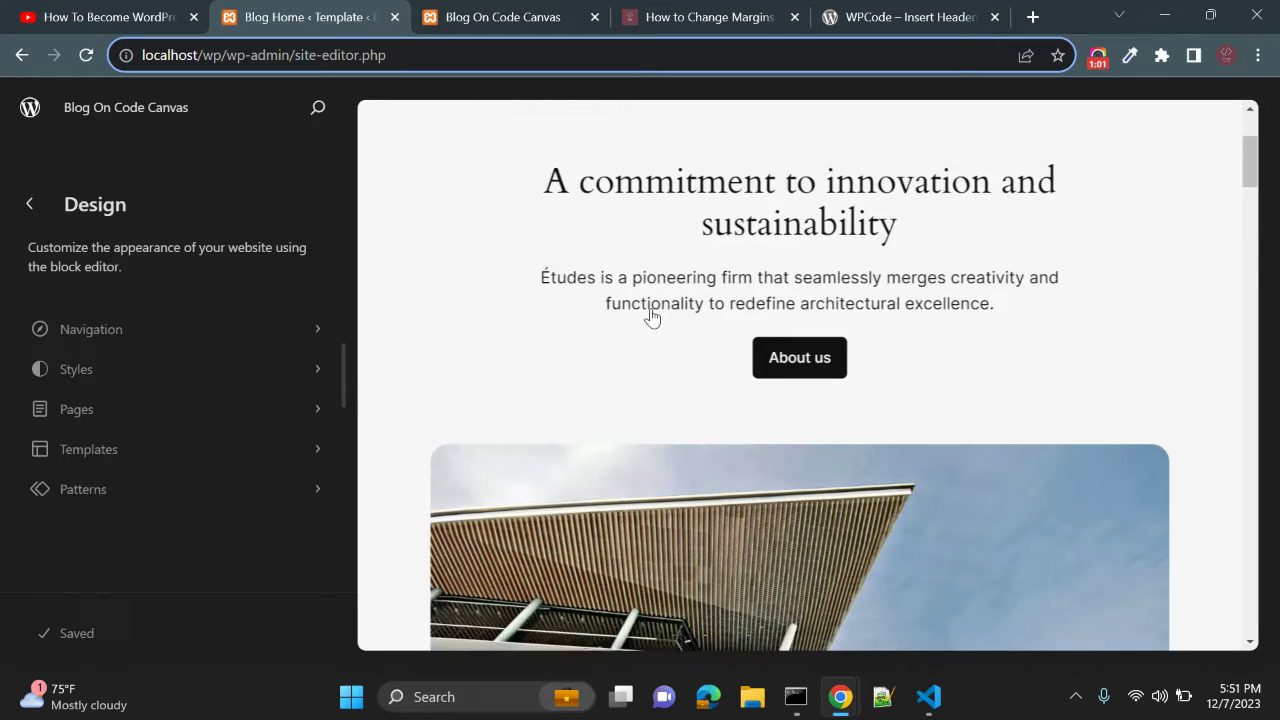
scroll(651, 317, "down", 10)
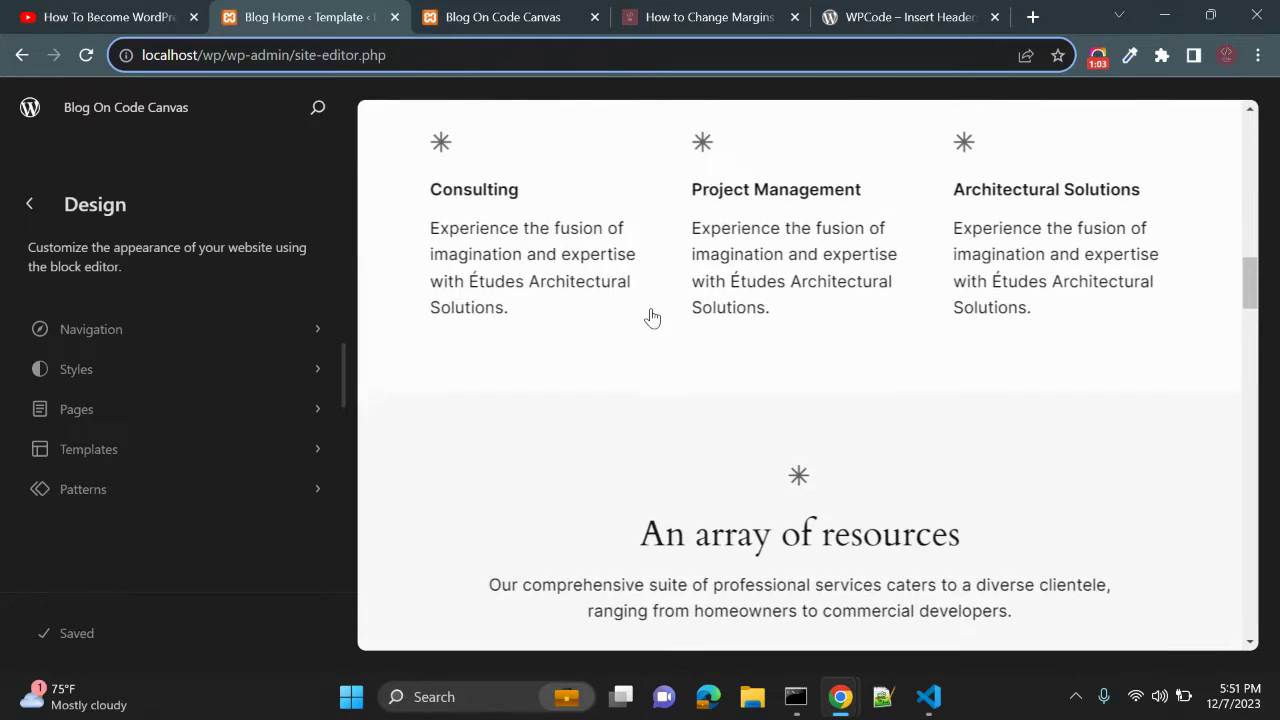
scroll(651, 317, "down", 3)
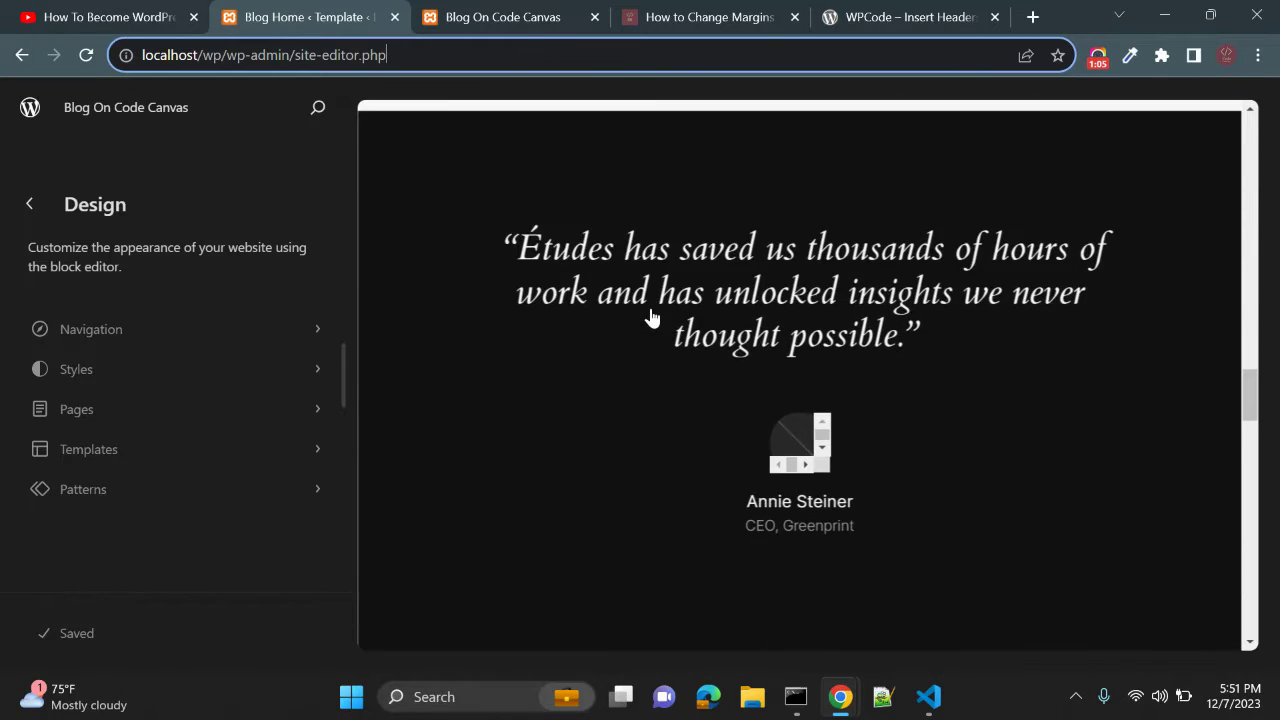
left_click(662, 336)
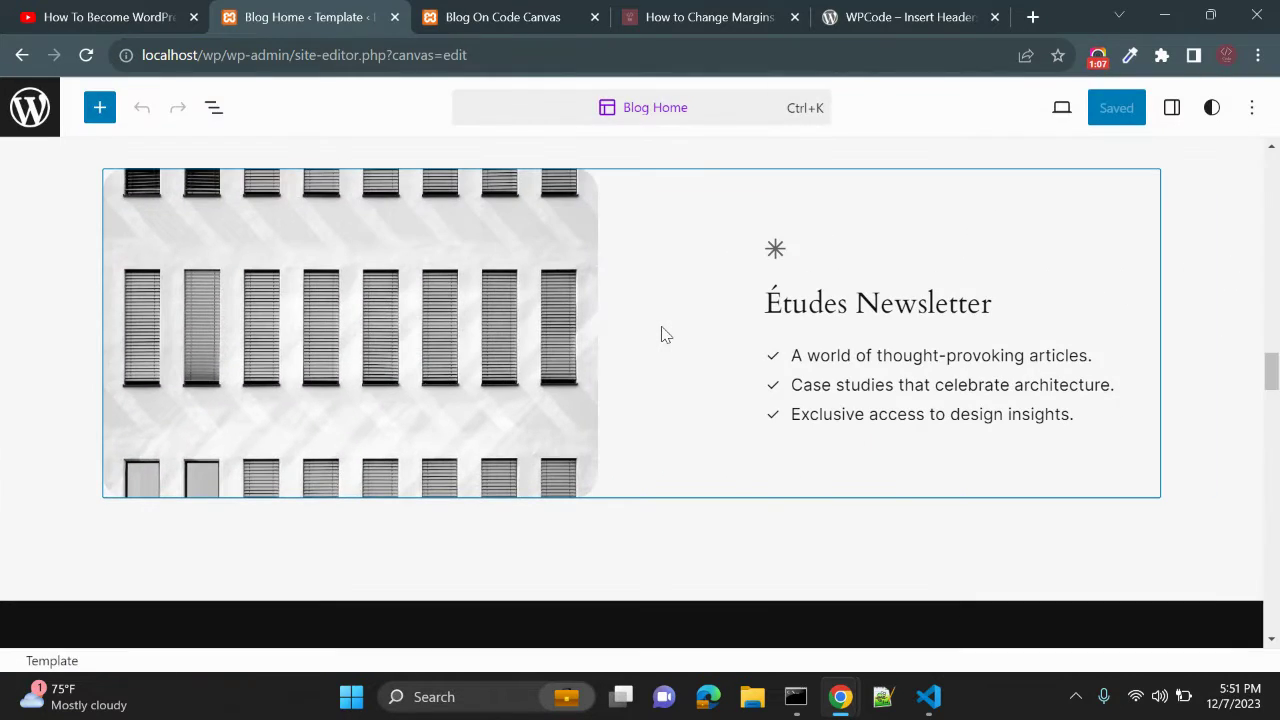
left_click(661, 334)
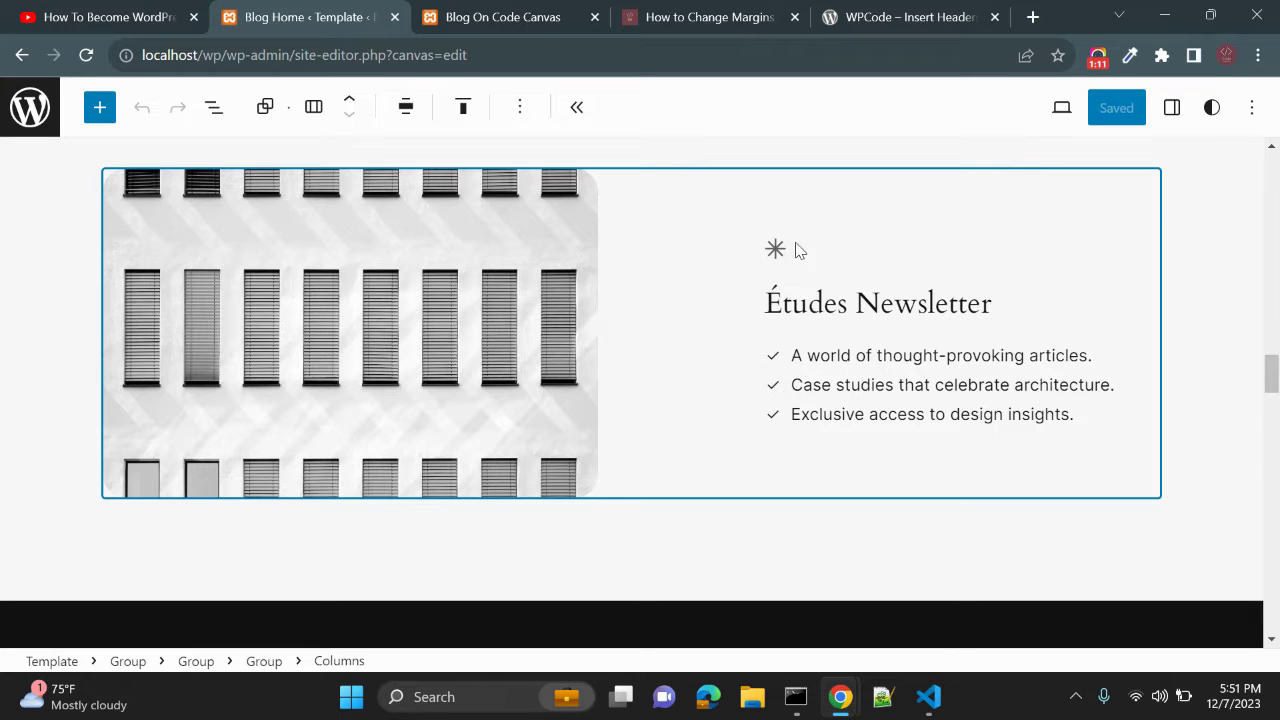
scroll(672, 346, "up", 4)
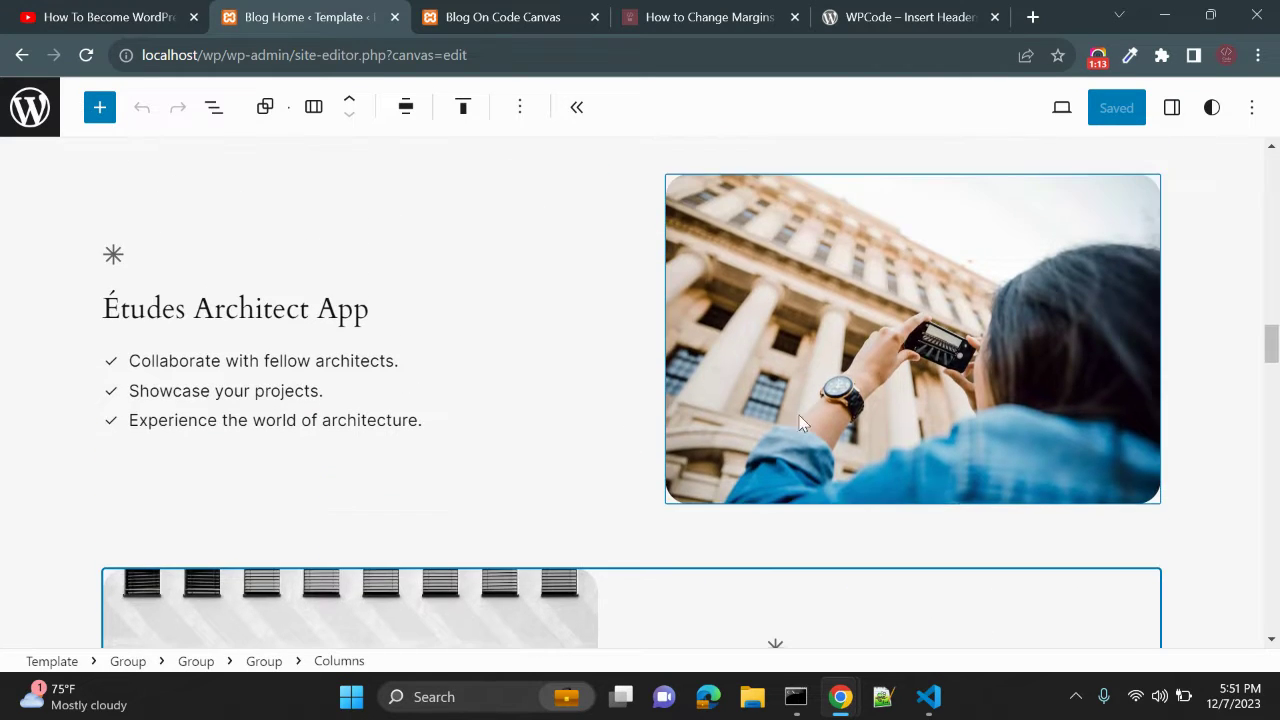
left_click(670, 410)
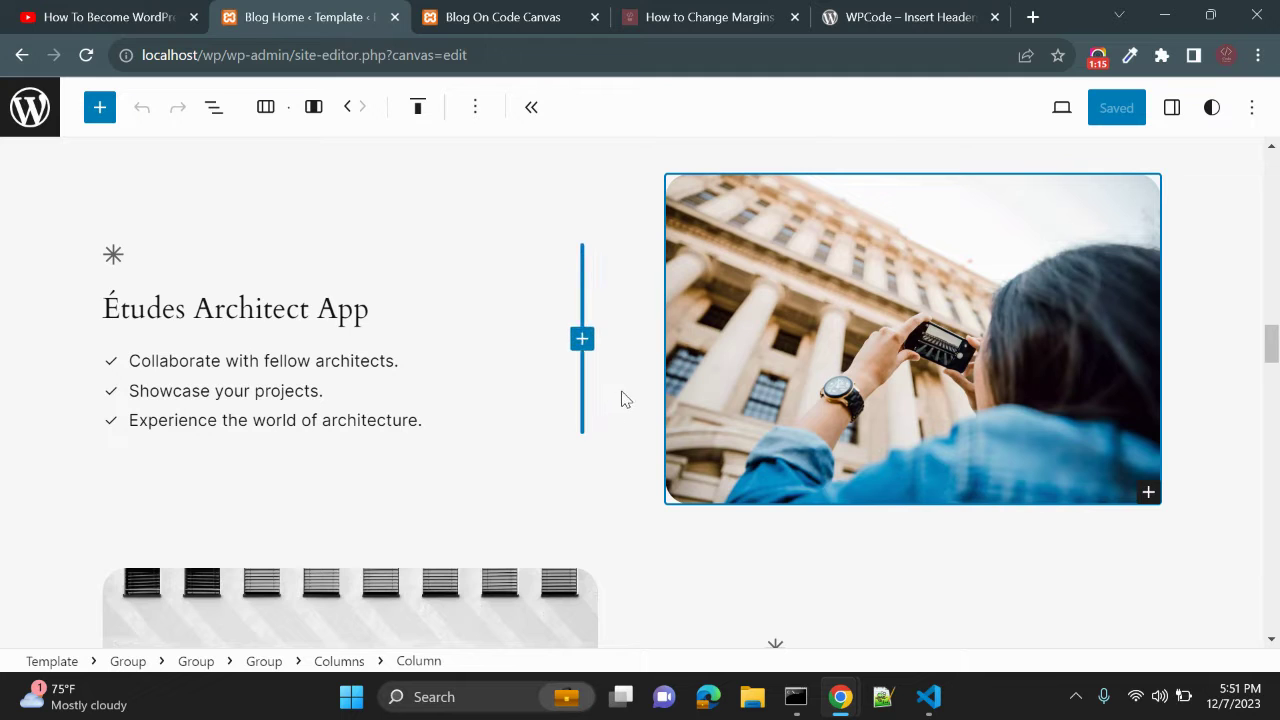
scroll(584, 222, "down", 4)
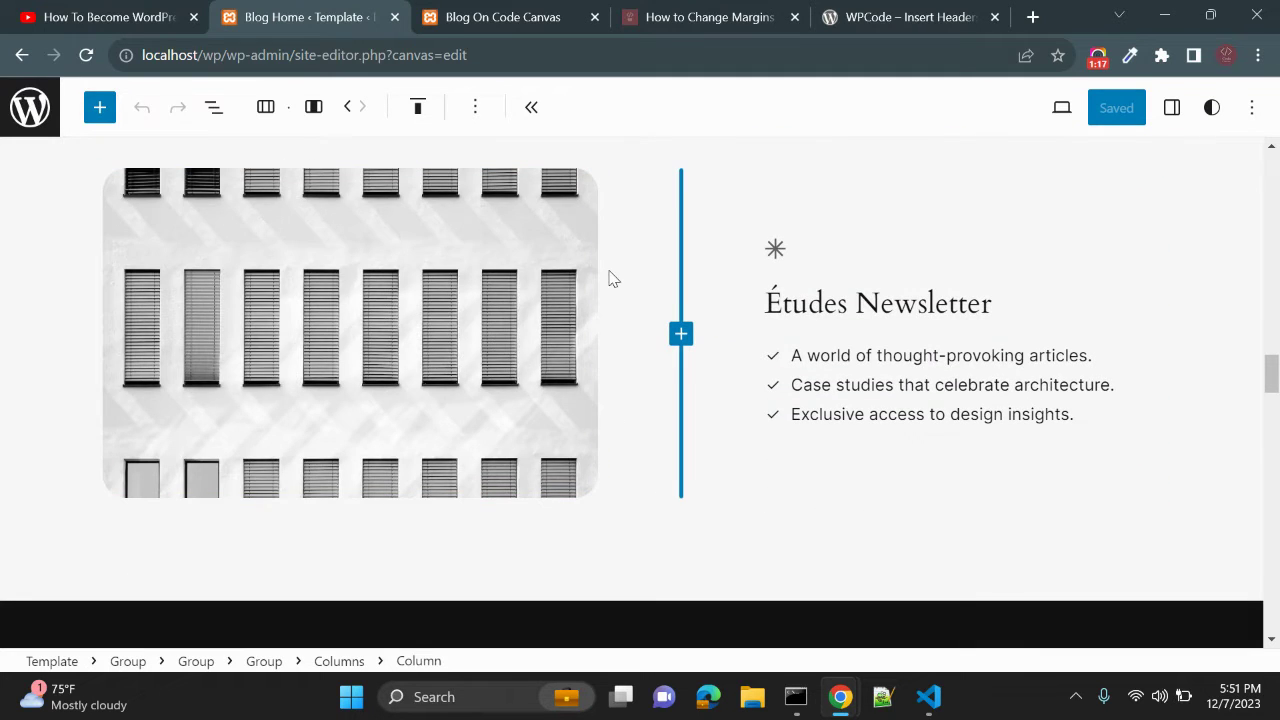
scroll(609, 277, "up", 5)
scroll(1131, 363, "up", 5)
scroll(1000, 380, "up", 2)
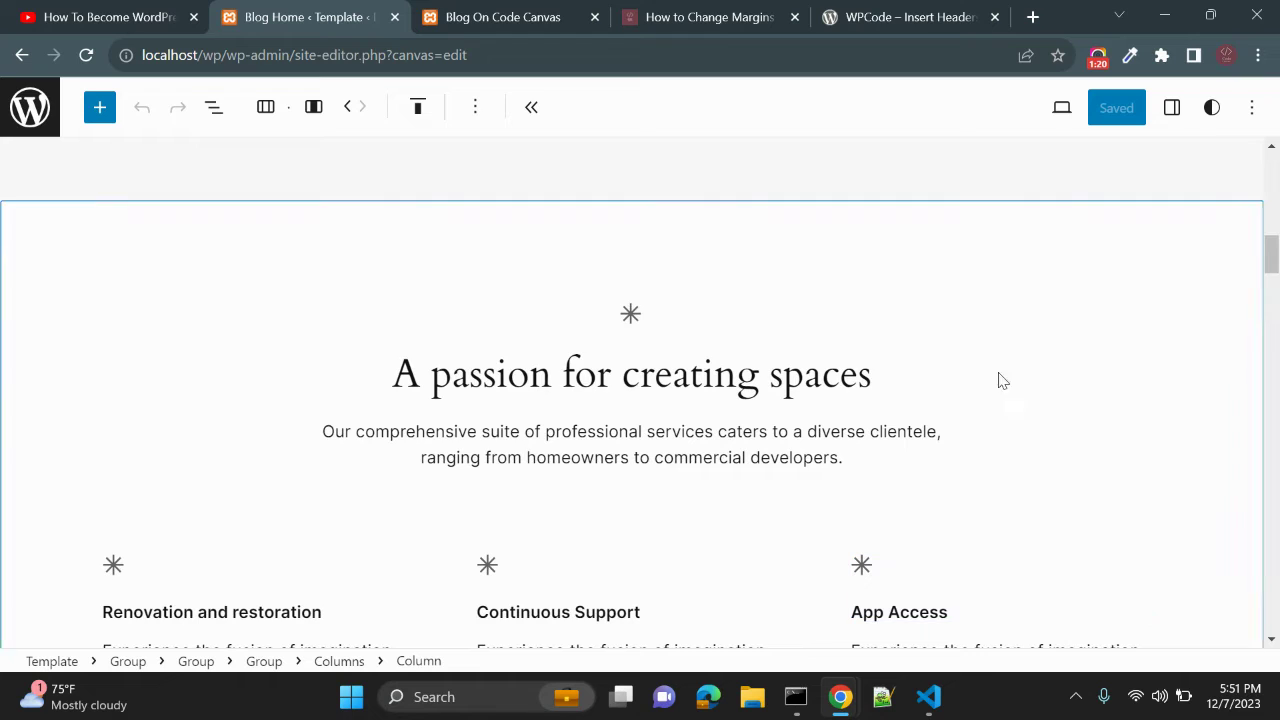
Step: Select the group block containing "A passion for creating spaces" and show its block settings
left_click(840, 297)
left_click(757, 280)
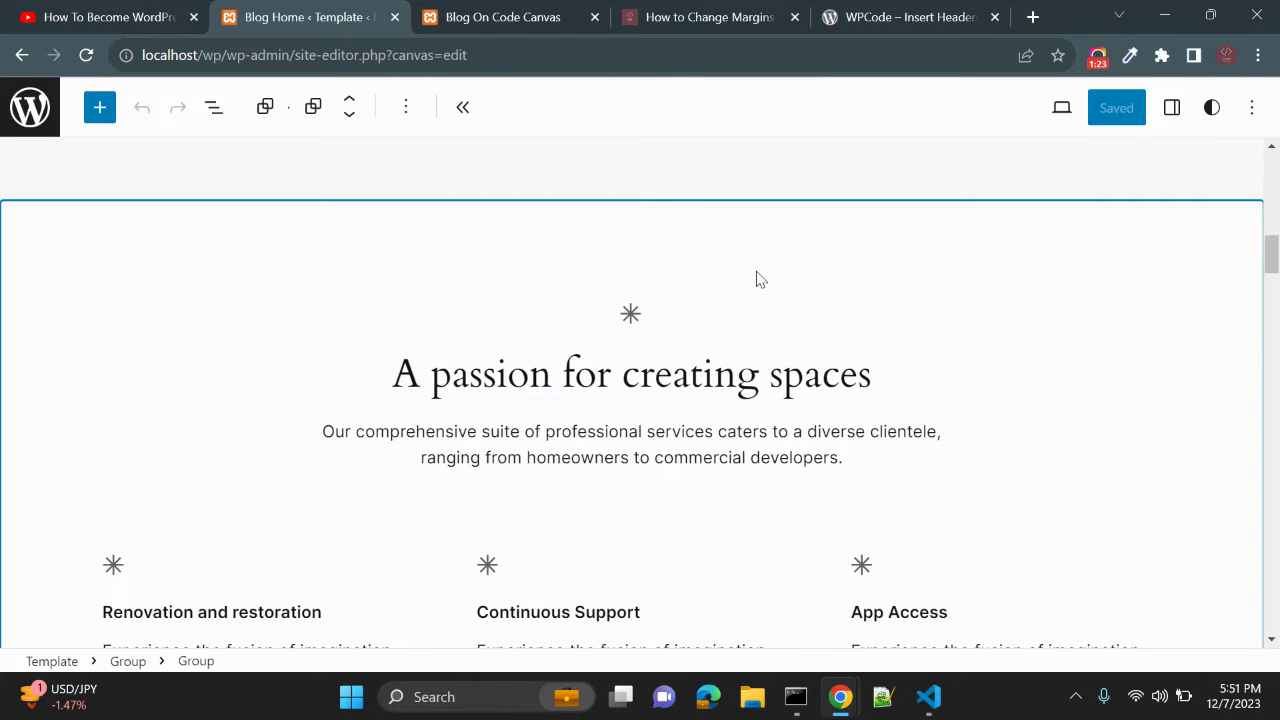
left_click(1171, 110)
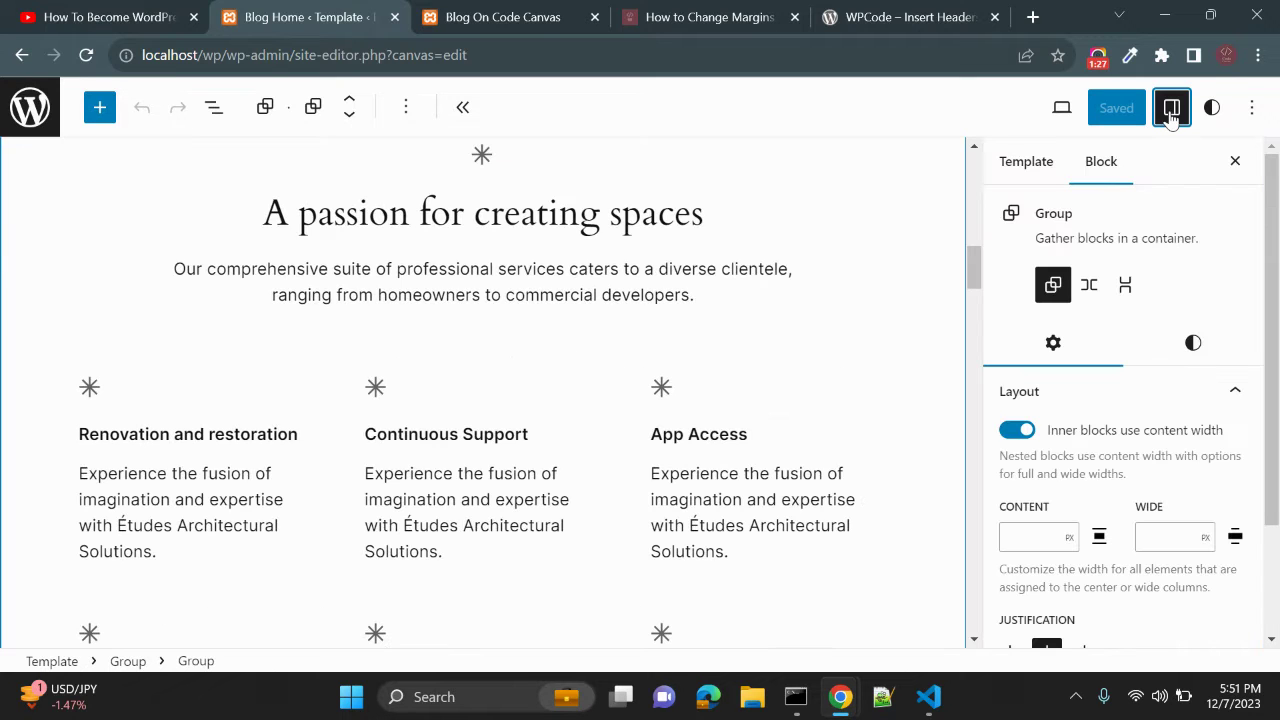
left_click(1012, 166)
left_click(1114, 172)
scroll(794, 314, "up", 1)
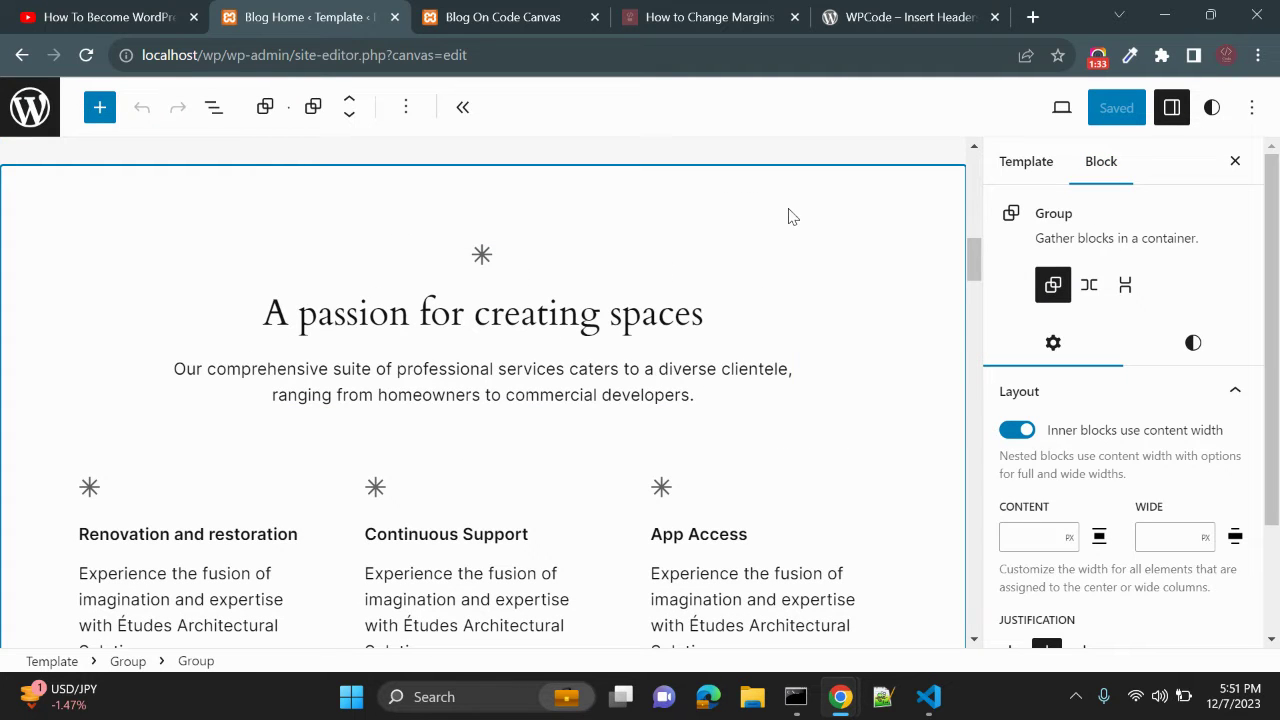
scroll(1197, 340, "down", 2)
scroll(1197, 340, "up", 2)
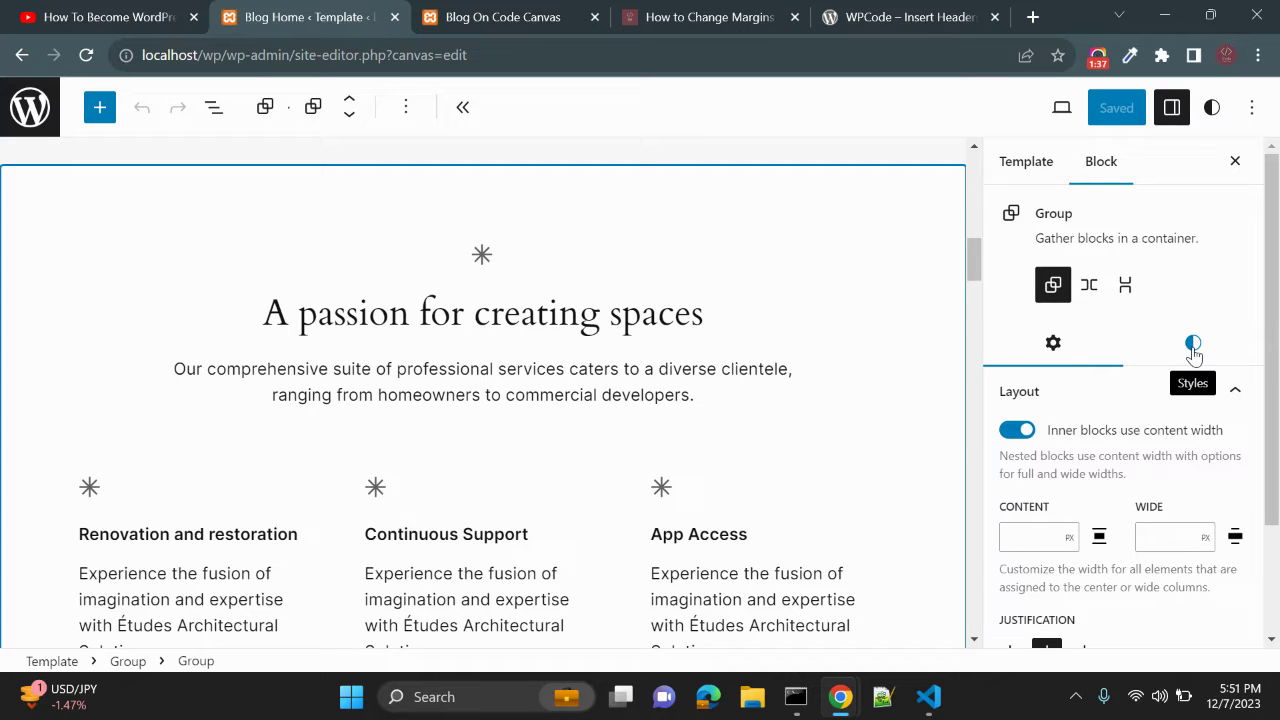
Step: Show the group block's style settings and bring its Dimensions options into view
left_click(1193, 345)
scroll(1194, 355, "down", 4)
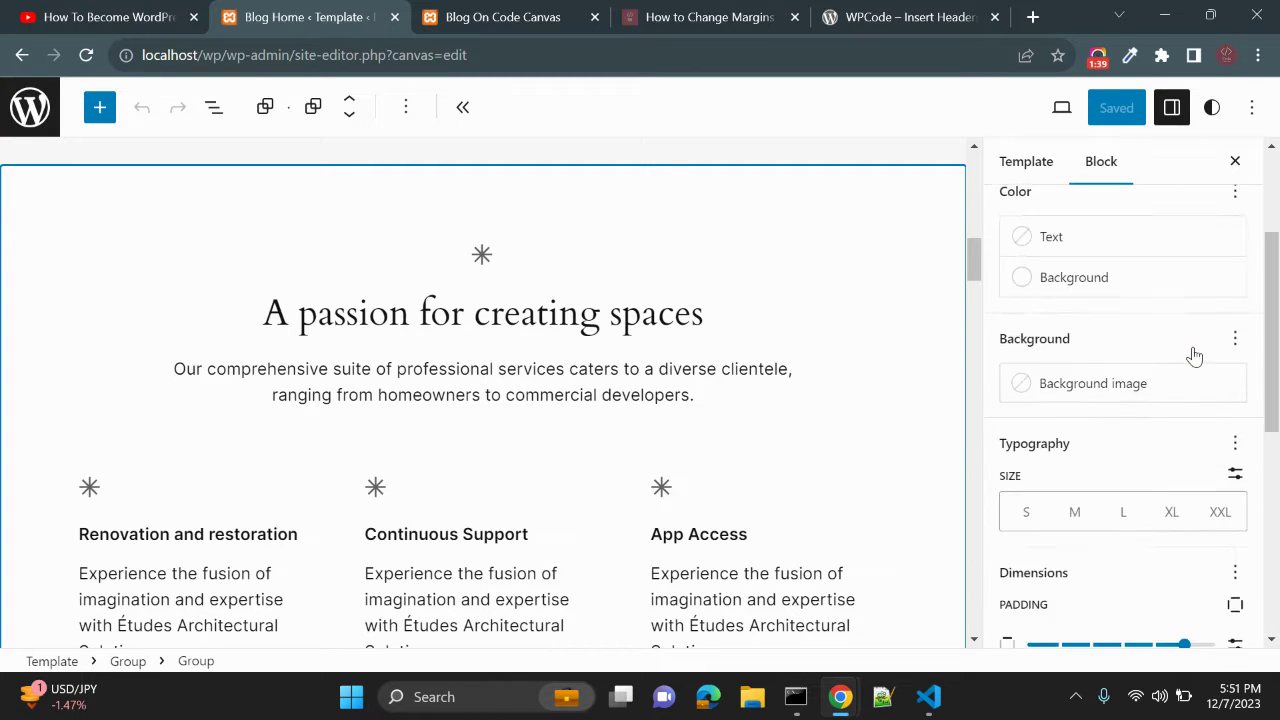
scroll(1194, 355, "down", 1)
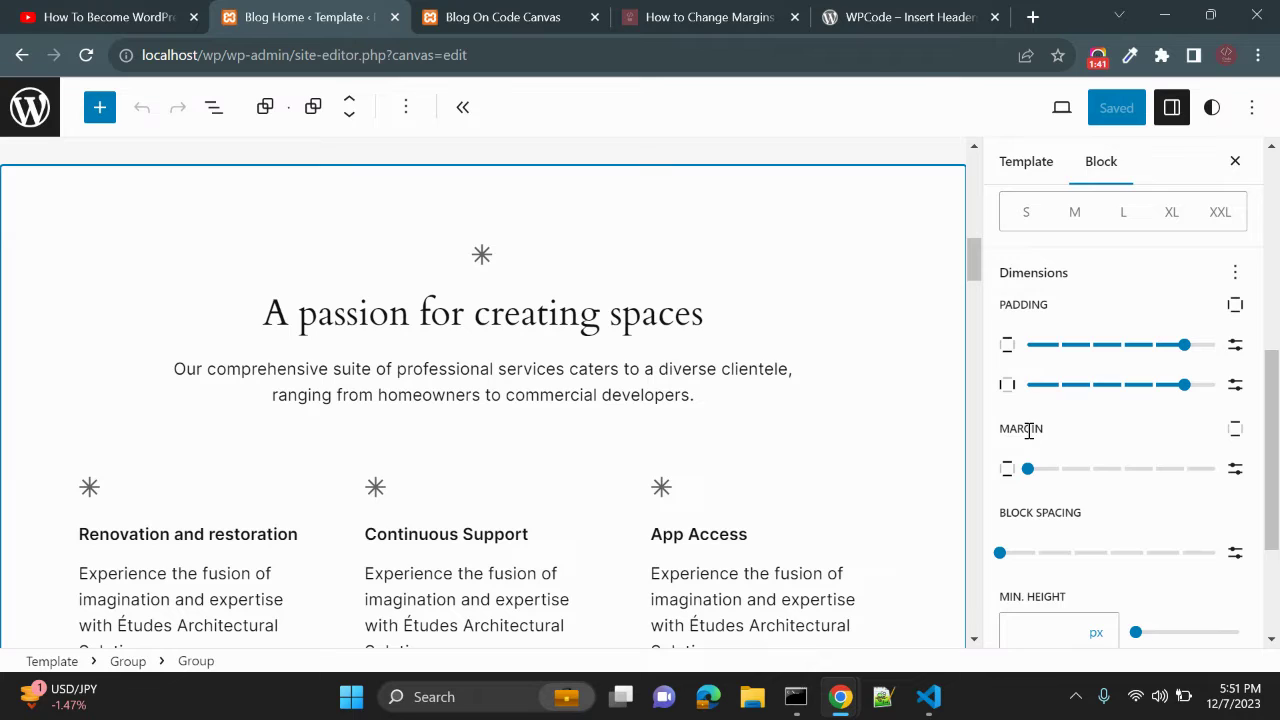
Step: Switch the group's margin sides to Custom and back to Vertical
left_click(1236, 432)
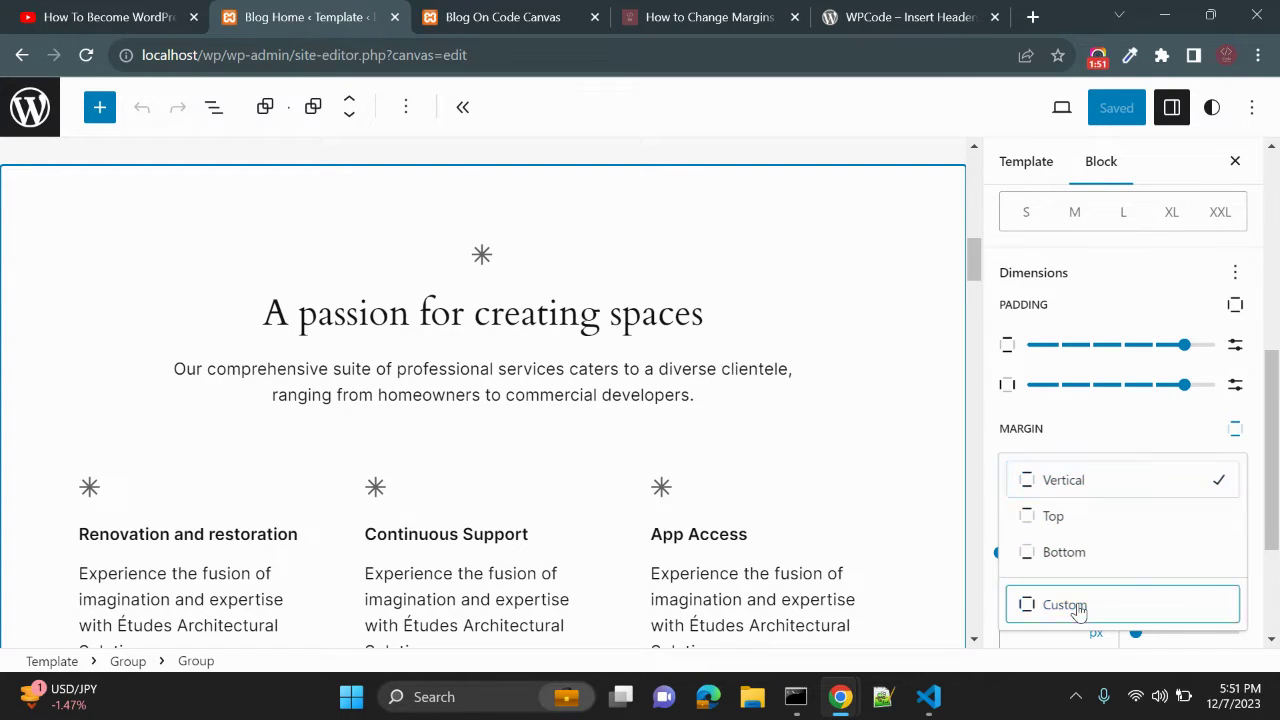
left_click(1072, 606)
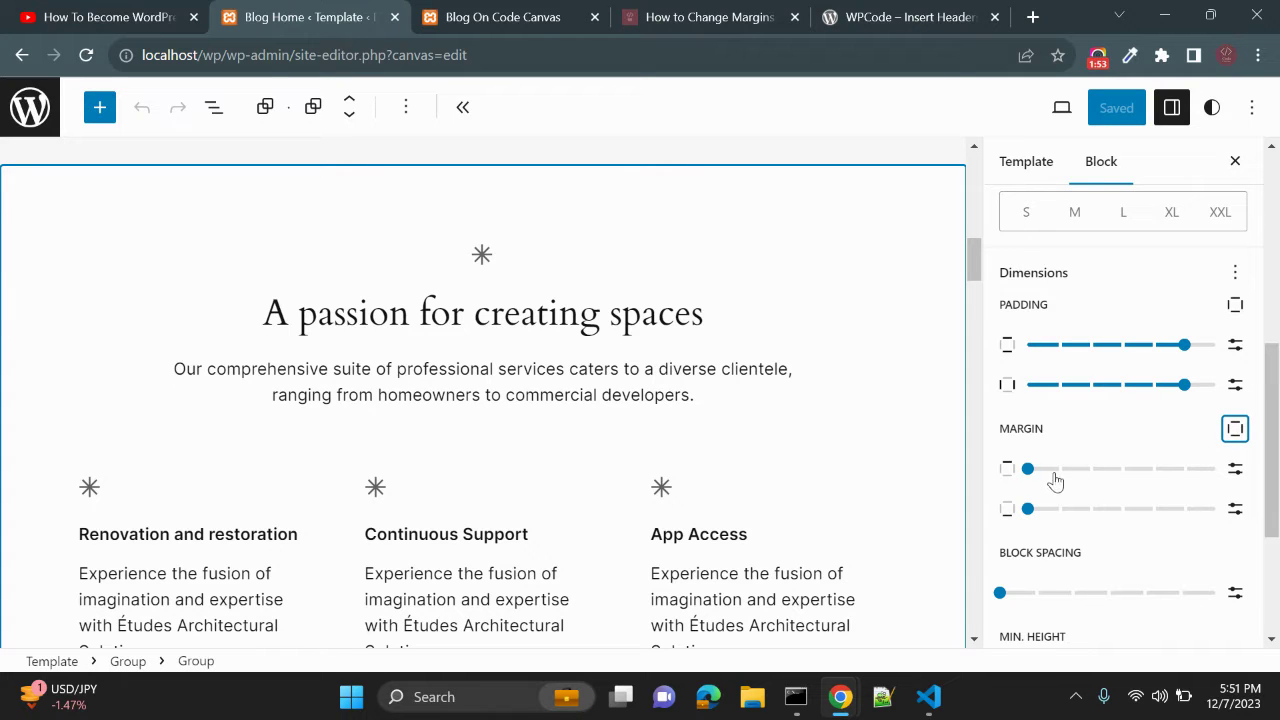
left_click(1236, 430)
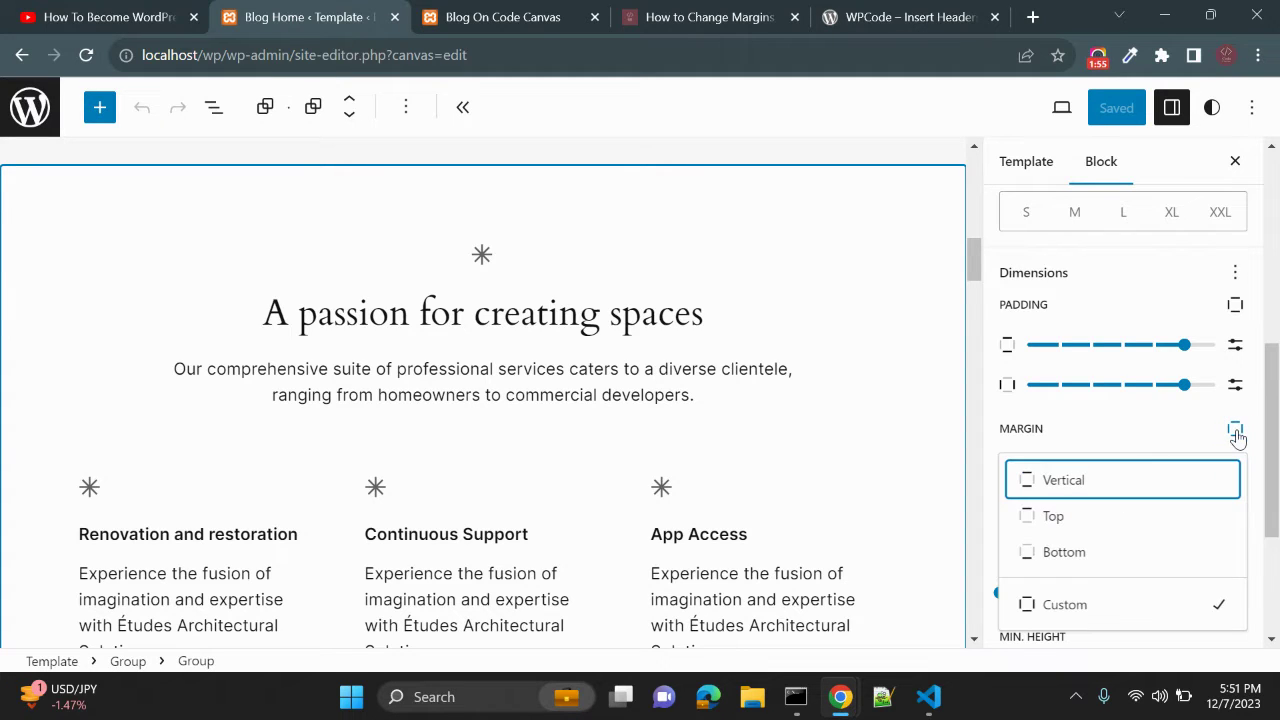
left_click(1046, 484)
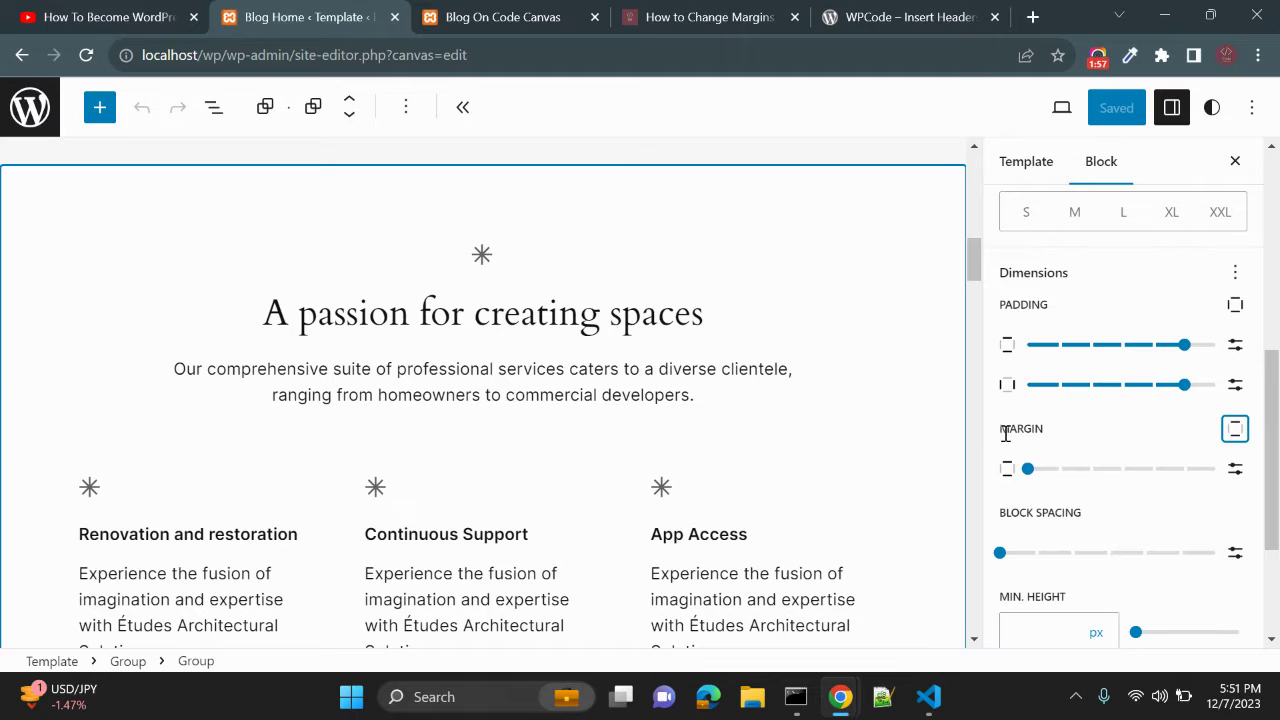
Step: Try the group's vertical margin at preset size 2 and at preset size 1
left_click(1032, 470)
left_click_drag(1045, 480, 1088, 482)
scroll(895, 425, "down", 1)
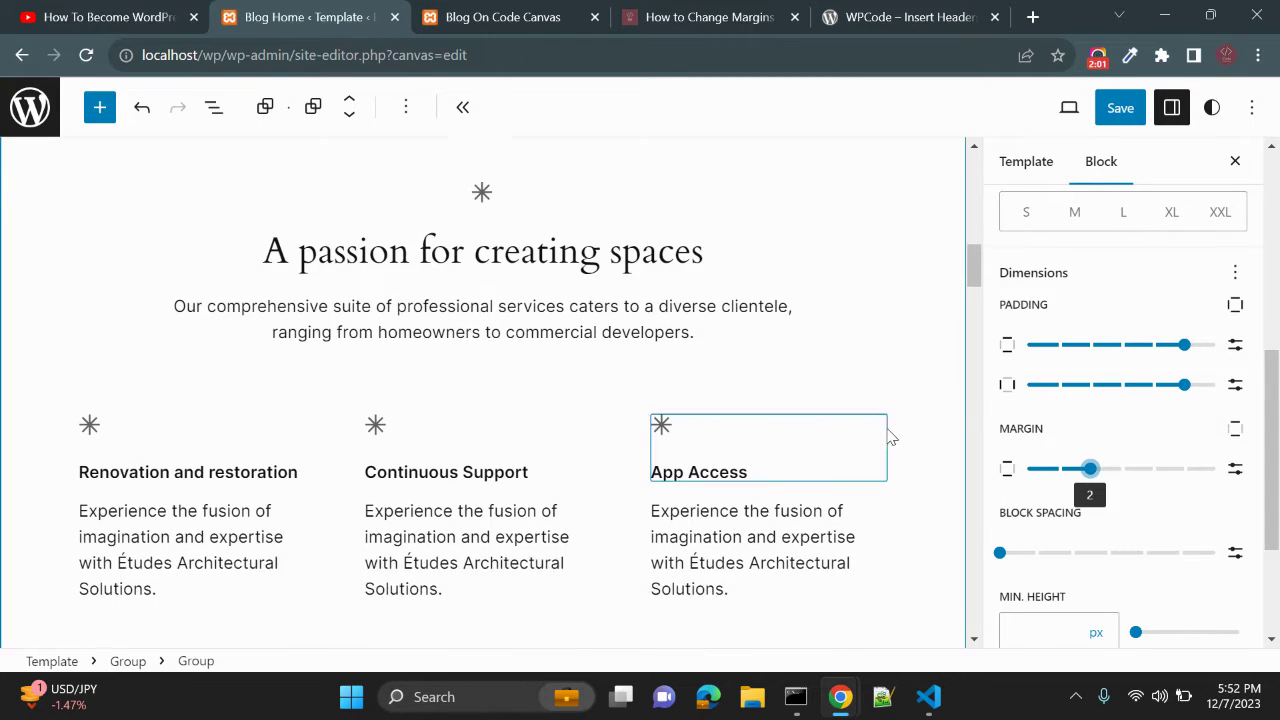
left_click_drag(1092, 480, 1059, 482)
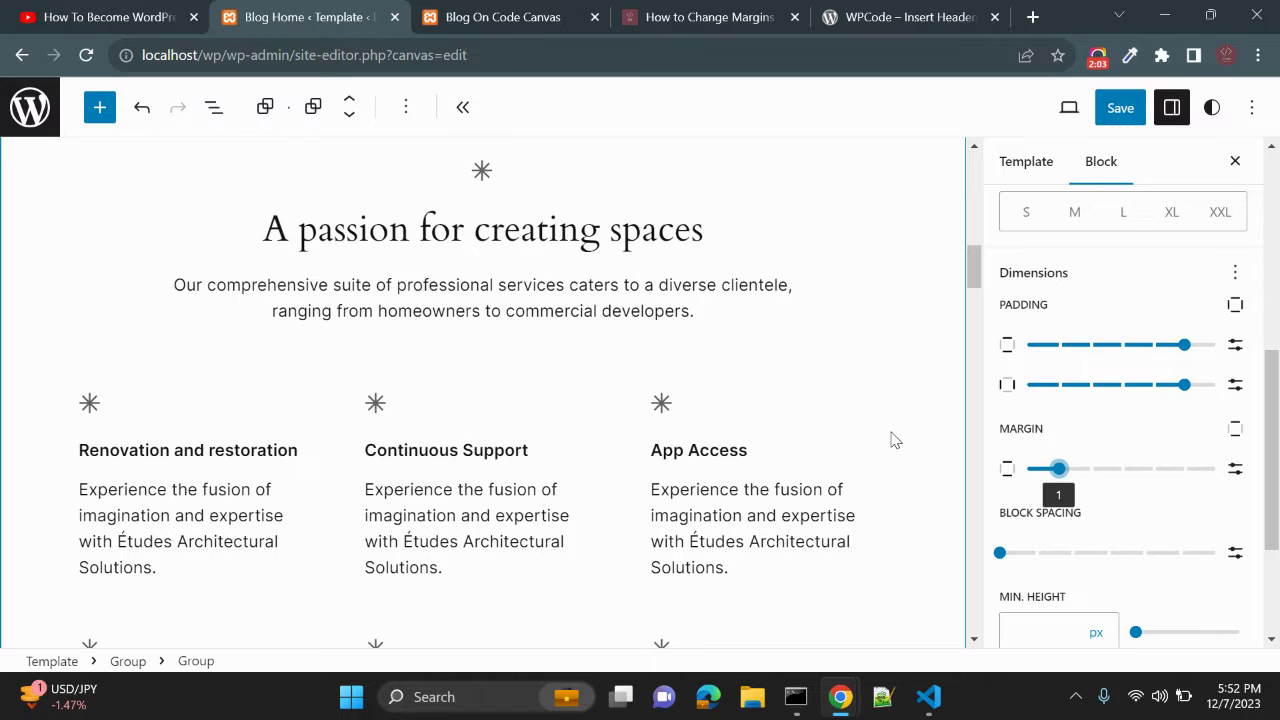
scroll(951, 477, "down", 5)
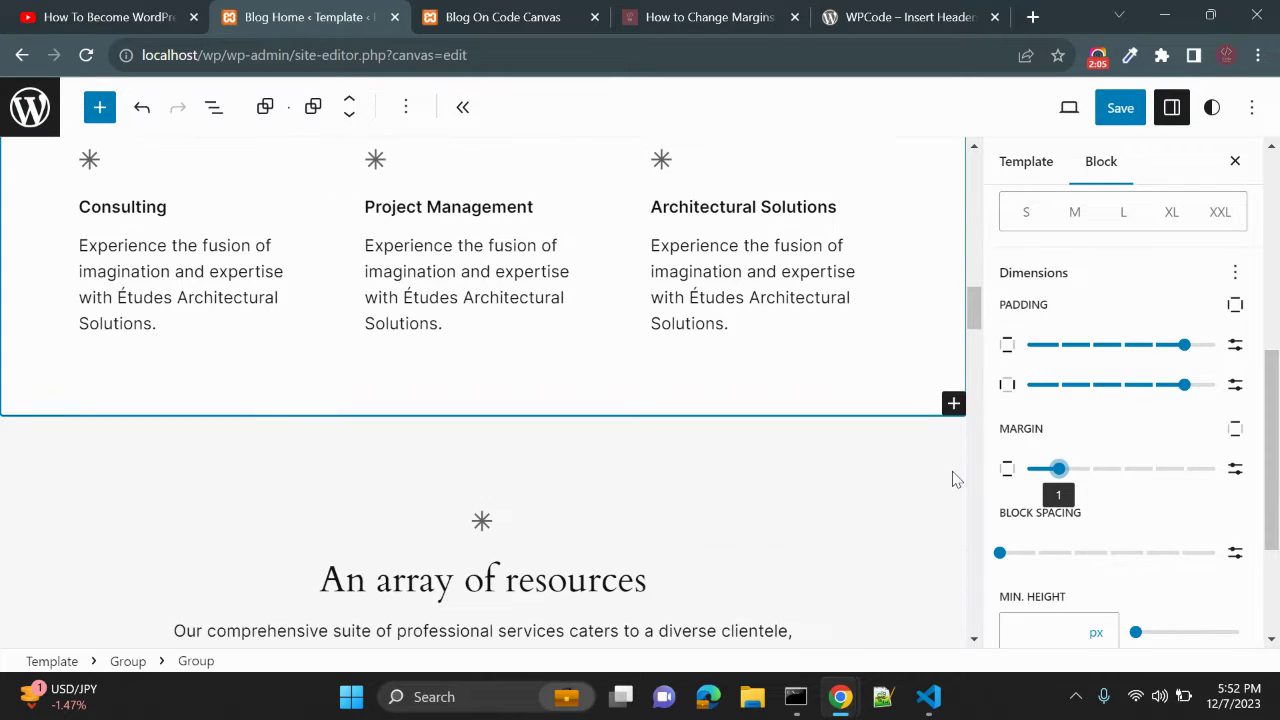
mouse_move(1058, 470)
left_mouse_down()
mouse_move(1118, 466)
mouse_move(1058, 469)
left_mouse_up()
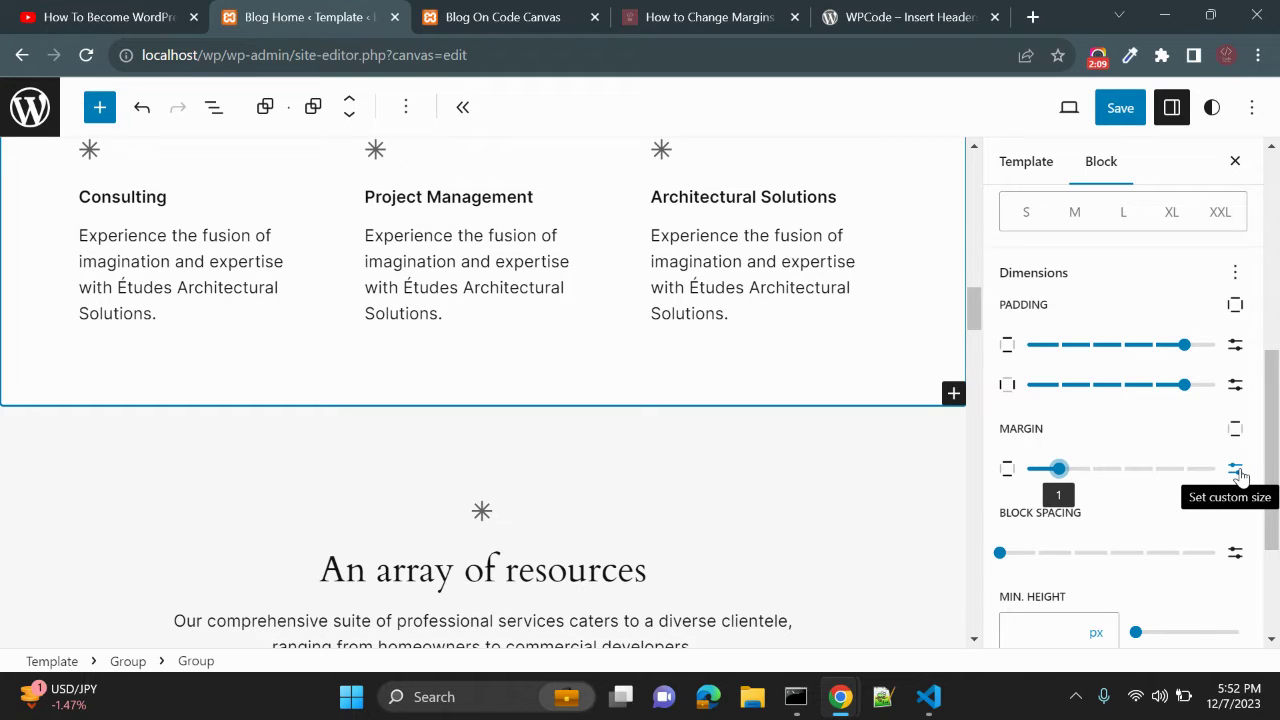
Step: Set a custom vertical margin of 4 % on the group block
left_click(1236, 470)
double_click(1042, 469)
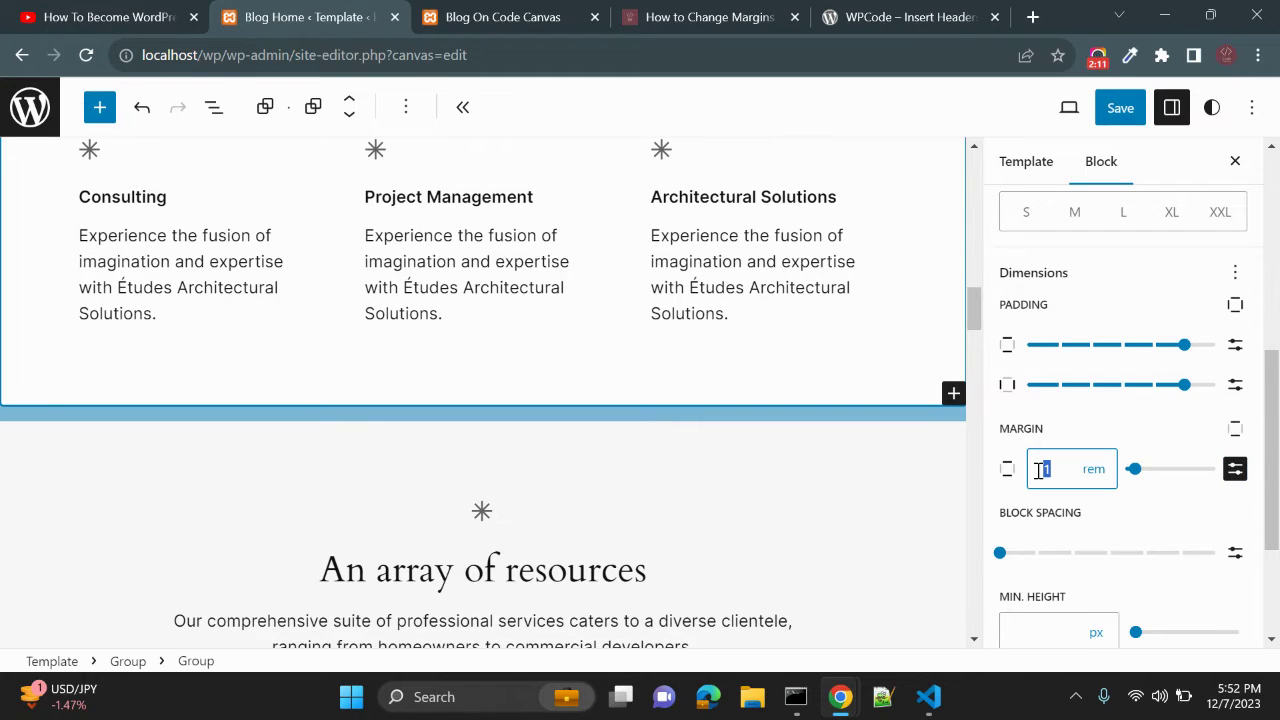
type("4")
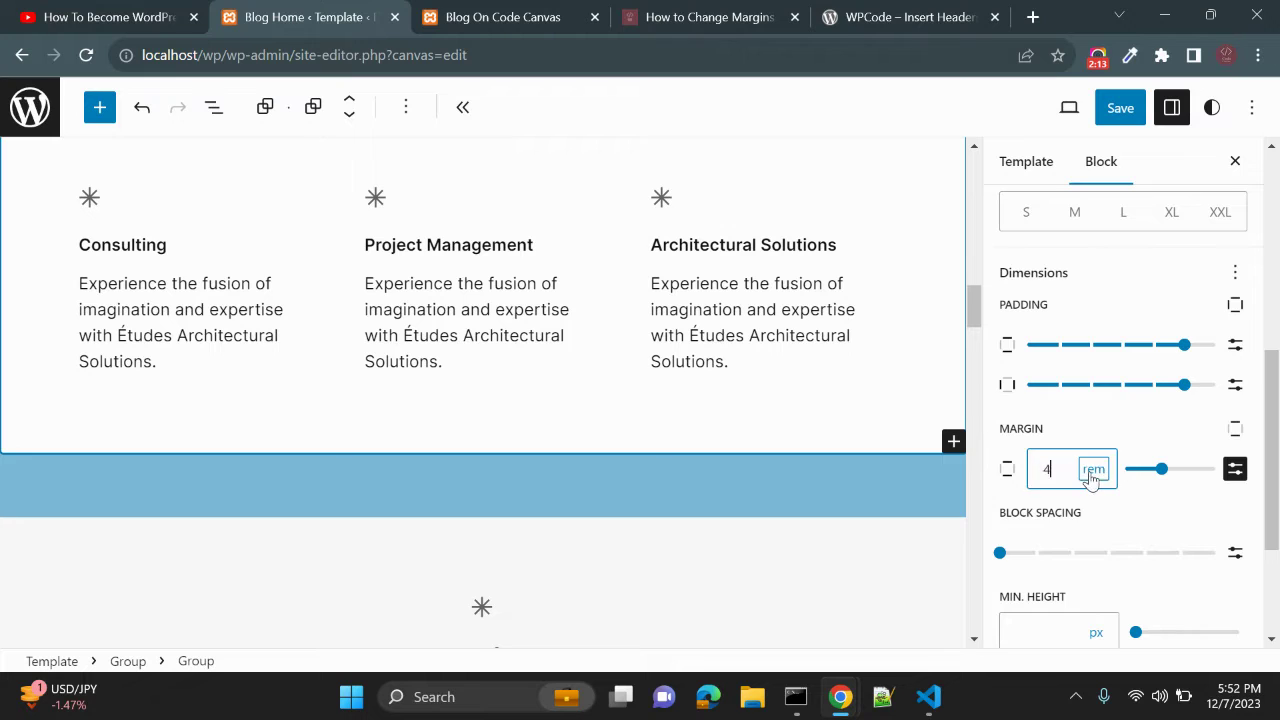
left_click(1093, 472)
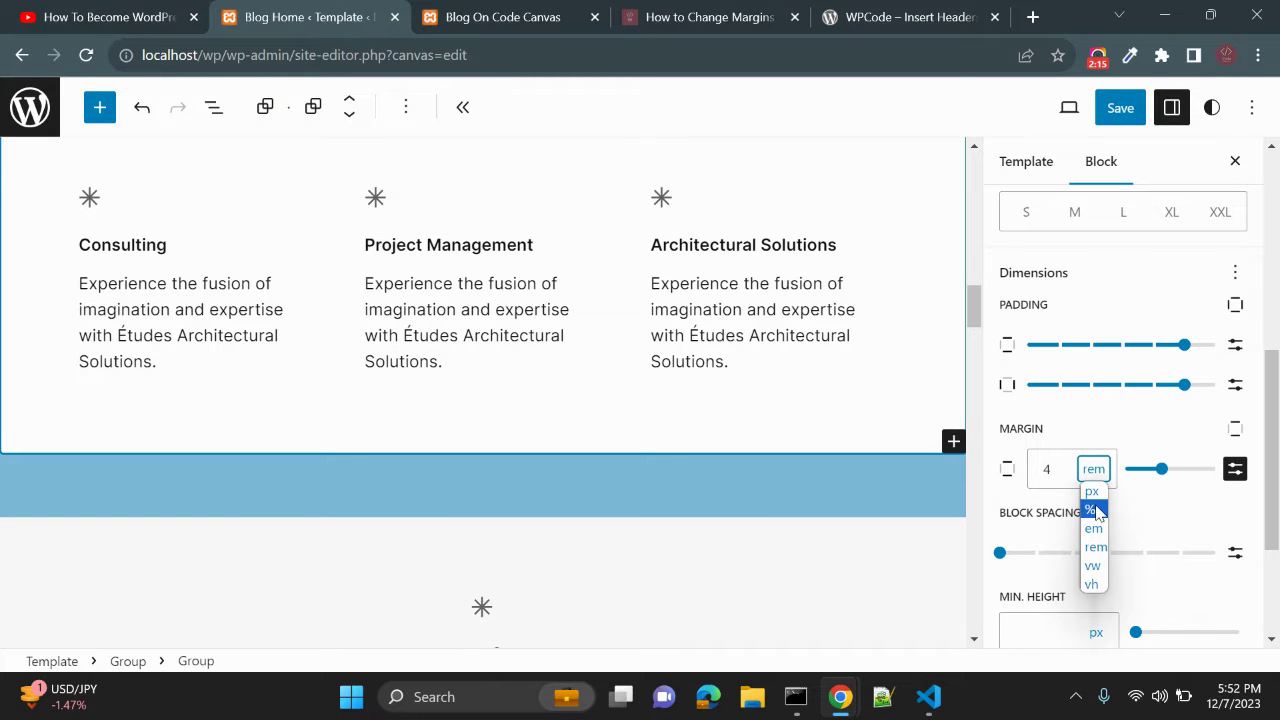
left_click(1090, 509)
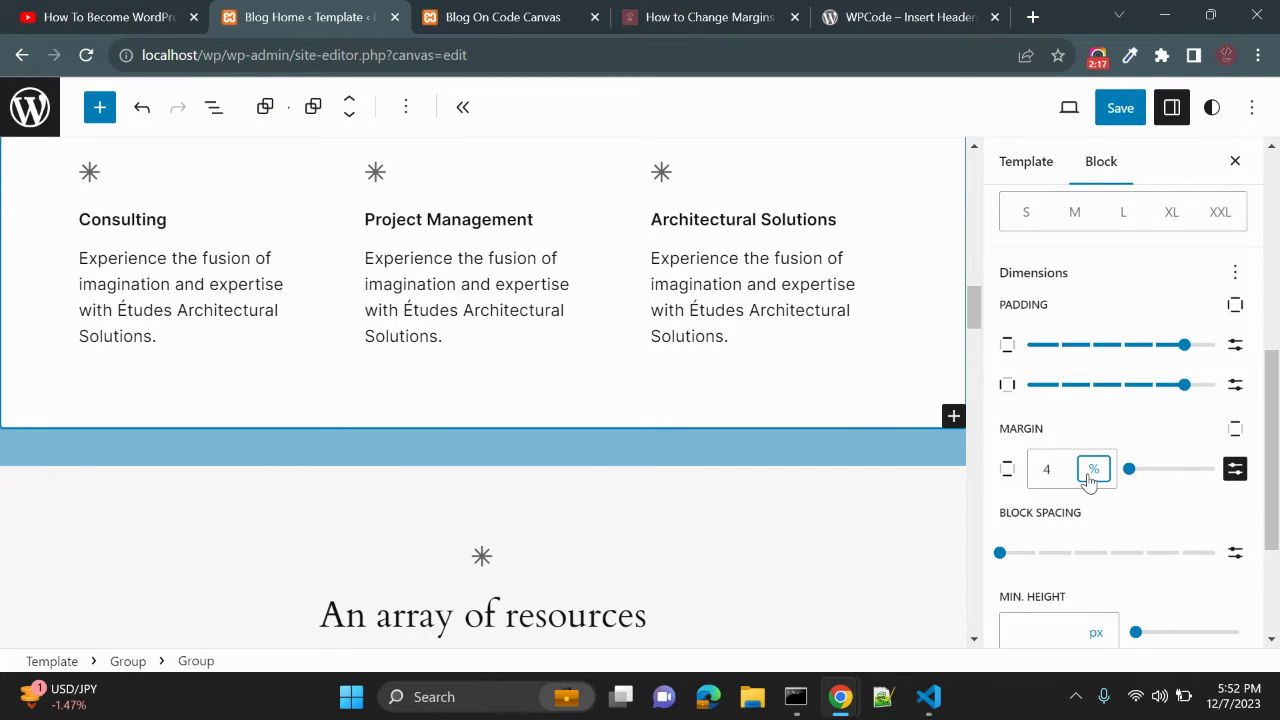
left_click(1056, 469)
scroll(1120, 400, "up", 3)
Step: Save the changes to the Blog Home template and open the view options
left_click(1122, 108)
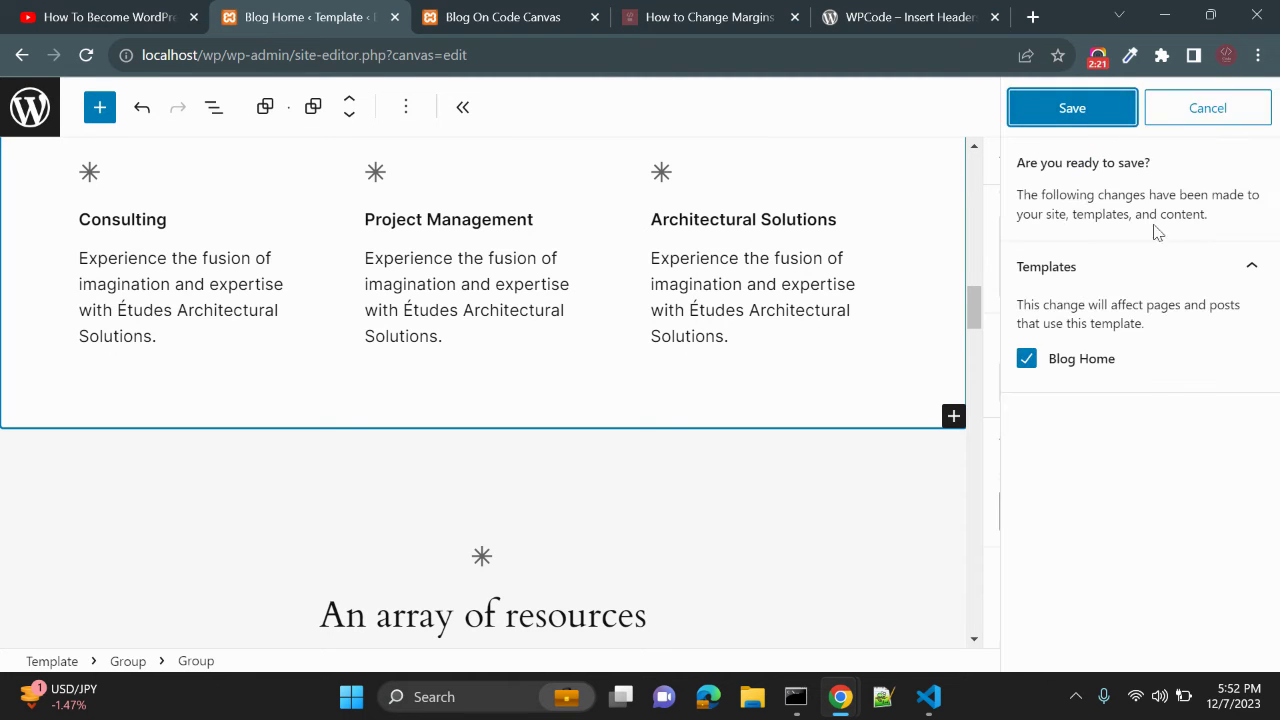
left_click(1072, 110)
left_click(1066, 112)
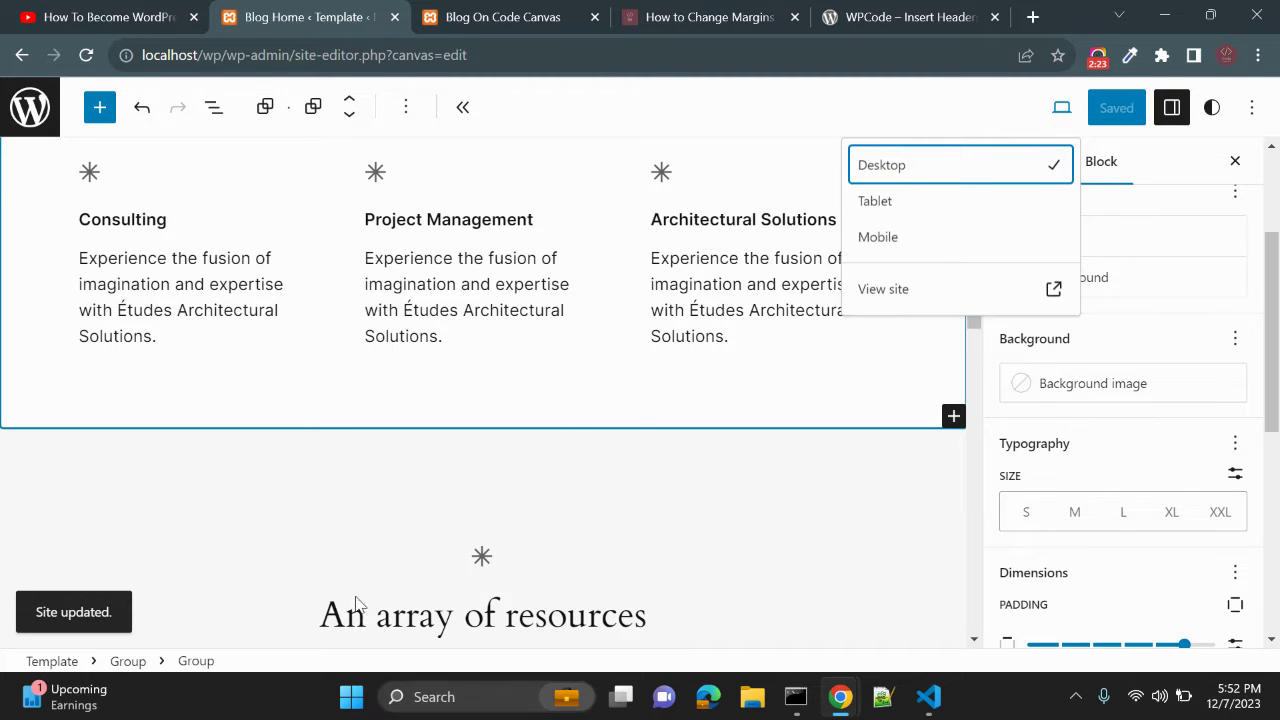
Step: Reload the live blog front page and return to the Blog Home template in the site editor
left_click(475, 16)
left_click(474, 50)
key("Return")
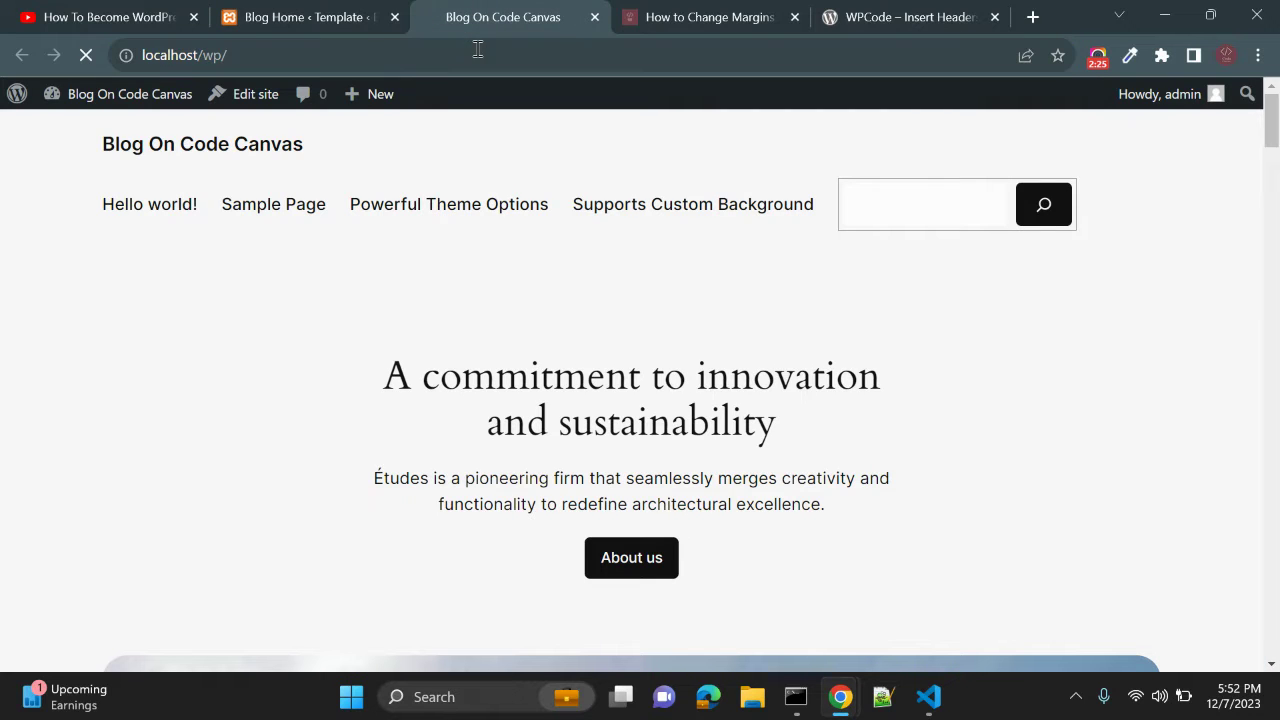
left_click(336, 12)
scroll(650, 430, "up", 5)
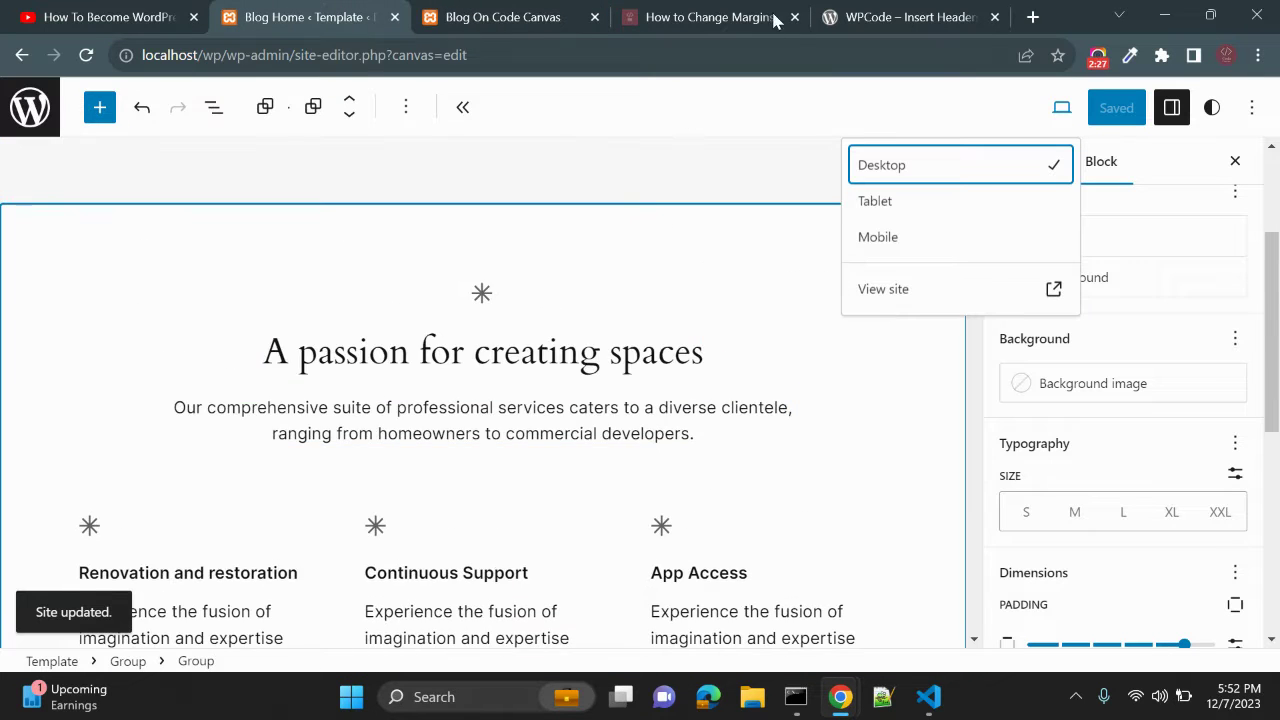
Step: Highlight "Full Site Editor" in the How to Change Margins outline, and go back to the Blog Home template
left_click(764, 20)
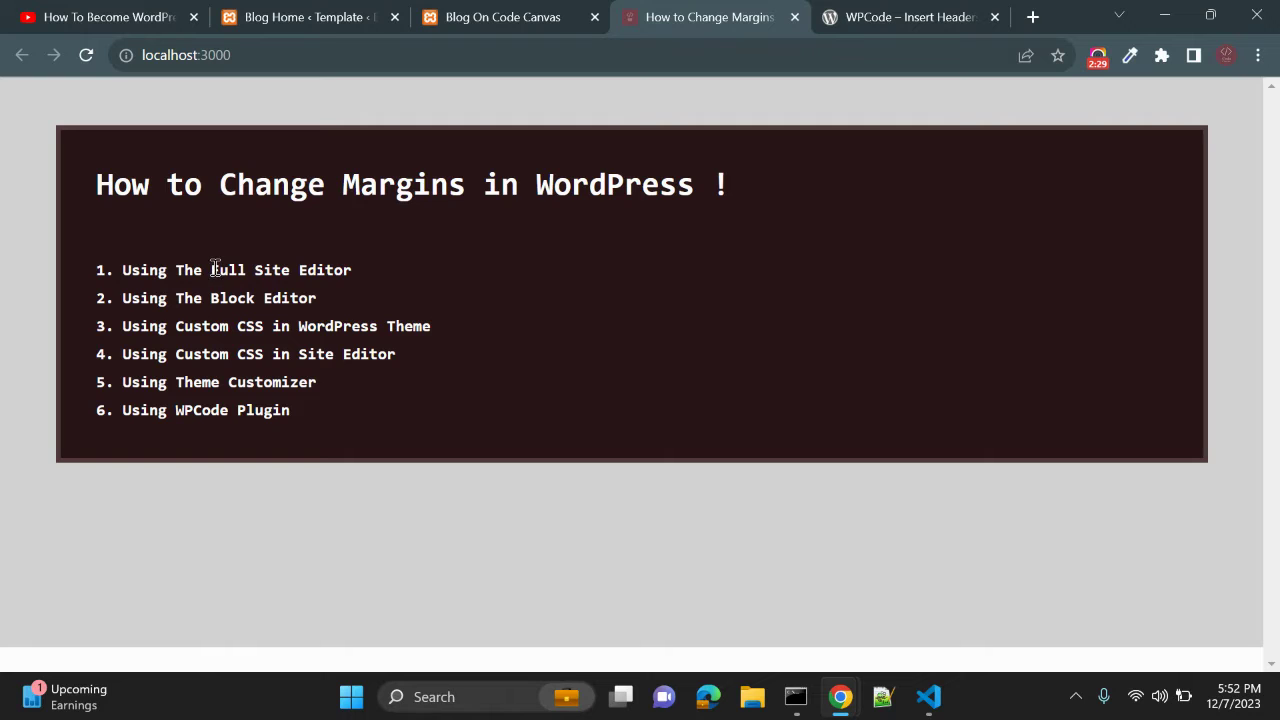
left_click_drag(211, 268, 358, 275)
left_click(309, 30)
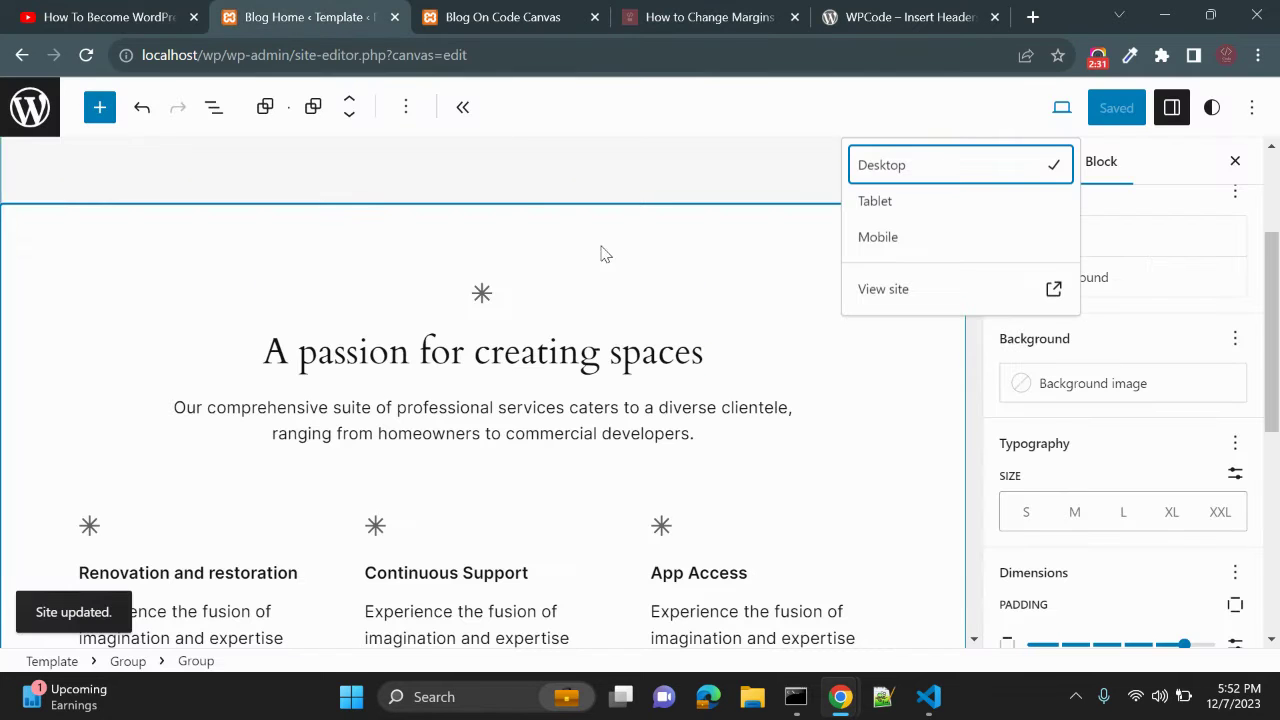
Step: Close the view options and select the outer group block around the "A commitment to innovation and sustainability" heading
scroll(1029, 449, "up", 2)
left_click(769, 151)
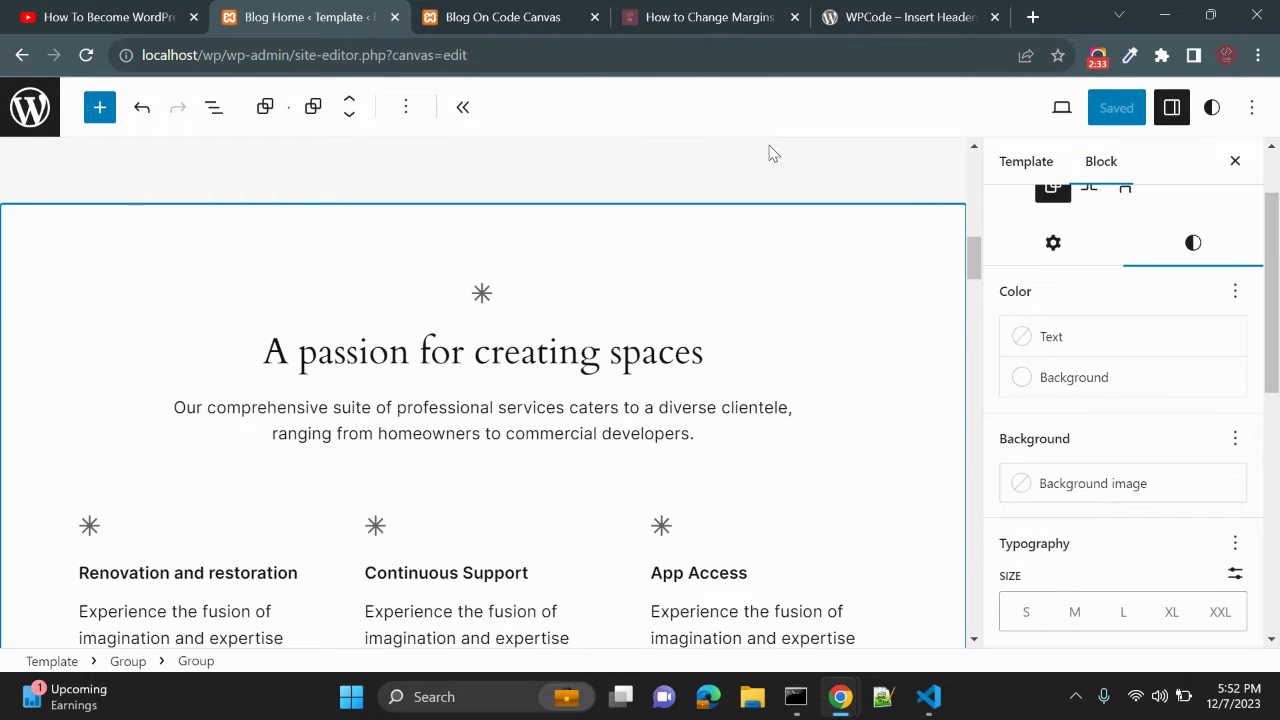
scroll(1106, 494, "up", 2)
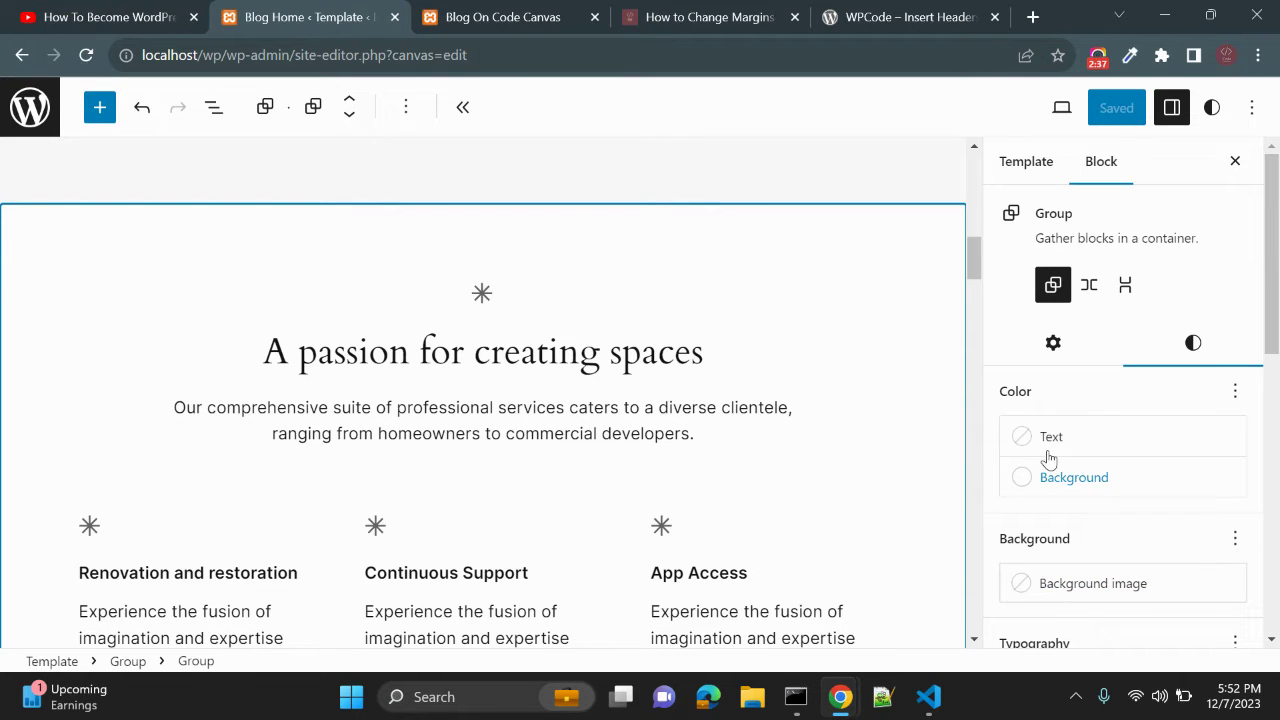
scroll(869, 449, "up", 8)
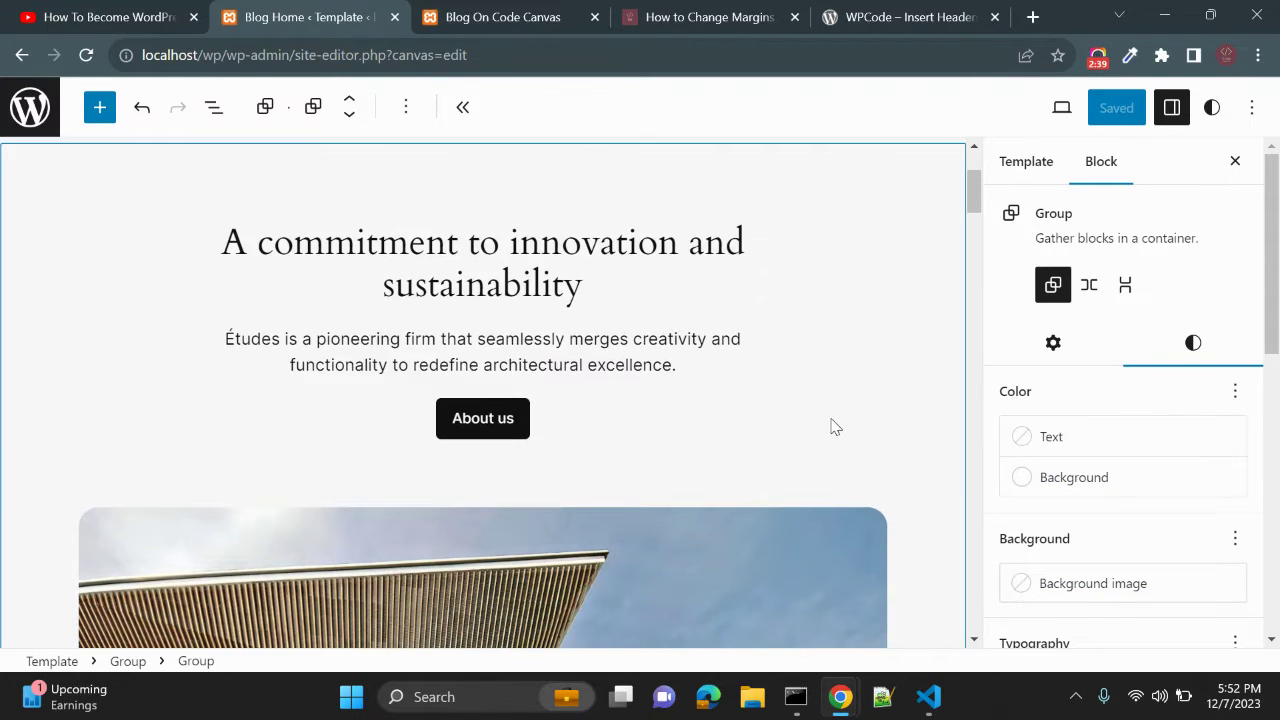
left_click(797, 414)
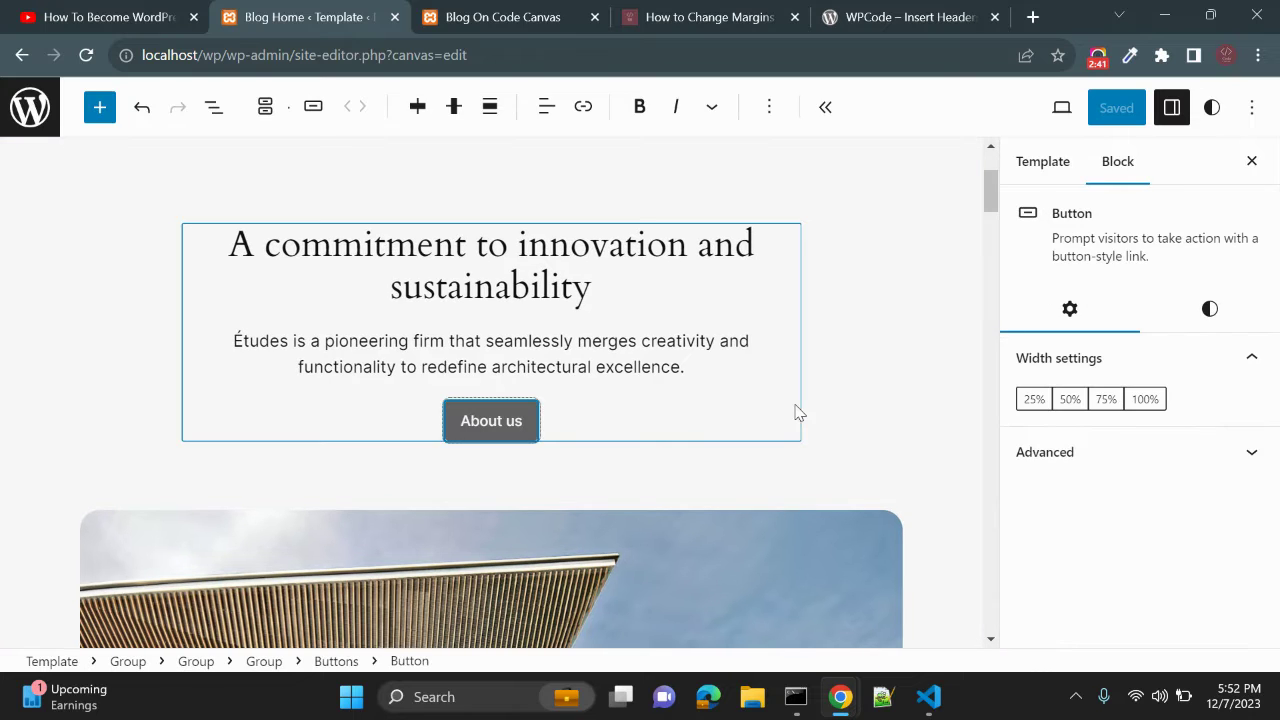
left_click(844, 434)
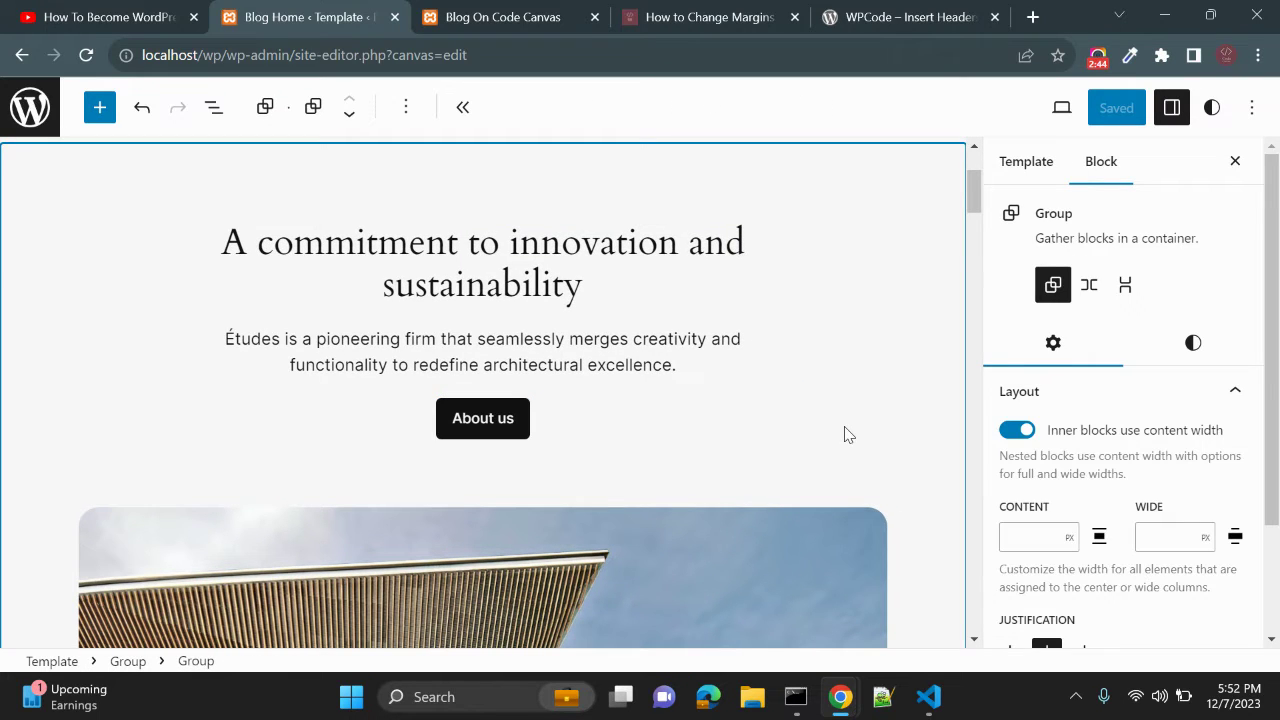
Step: Set the selected group's margin to preset size 3 in its style settings
scroll(1094, 414, "down", 3)
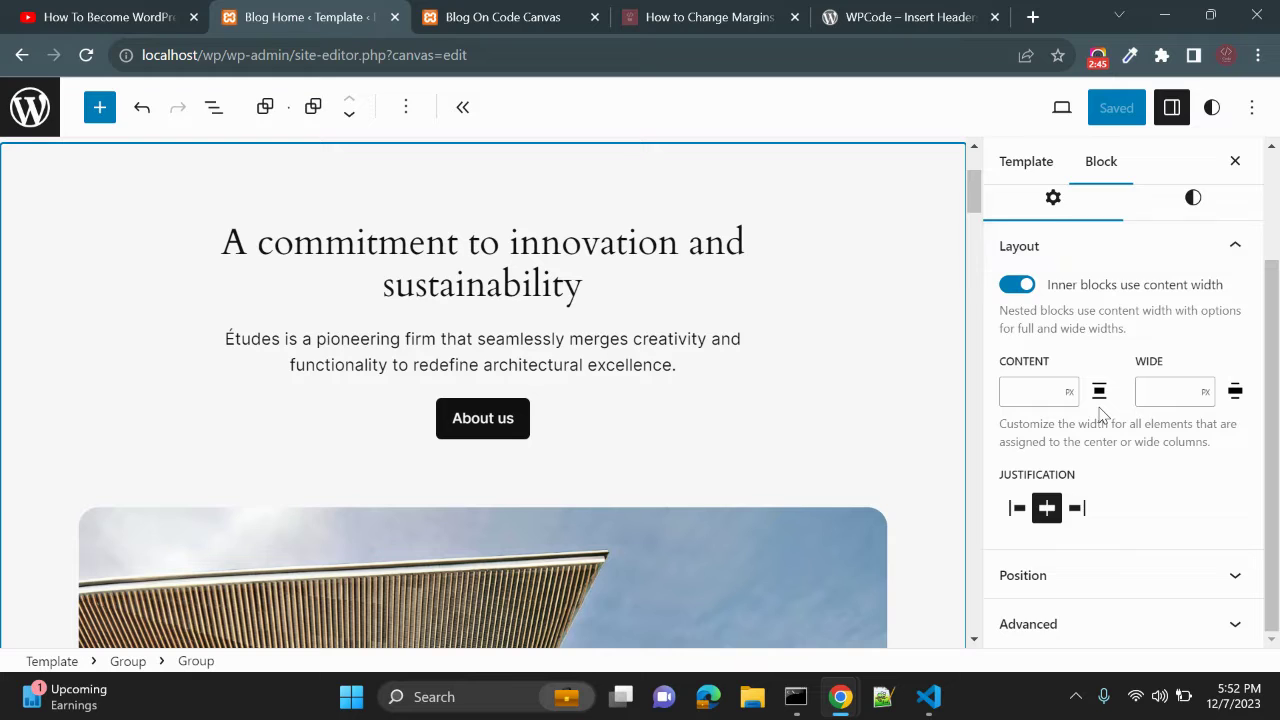
scroll(1102, 414, "up", 3)
left_click(1190, 343)
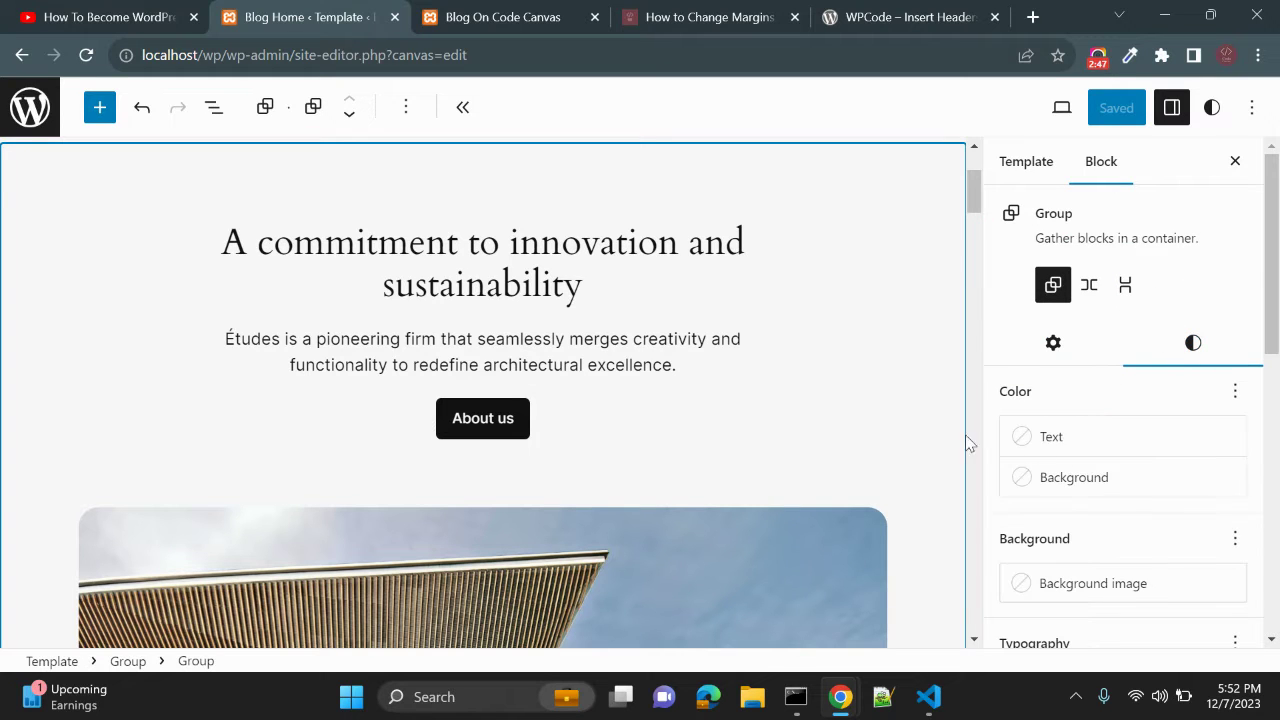
scroll(1109, 451, "down", 6)
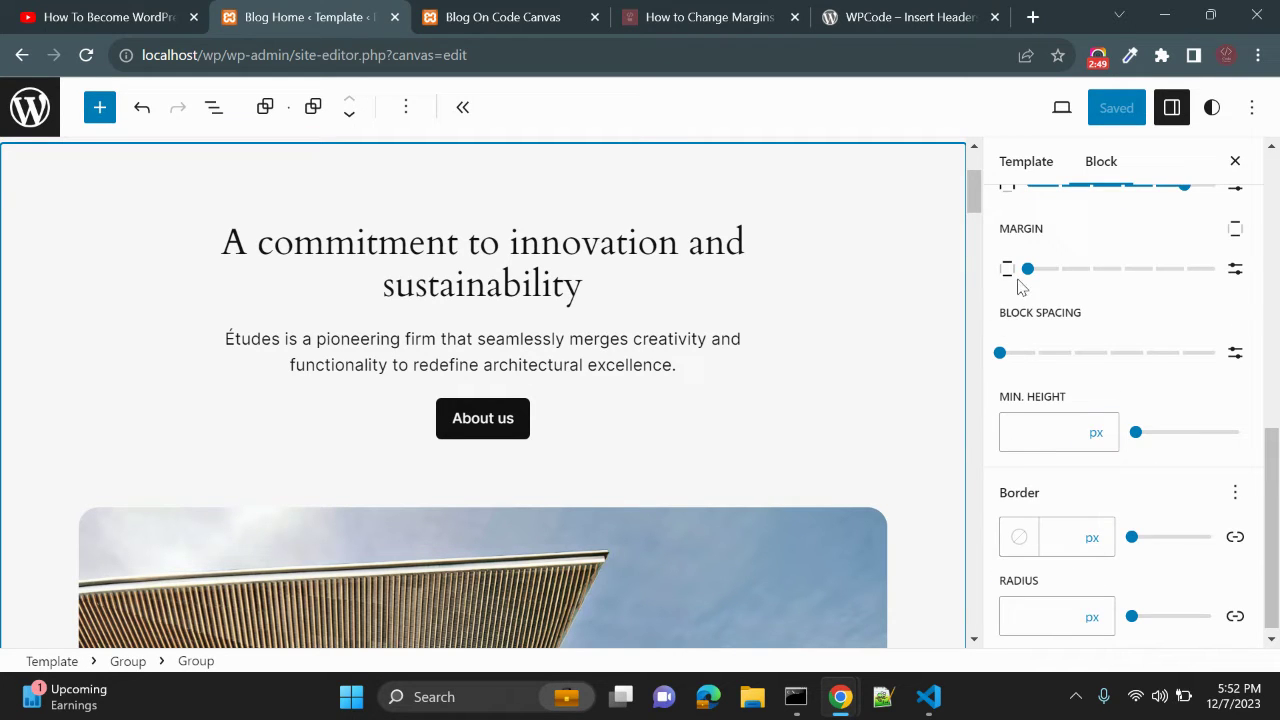
left_click_drag(1027, 272, 1108, 282)
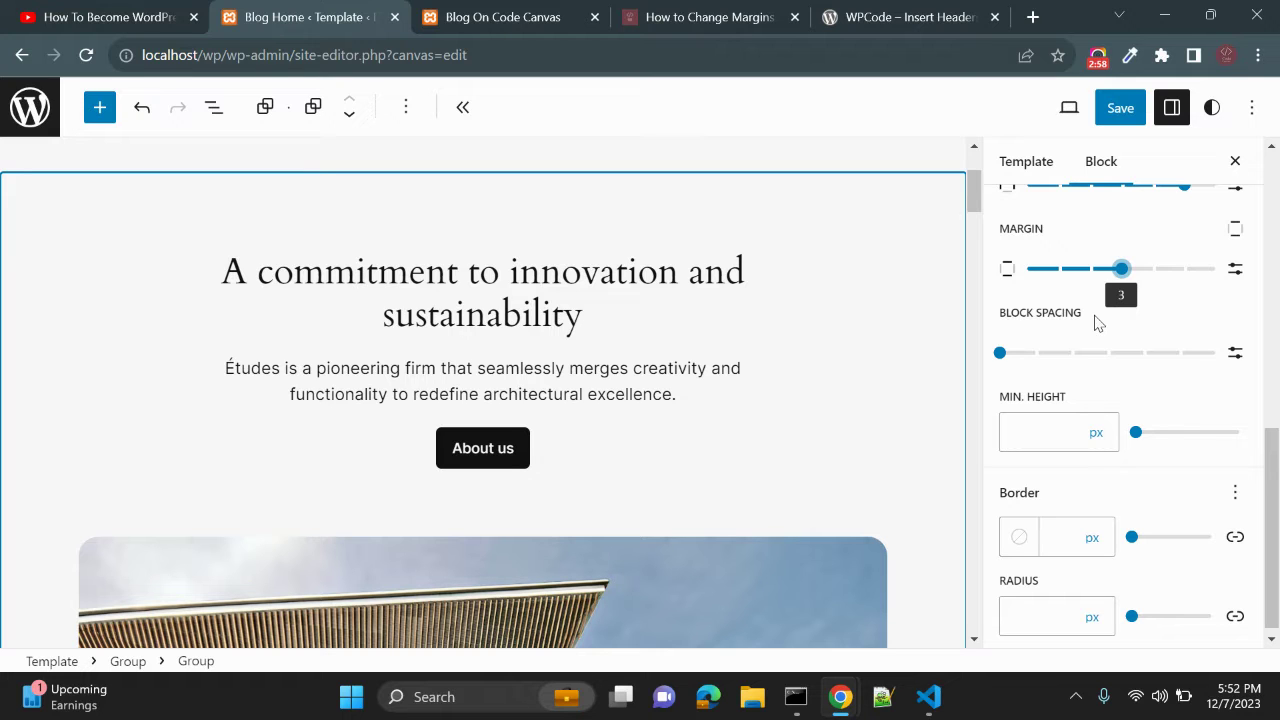
Step: Select the group holding the Études Architect App and Études Newsletter sections and save the template changes
scroll(840, 374, "up", 2)
scroll(840, 374, "down", 4)
scroll(839, 369, "down", 15)
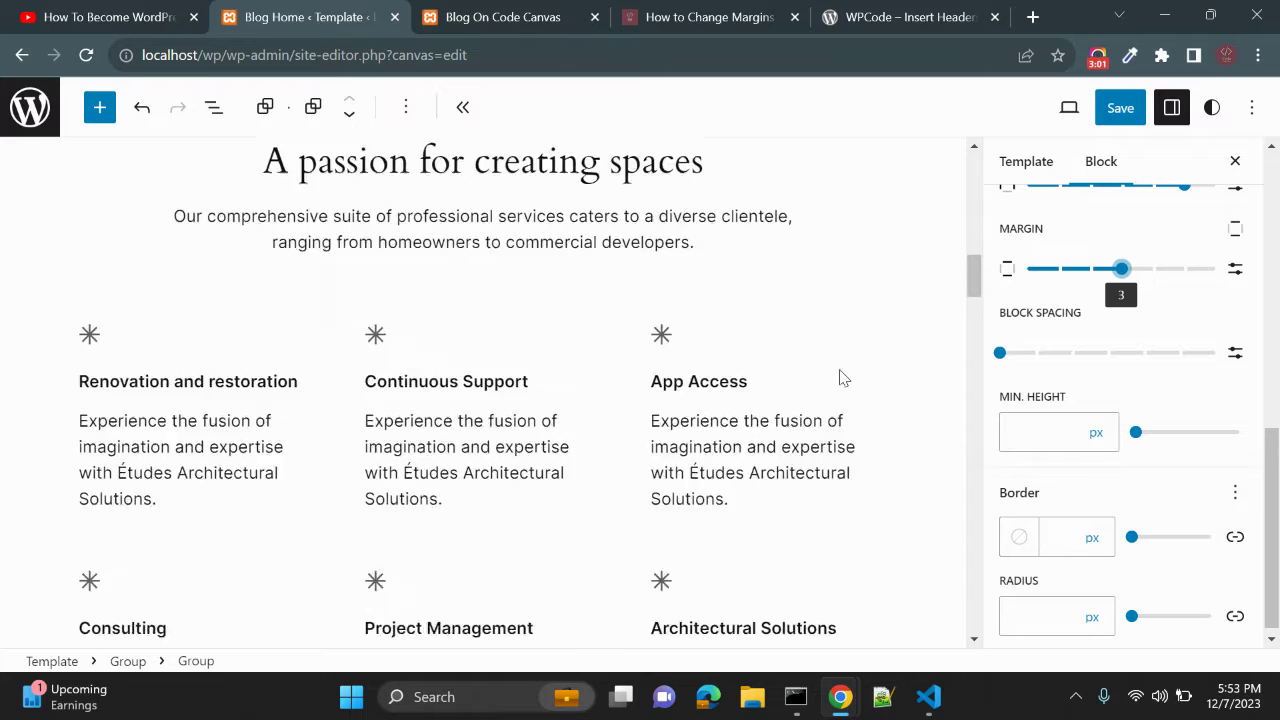
scroll(839, 369, "down", 6)
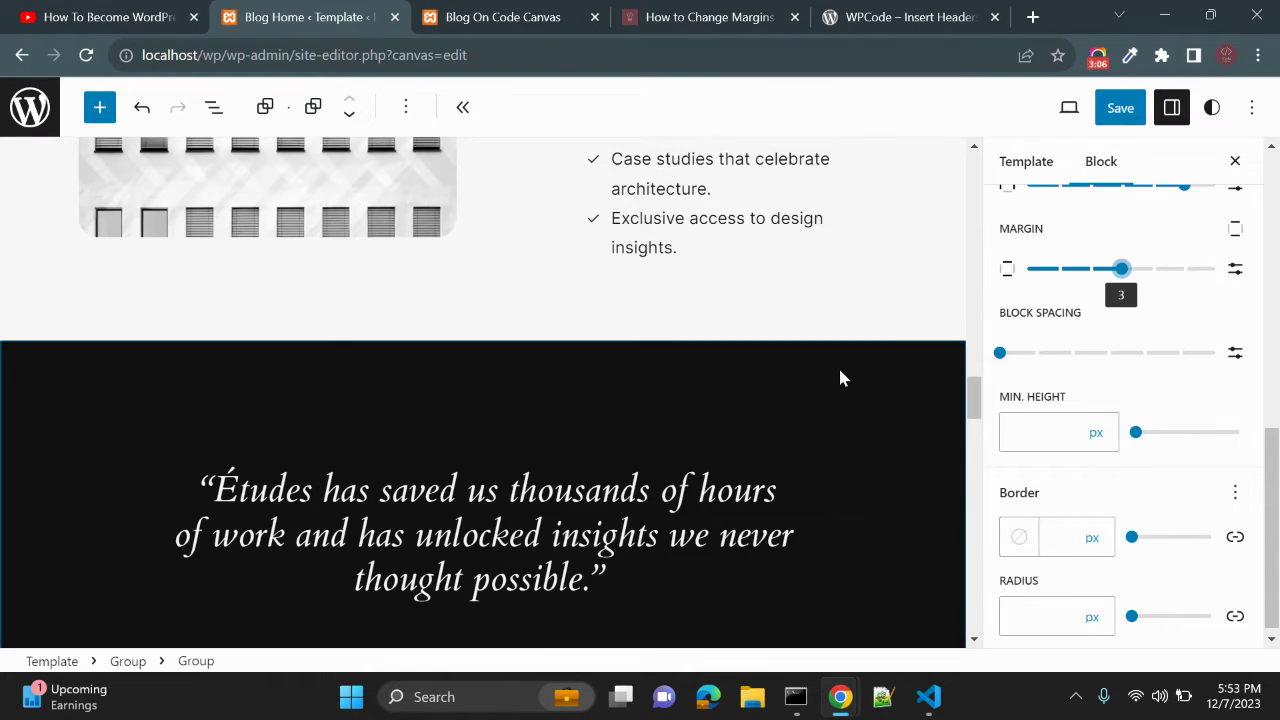
scroll(840, 377, "up", 2)
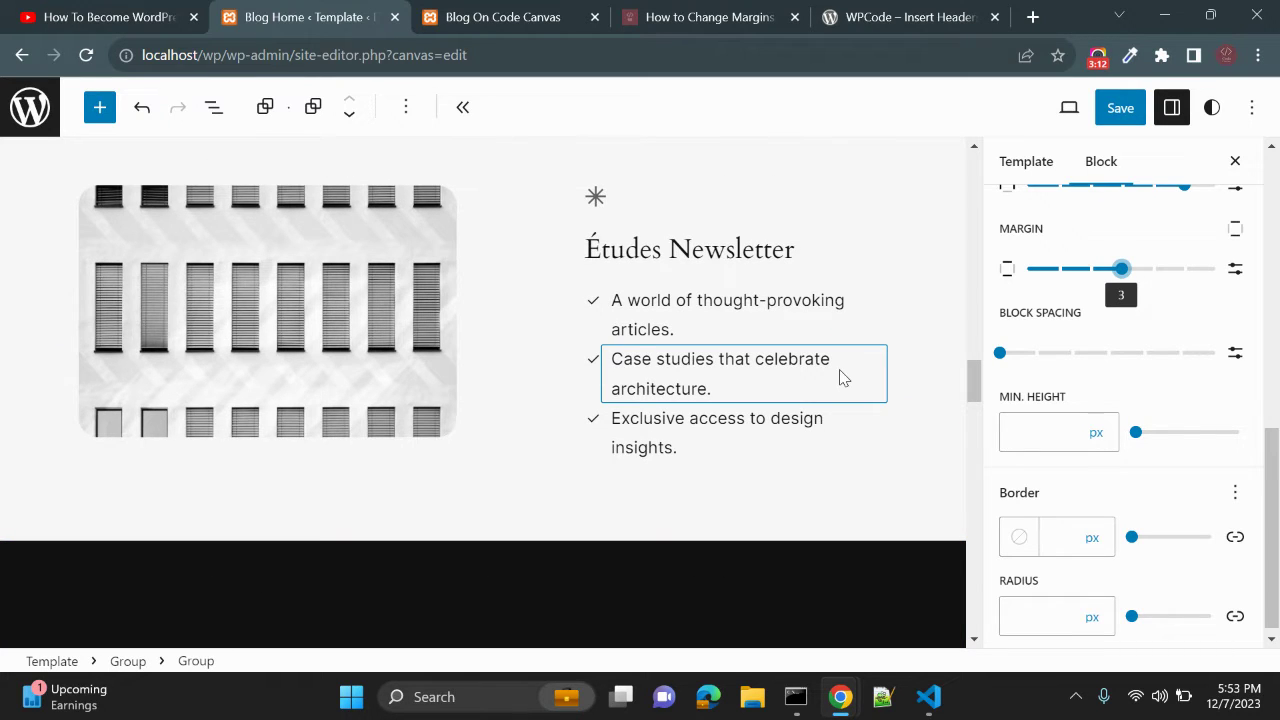
scroll(840, 377, "up", 2)
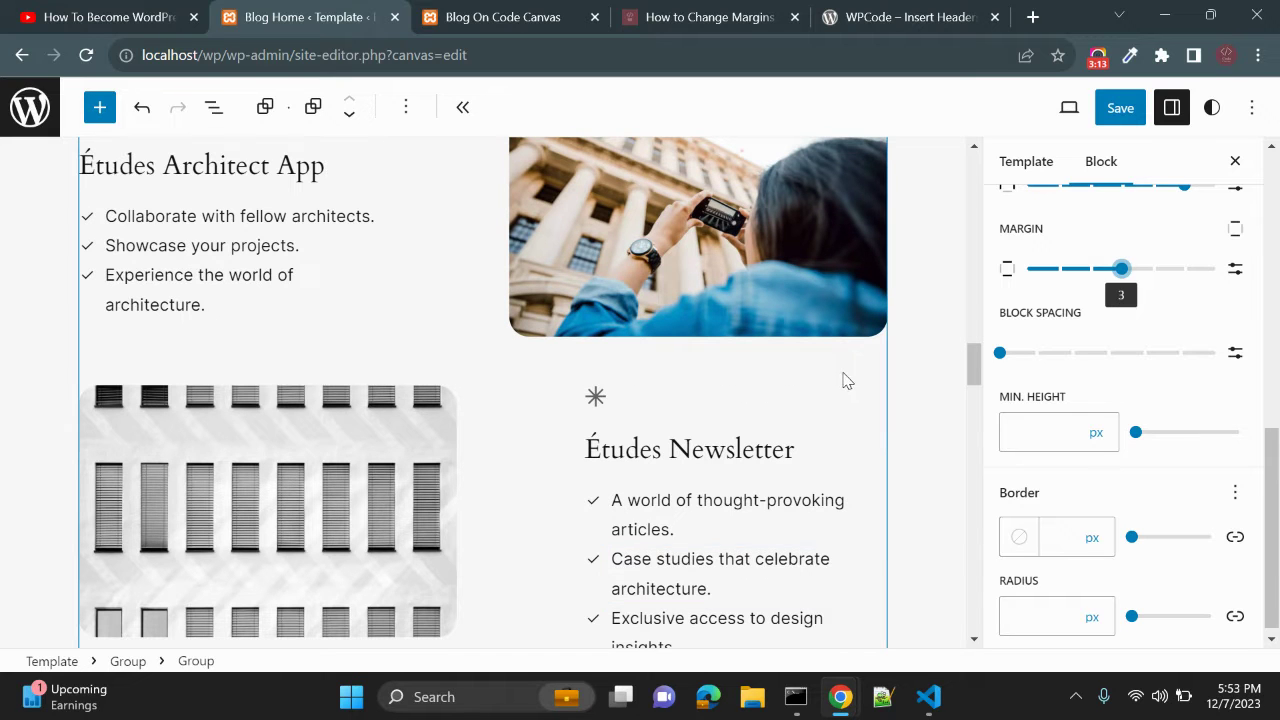
left_click(846, 385)
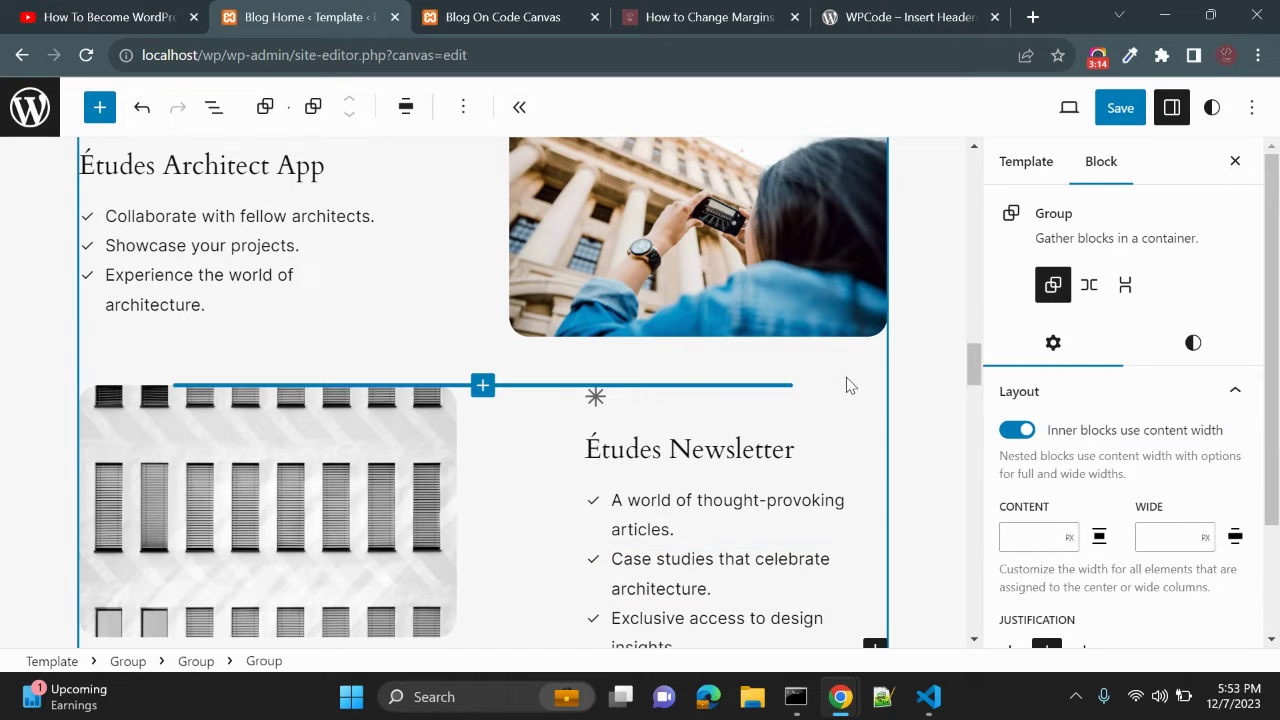
left_click(1115, 118)
left_click(1066, 122)
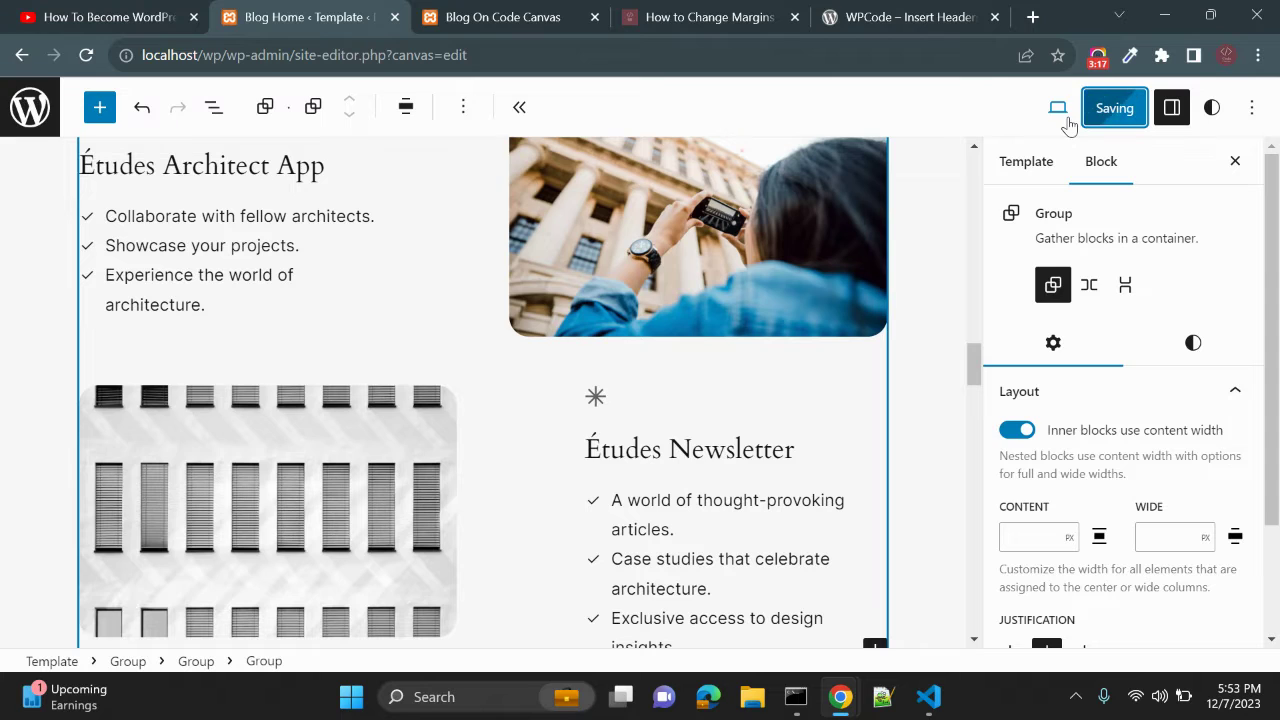
Step: Highlight "Block Editor" as the second method in the How to Change Margins outline
left_click(478, 12)
left_click(690, 10)
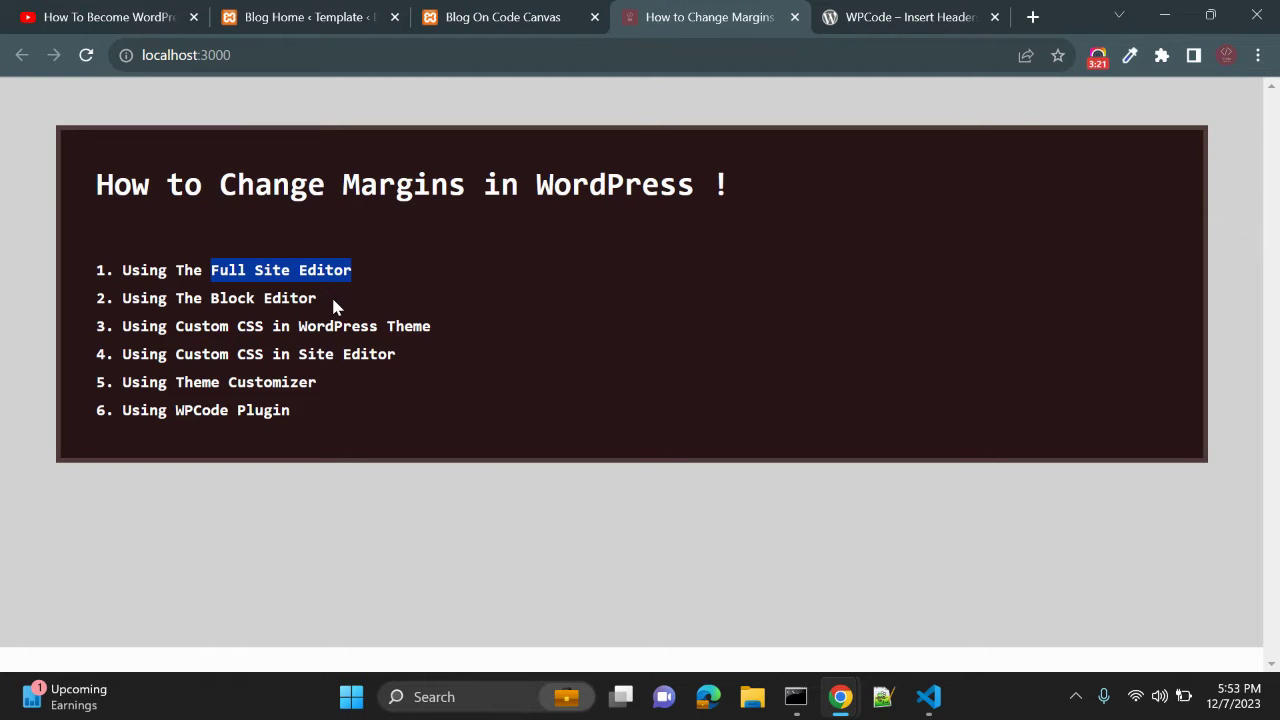
left_click(294, 308)
left_click_drag(211, 298, 337, 318)
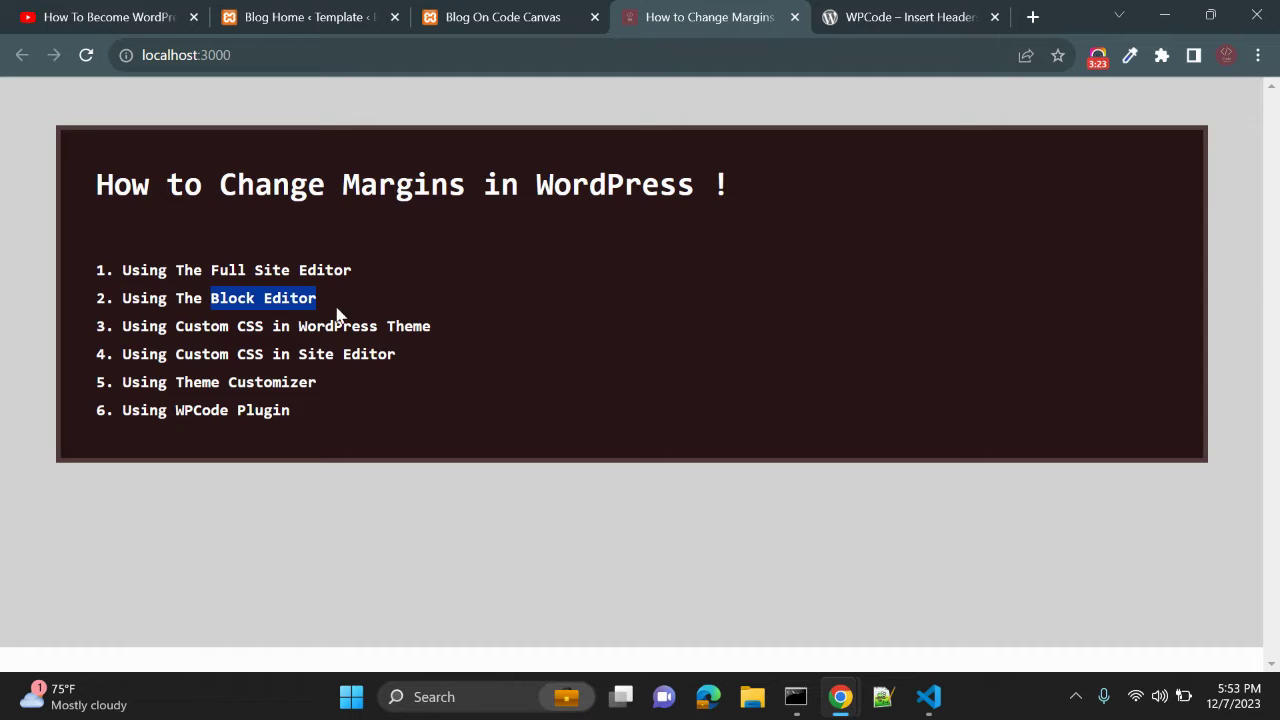
left_click(345, 320)
Step: Leave the site editor for the WordPress dashboard and open the list of all posts
left_click(305, 17)
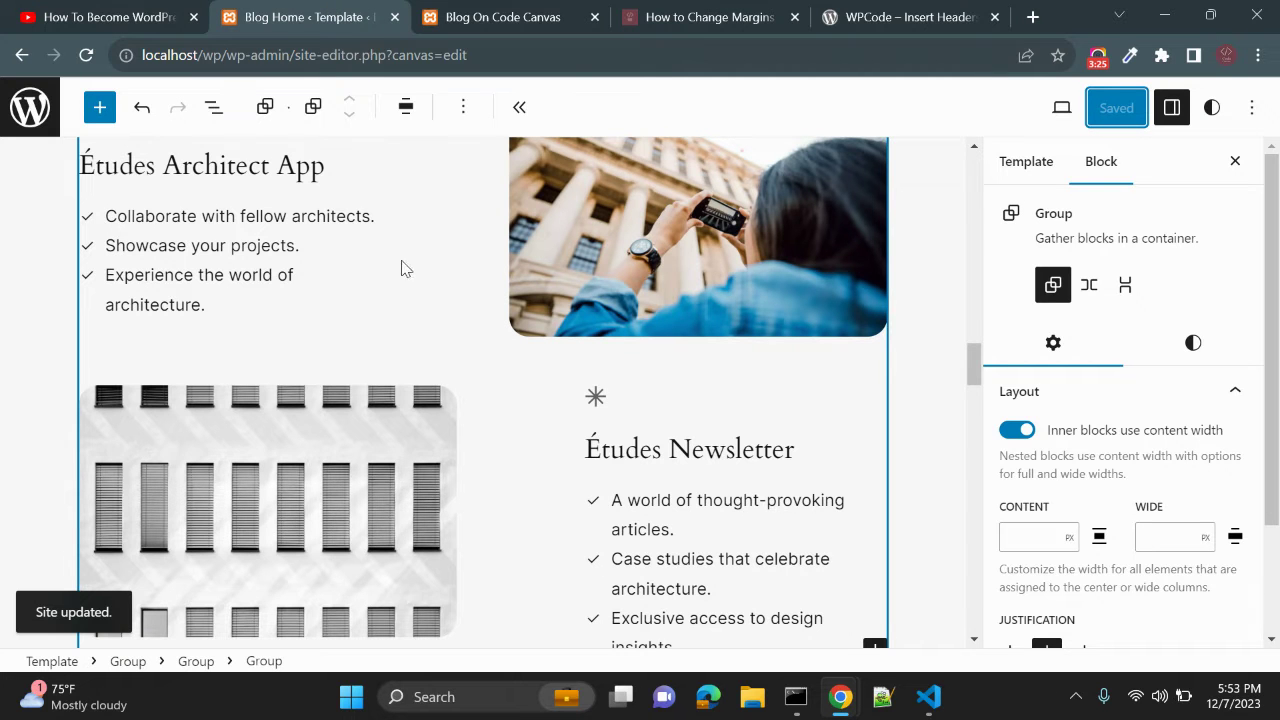
left_click(40, 118)
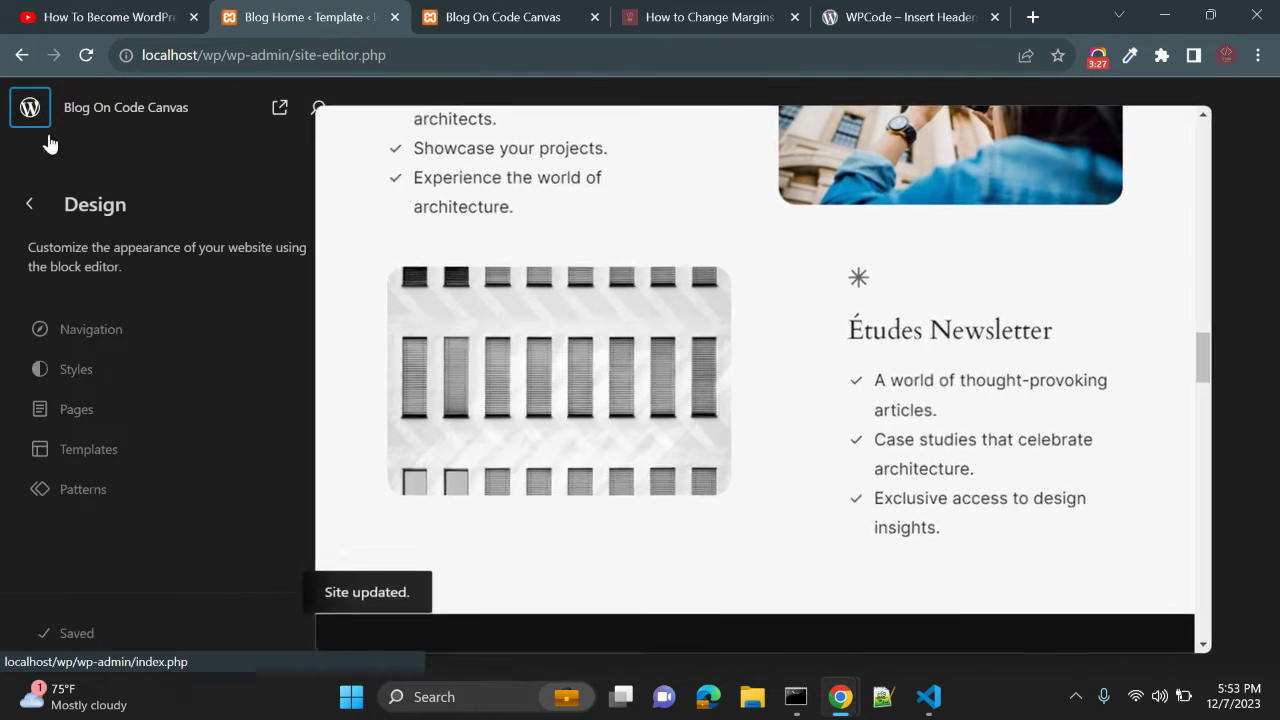
left_click(50, 140)
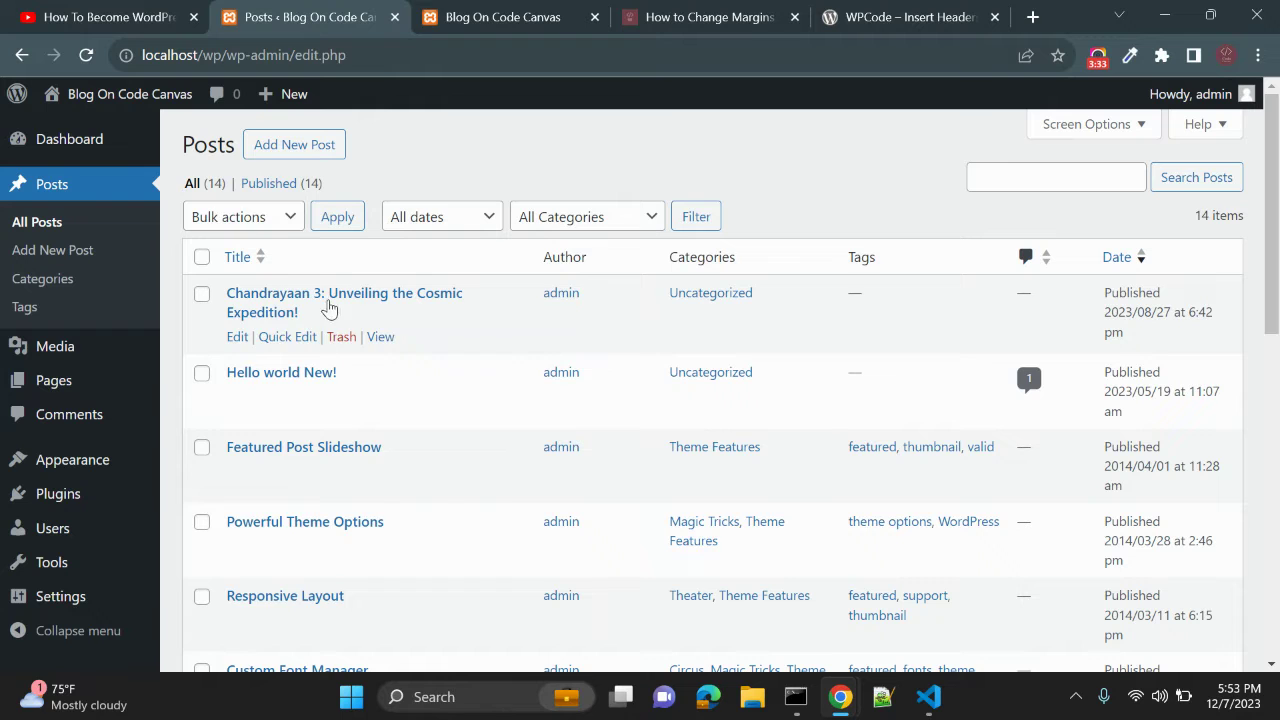
Step: Open the "Chandrayaan 3: Unveiling the Cosmic Expedition!" post's public view and its editor in separate tabs
left_click(378, 338)
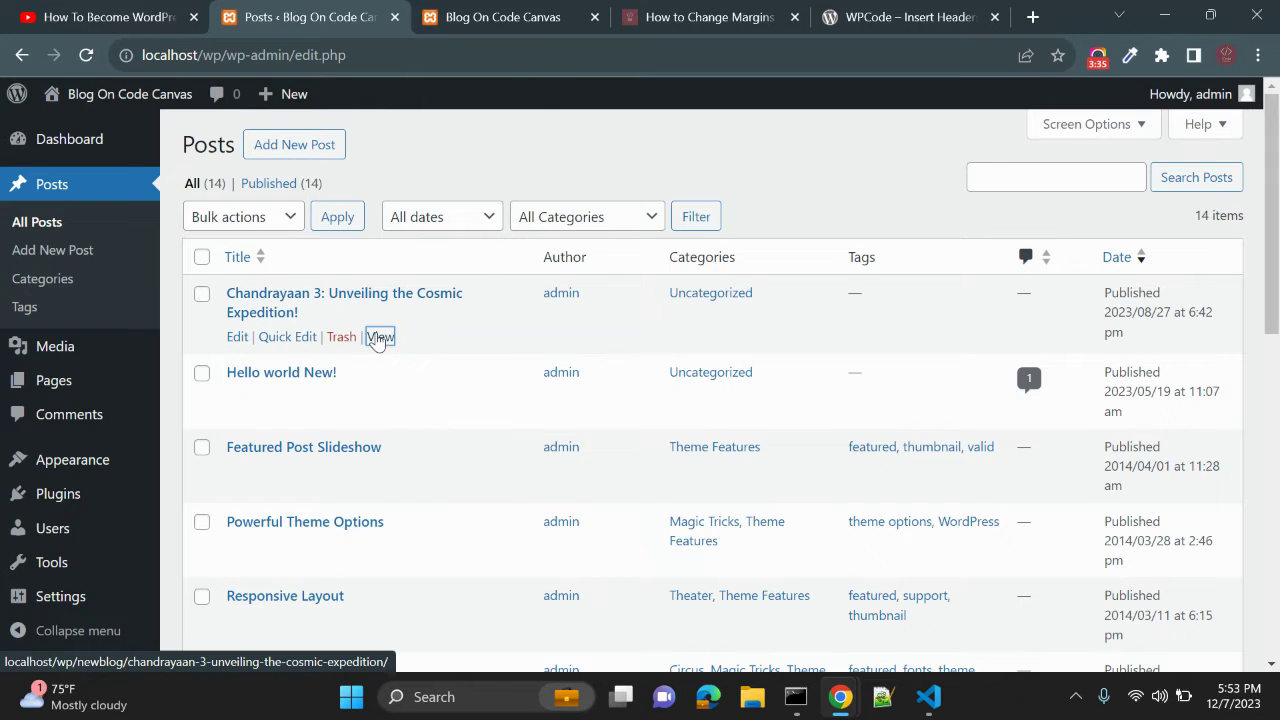
left_click(418, 30)
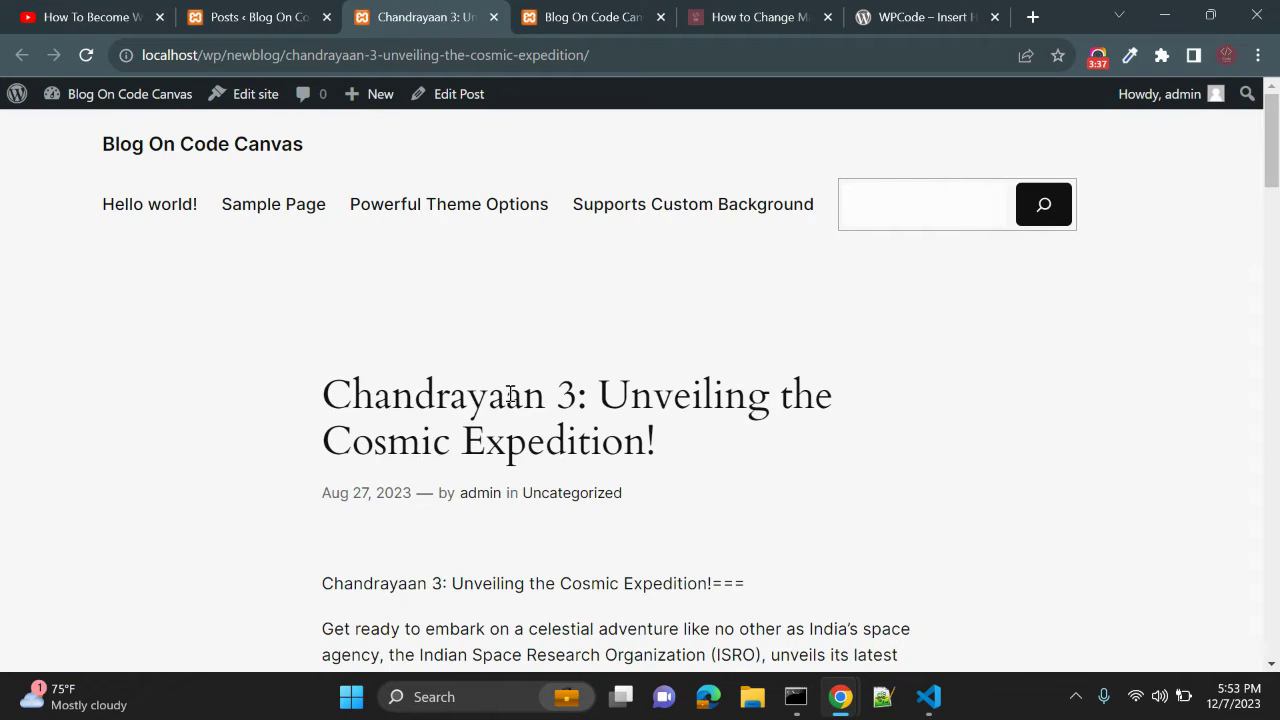
left_click(255, 17)
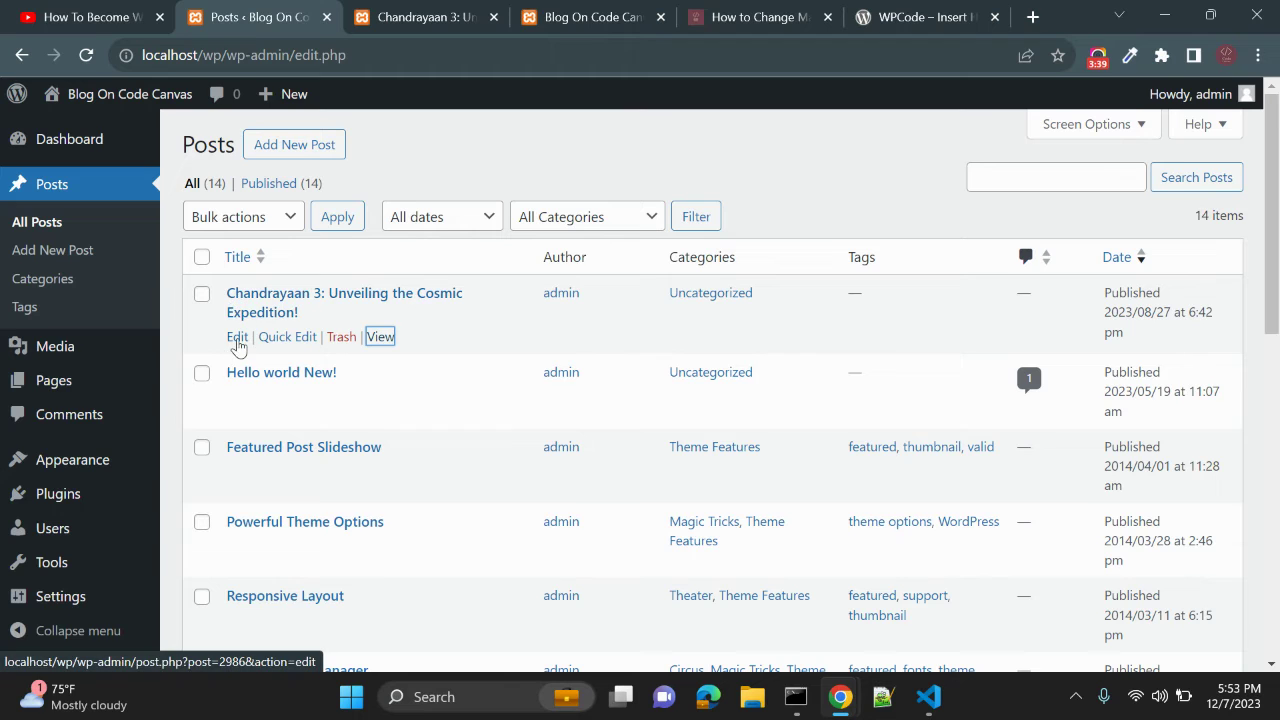
left_click(237, 338, "ctrl")
key("ctrl+Tab")
key("ctrl+Tab")
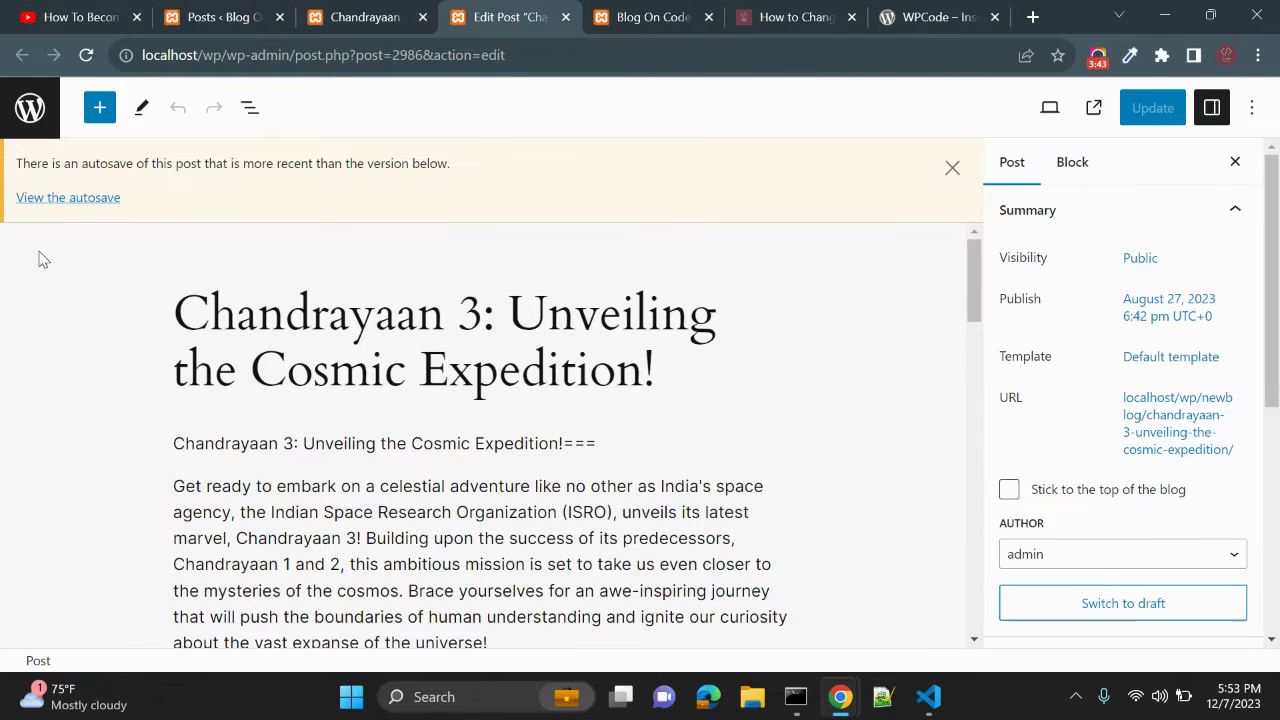
Step: Point out the Block Editor entry in the margins outline again and view the post's public page
left_click(630, 18)
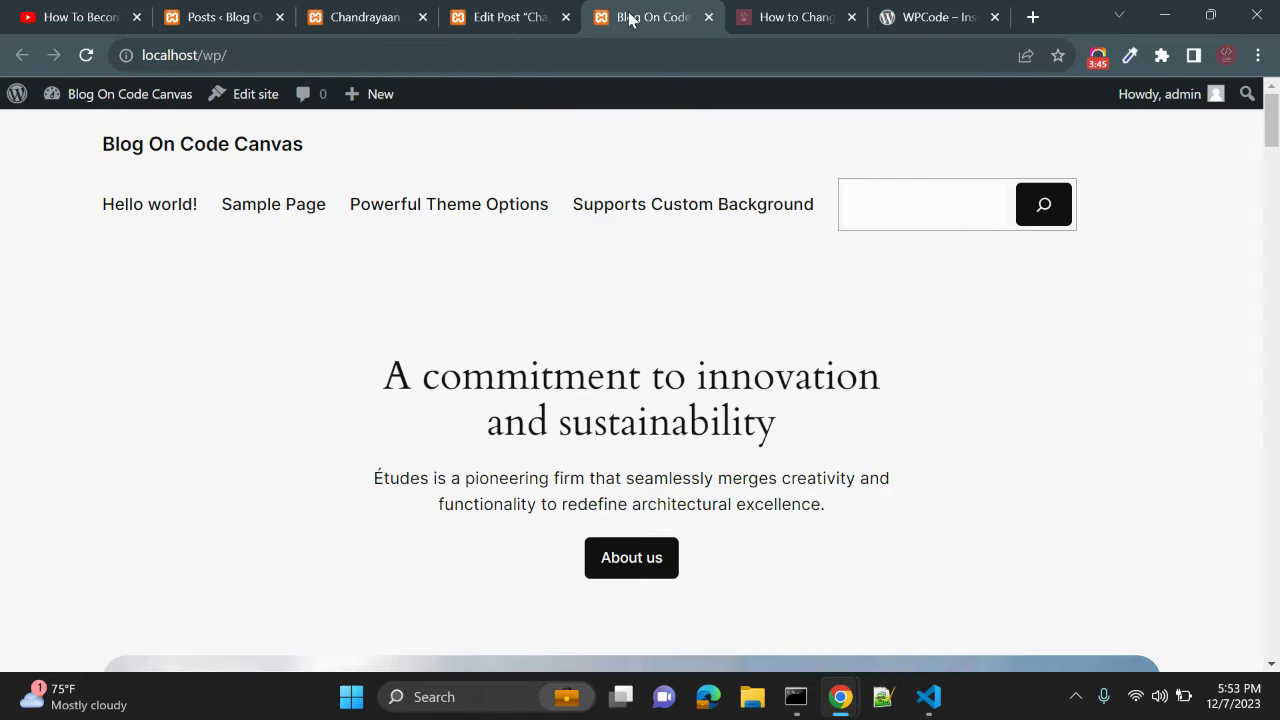
left_click(787, 12)
left_click_drag(209, 303, 303, 297)
left_click(334, 294)
left_click(367, 27)
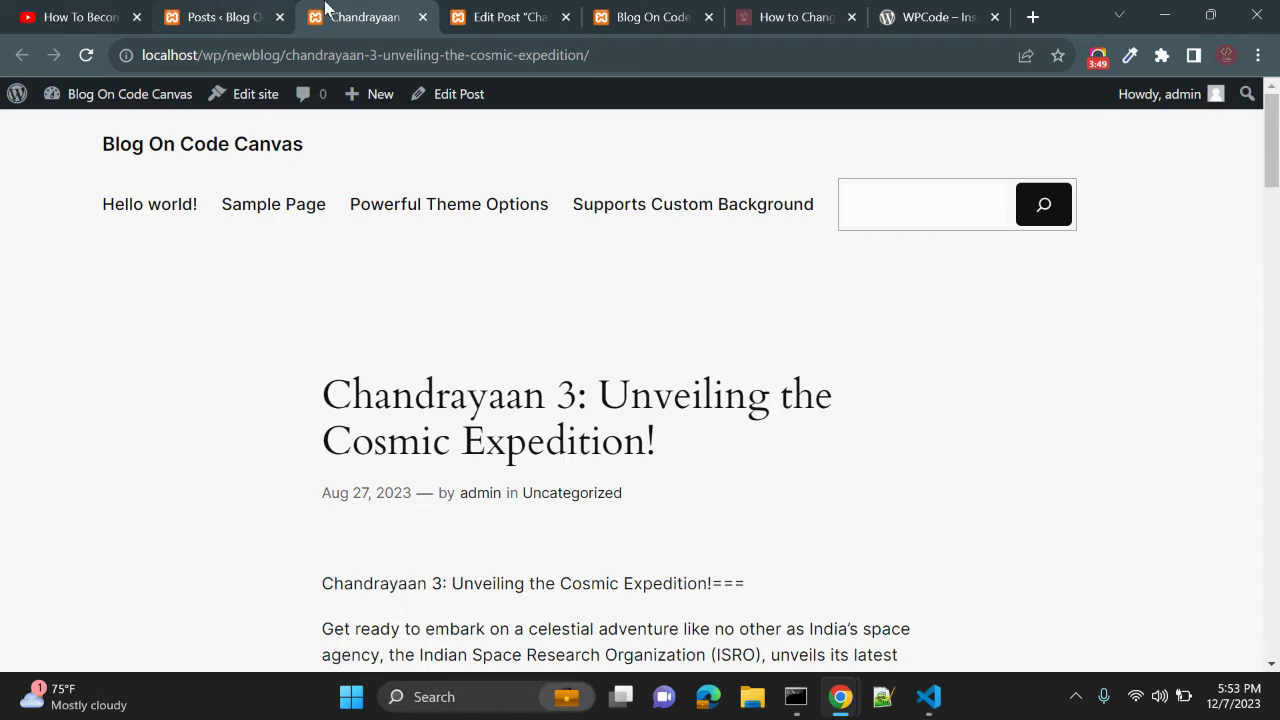
Step: Select the Classic block in the Chandrayaan 3 post's editor and look through its content down to the end
left_click(510, 14)
scroll(686, 380, "down", 4)
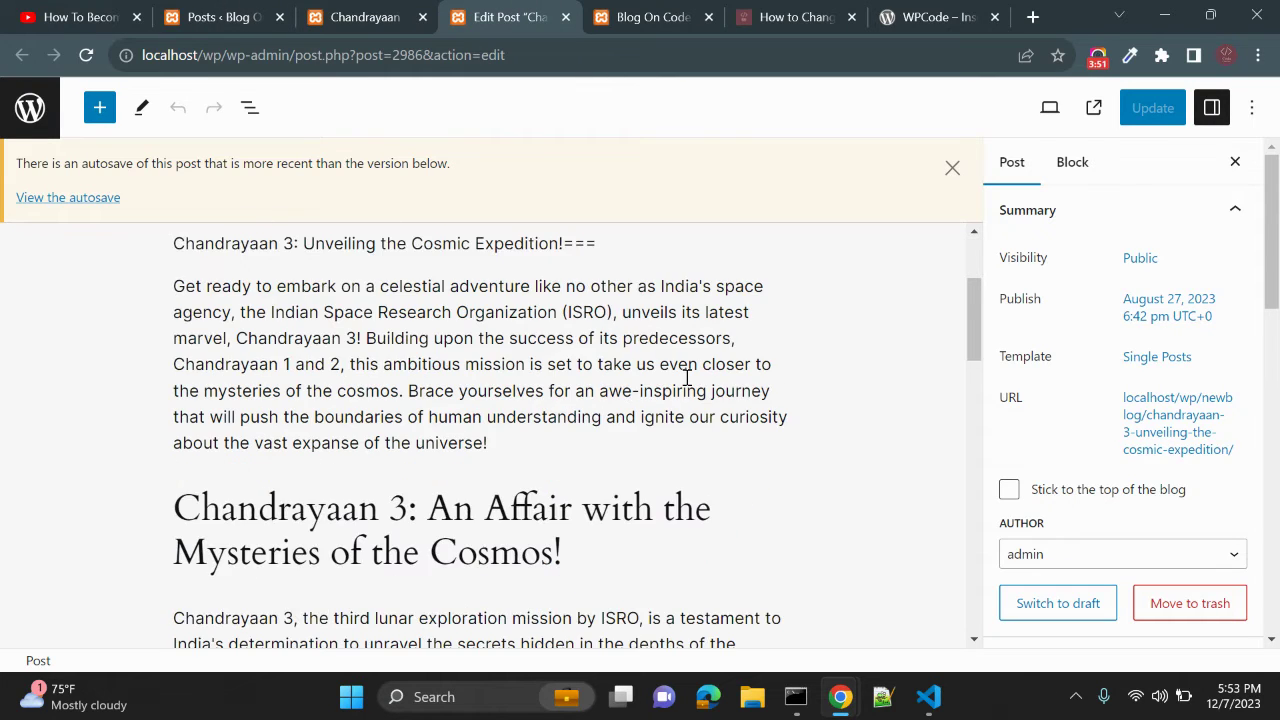
left_click(580, 437)
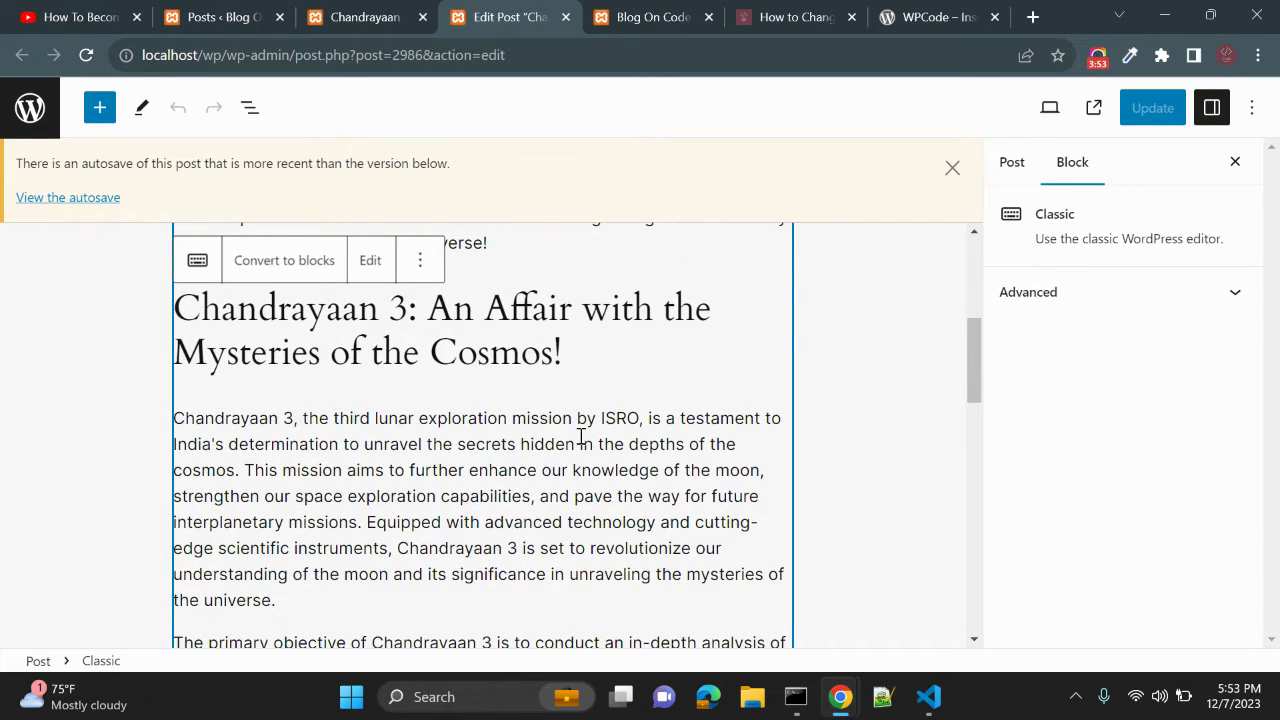
scroll(583, 440, "up", 4)
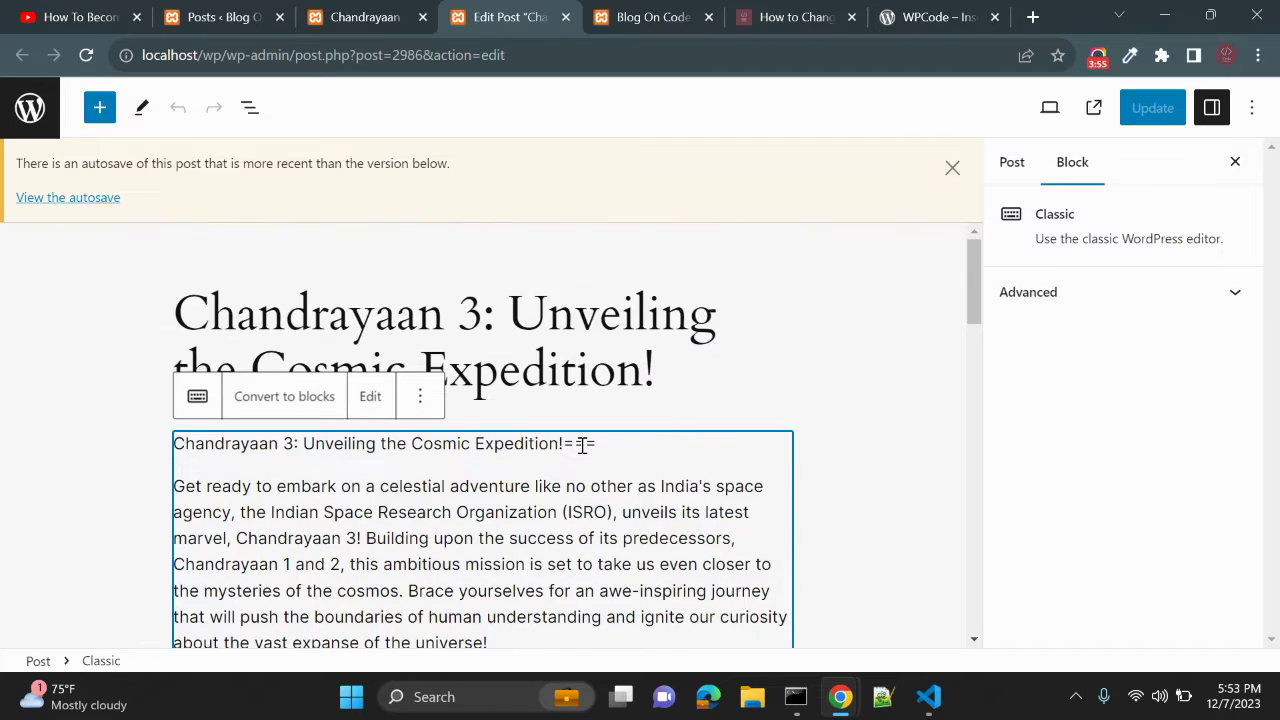
scroll(583, 445, "down", 3)
scroll(585, 453, "down", 8)
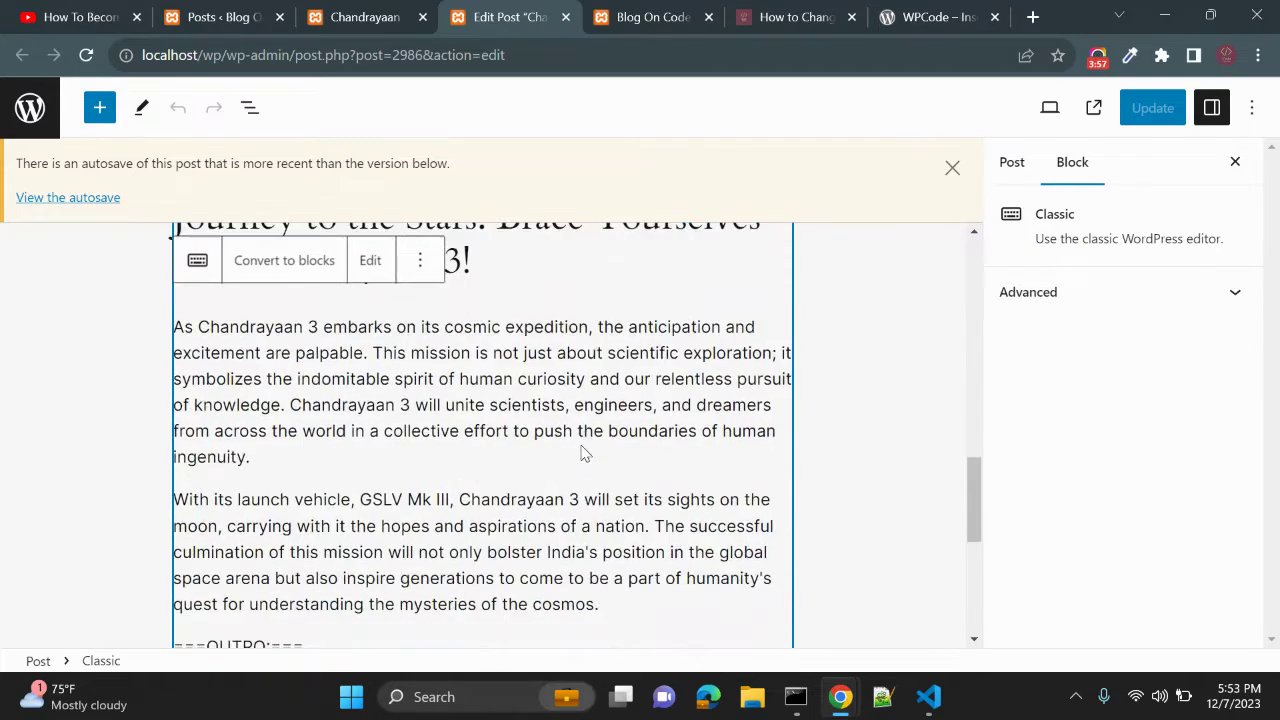
triple_click(552, 408)
left_click(57, 446)
left_click(290, 398)
scroll(641, 428, "down", 6)
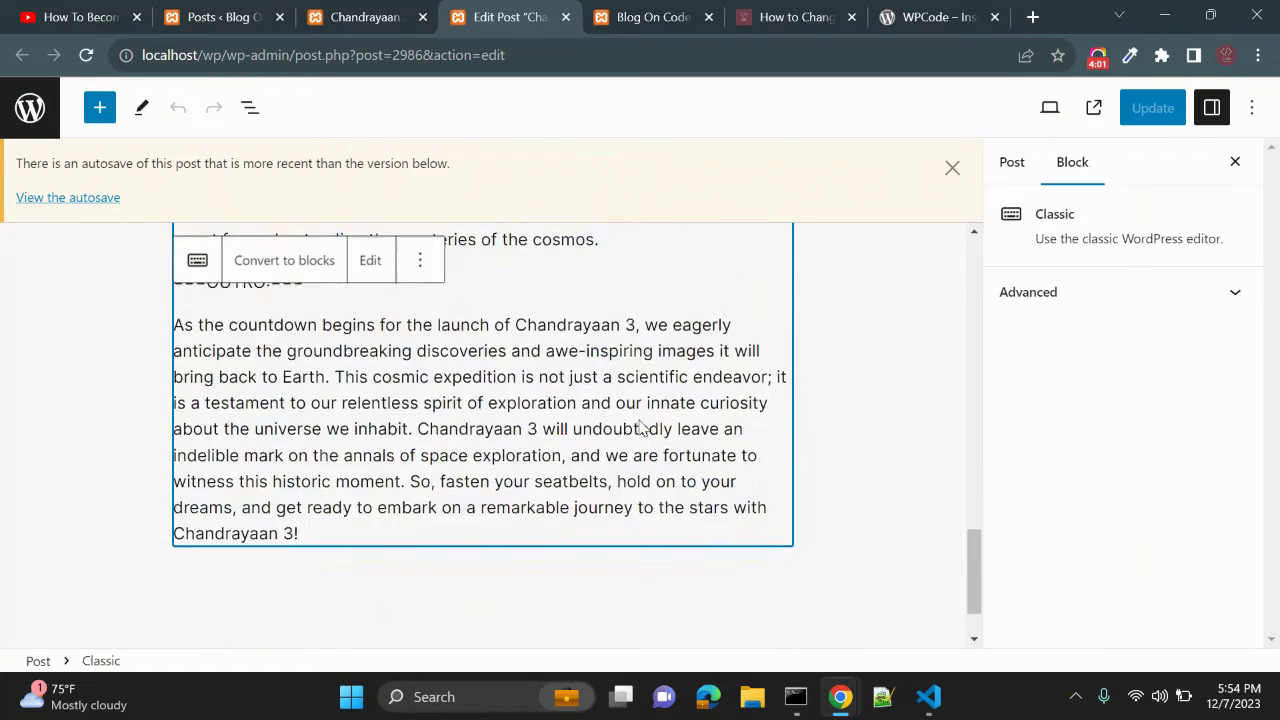
Step: Look over the last paragraphs of the Classic block and check which actions its block options offer
scroll(543, 474, "up", 3)
triple_click(512, 432)
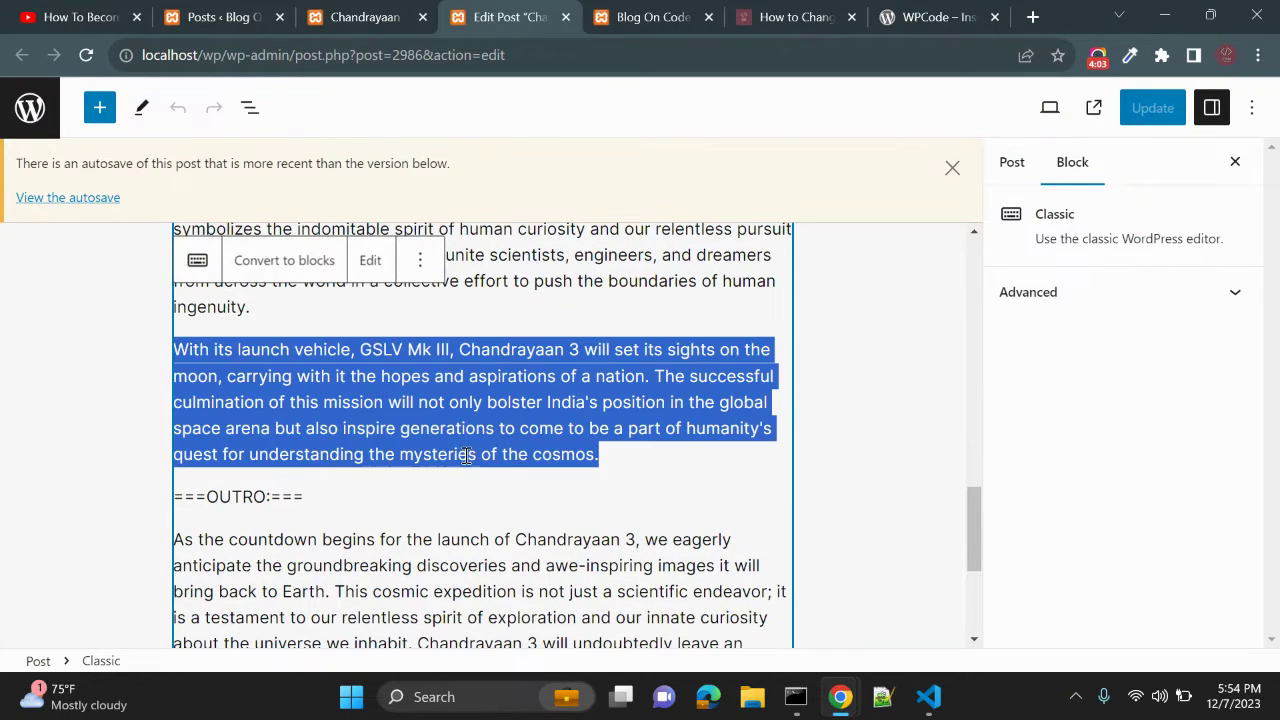
scroll(525, 450, "up", 2)
left_click(534, 453)
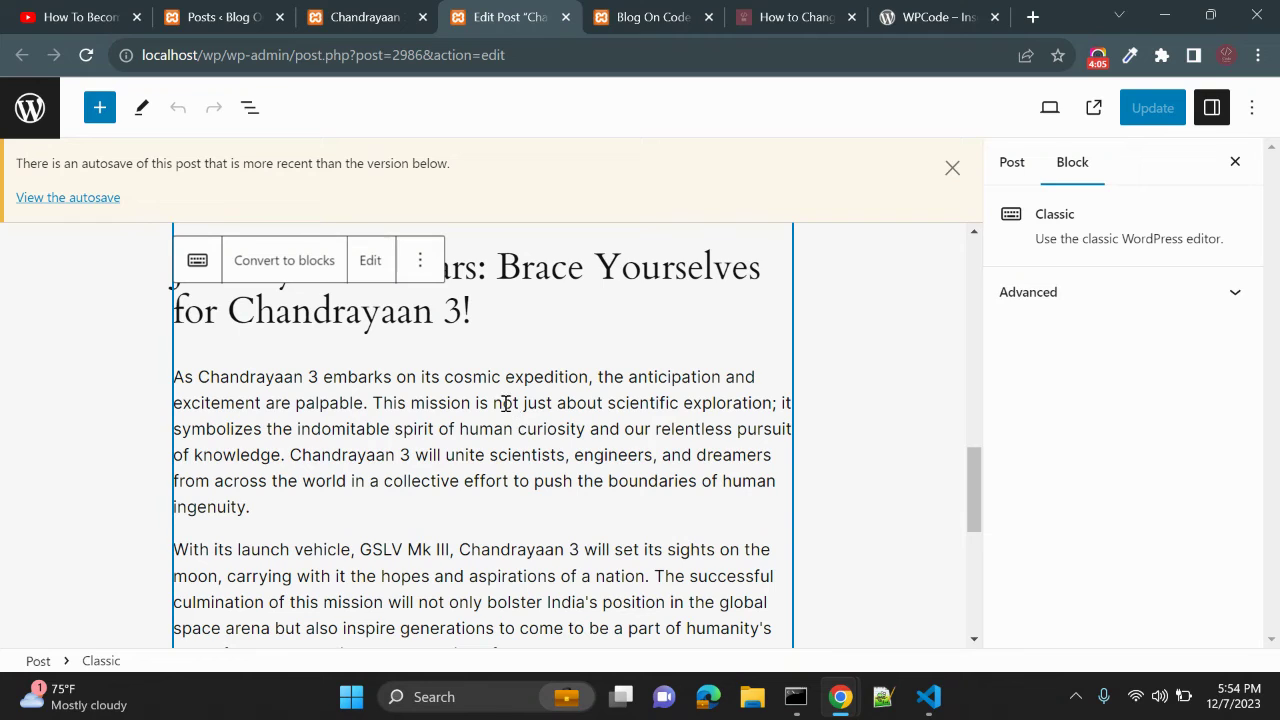
left_click(420, 260)
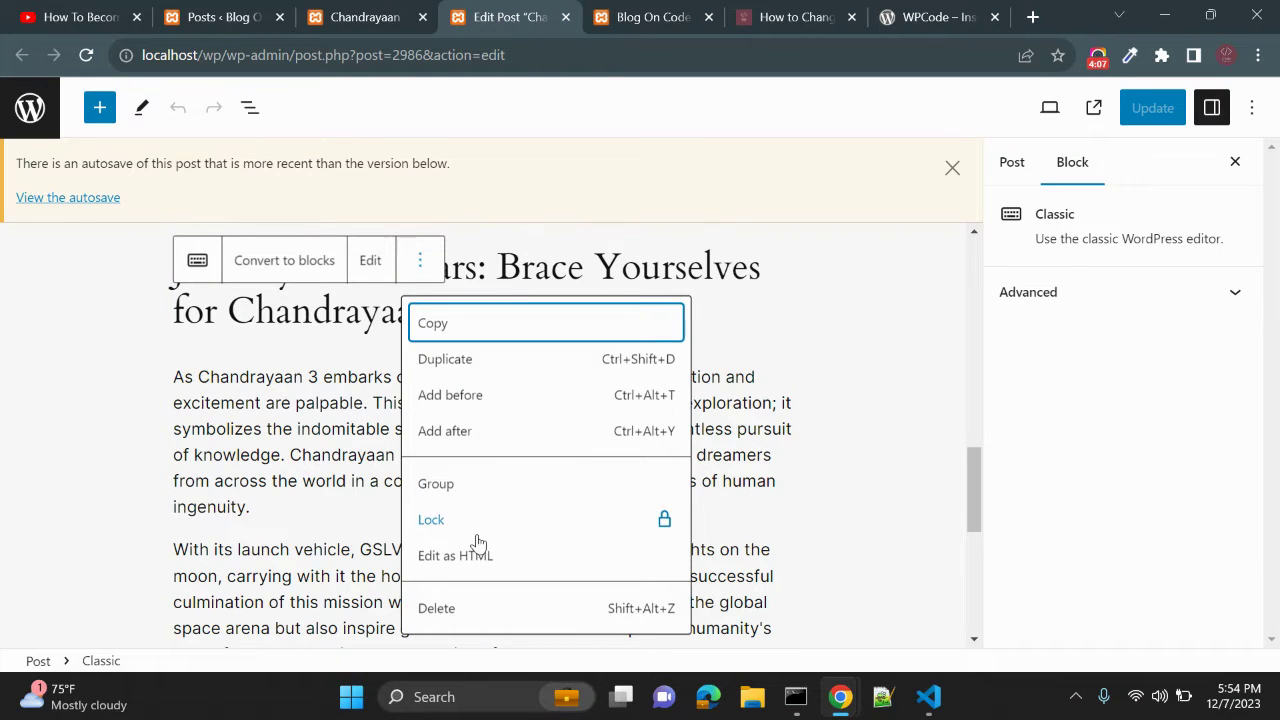
left_click(362, 421)
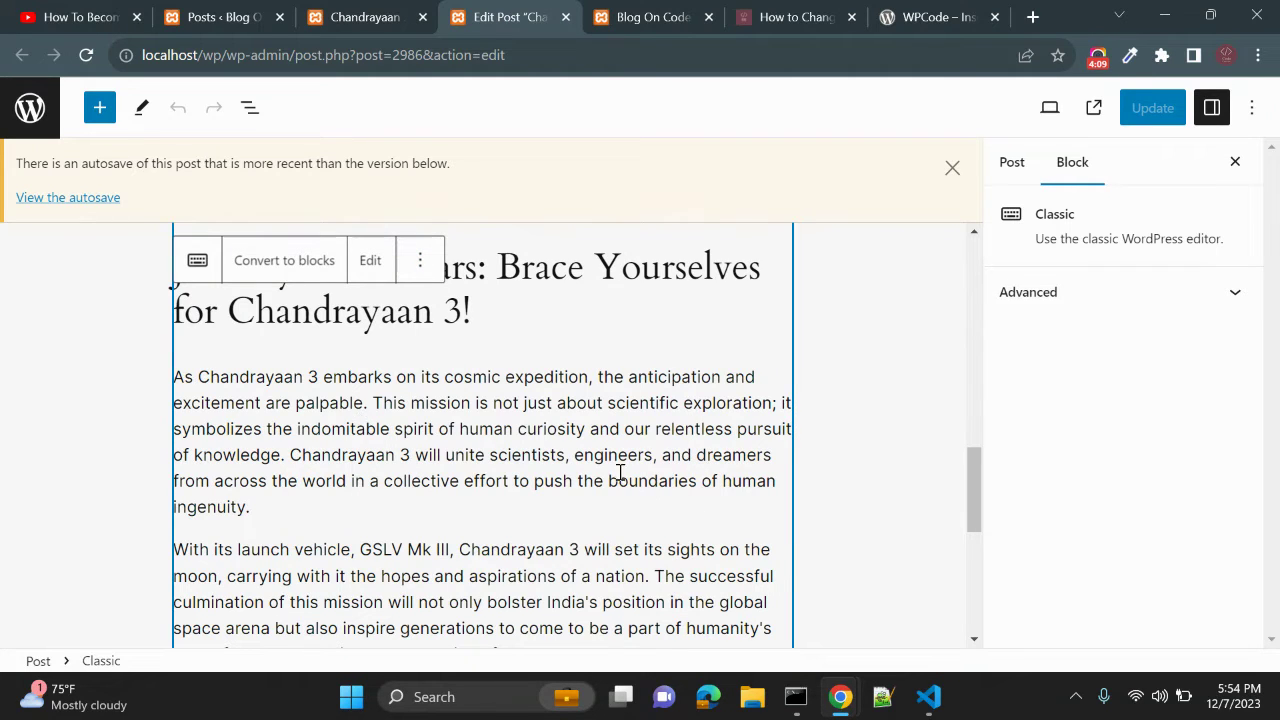
Step: Convert the Classic block to separate blocks and check the resulting paragraphs, starting with the closing one
scroll(395, 488, "up", 15)
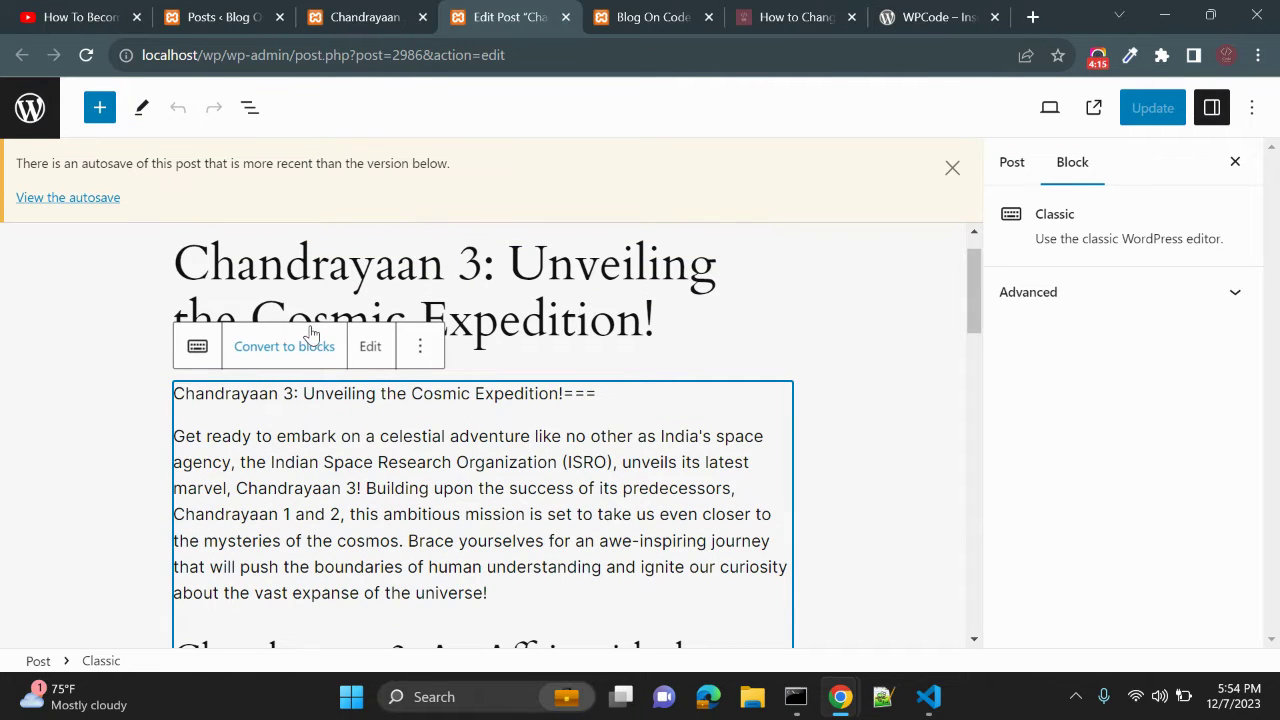
left_click(288, 347)
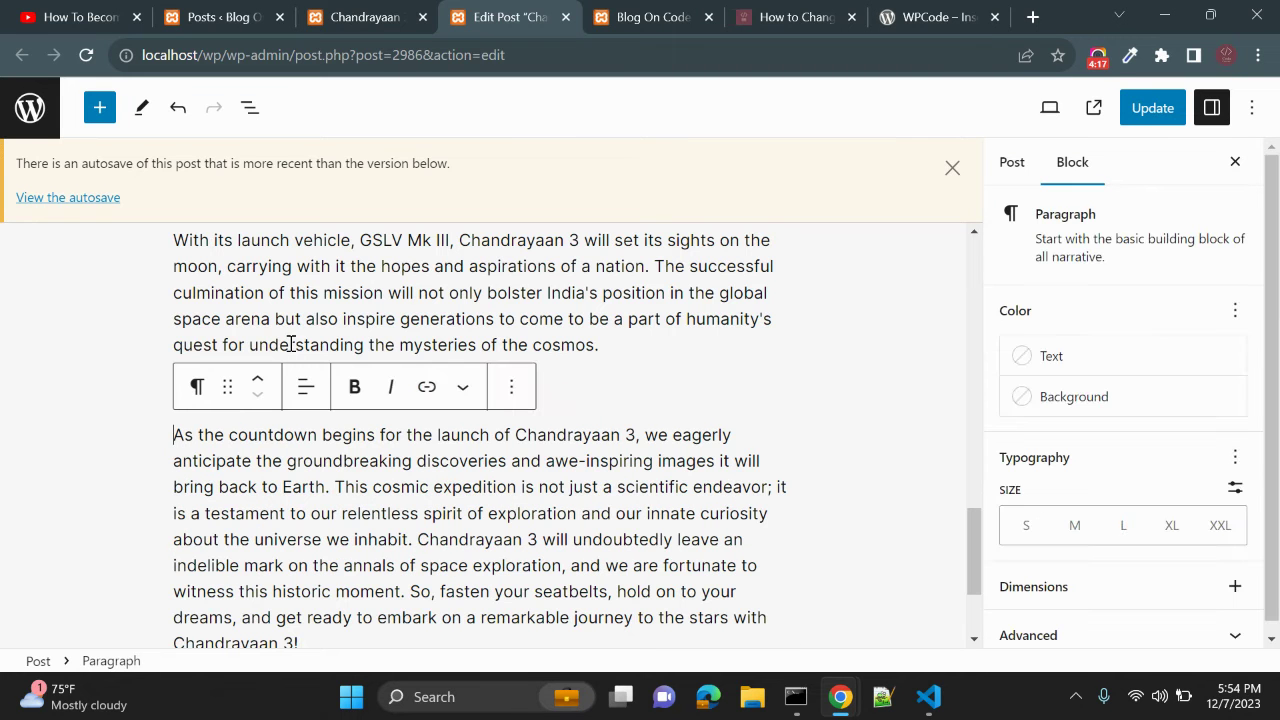
scroll(328, 612, "down", 3)
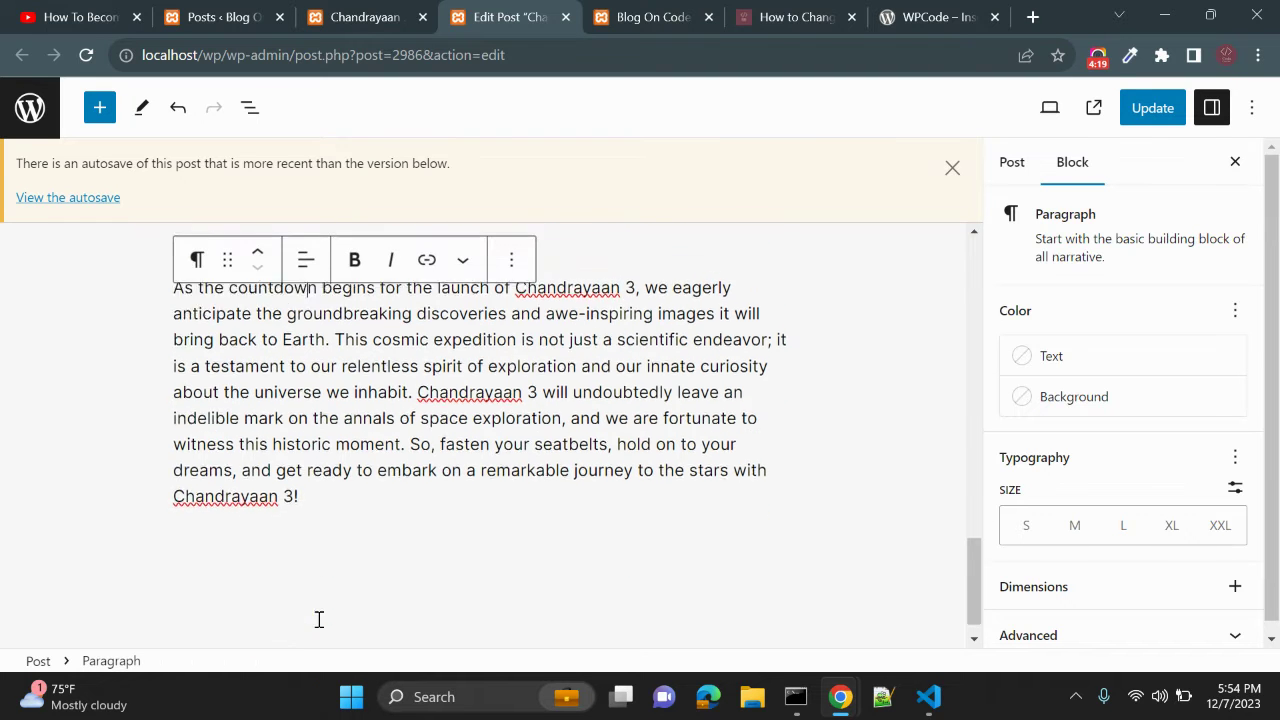
left_click_drag(305, 470, 160, 282)
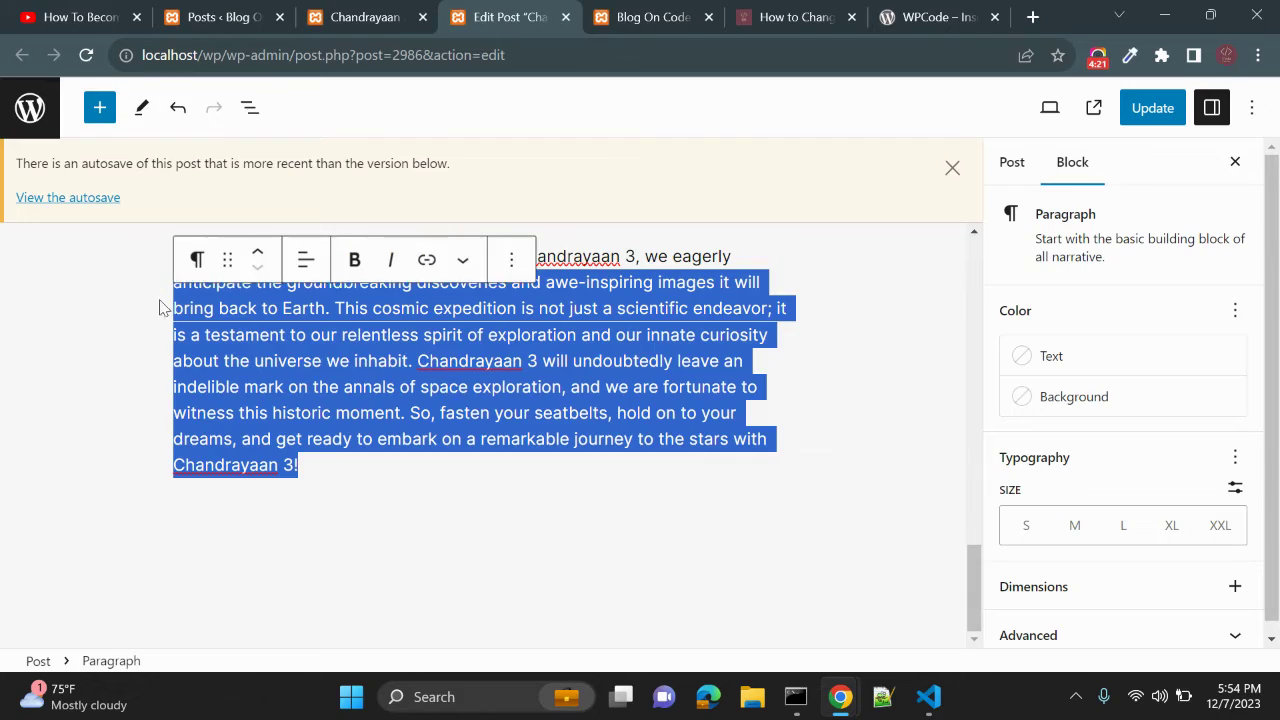
scroll(234, 380, "up", 2)
left_click(584, 533)
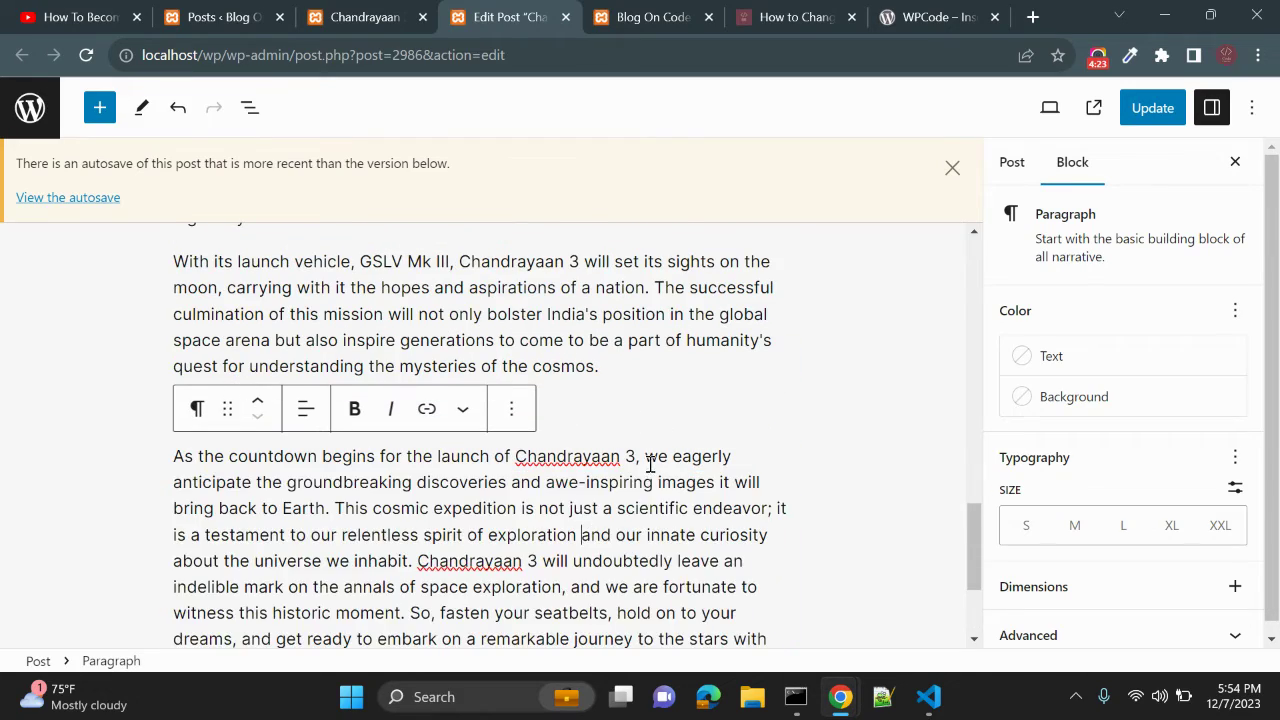
scroll(666, 451, "up", 10)
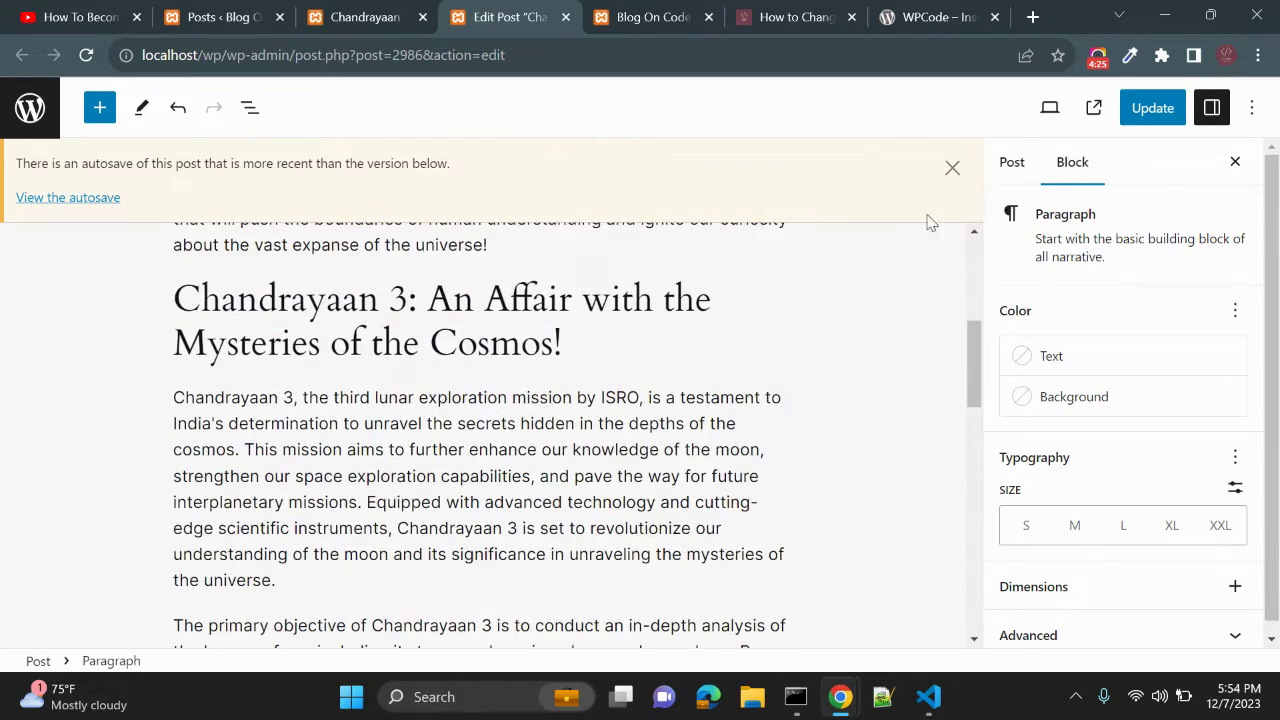
Step: Dismiss the autosave notice and select the paragraph beginning "The primary objective of Chandrayaan 3"
left_click(953, 167)
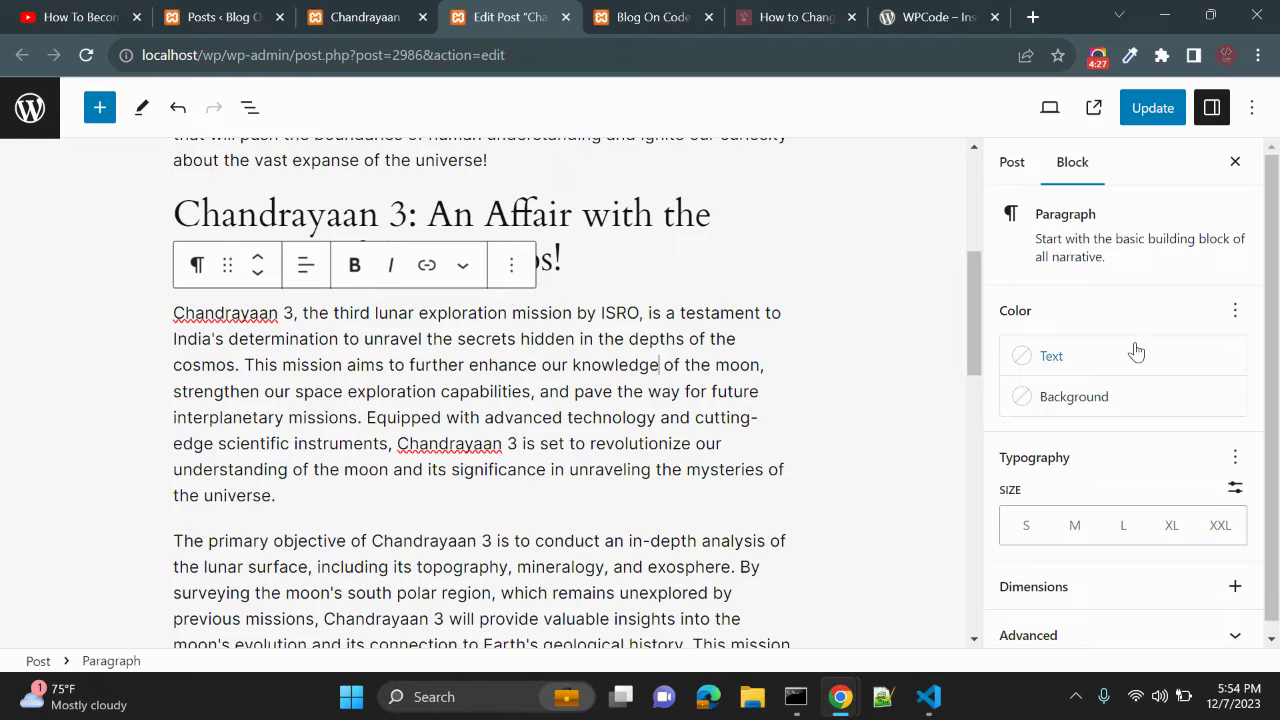
scroll(1135, 350, "down", 1)
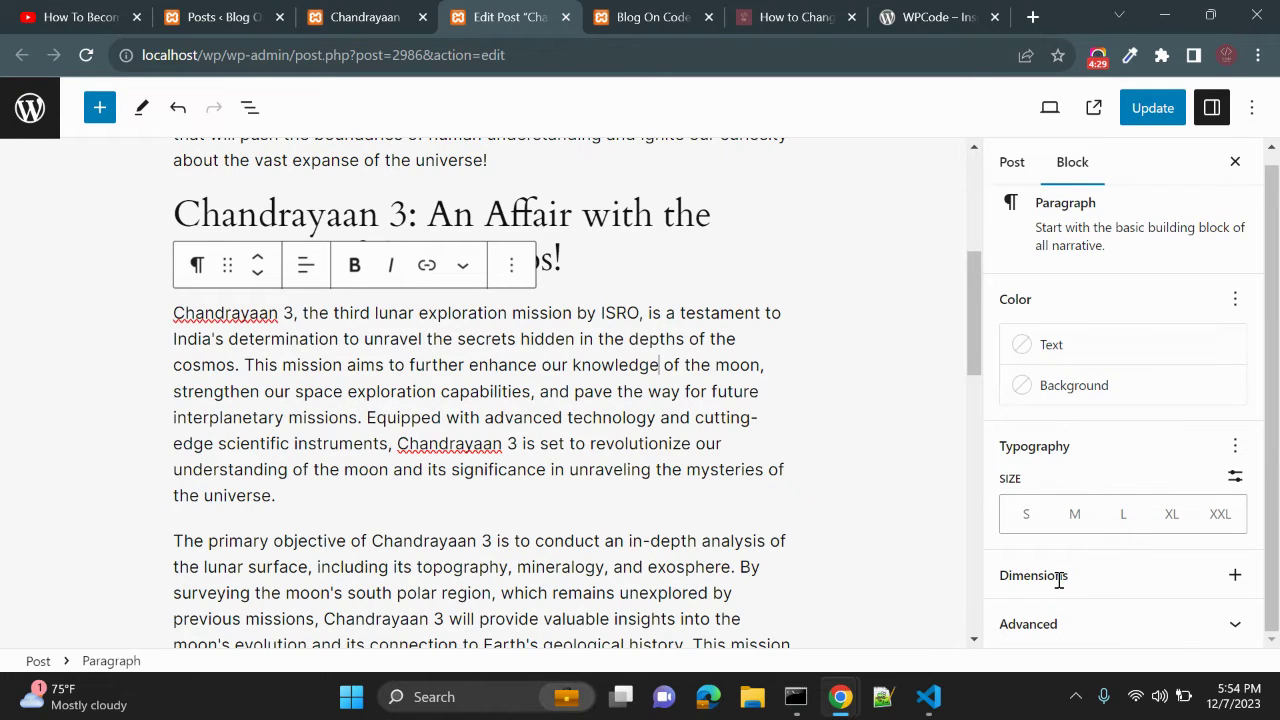
triple_click(683, 537)
scroll(740, 480, "down", 2)
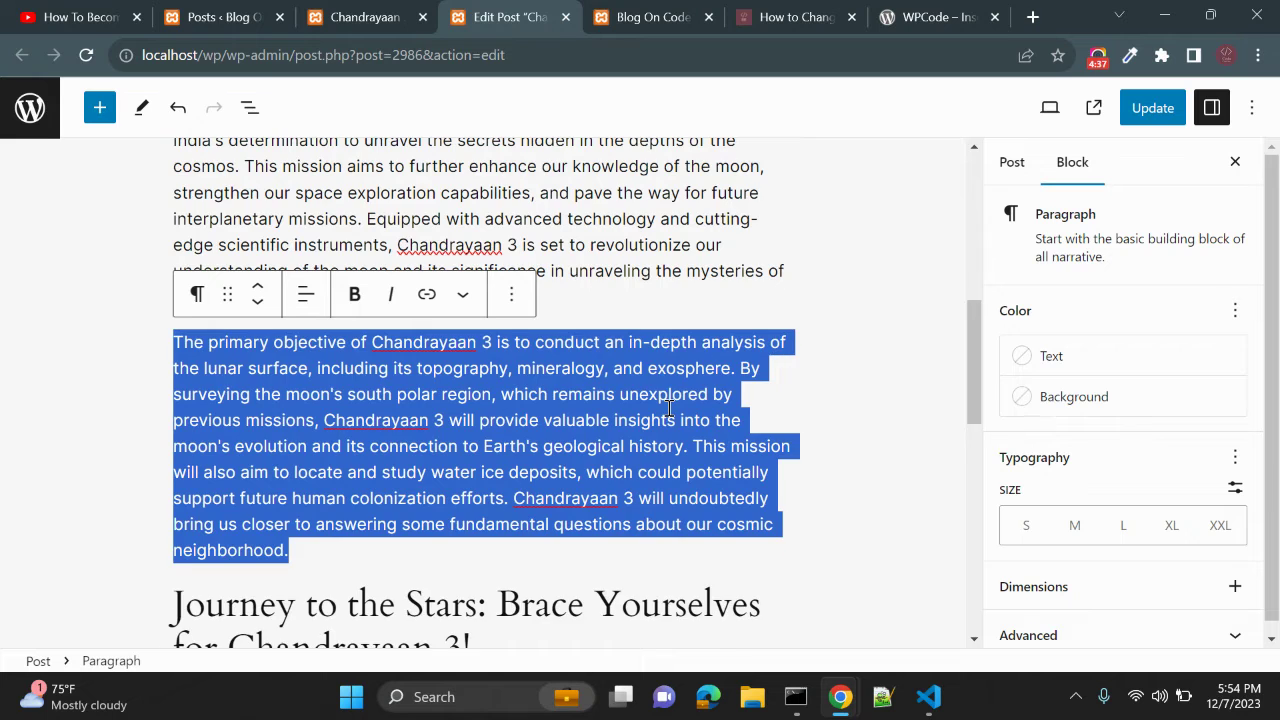
scroll(669, 407, "up", 3)
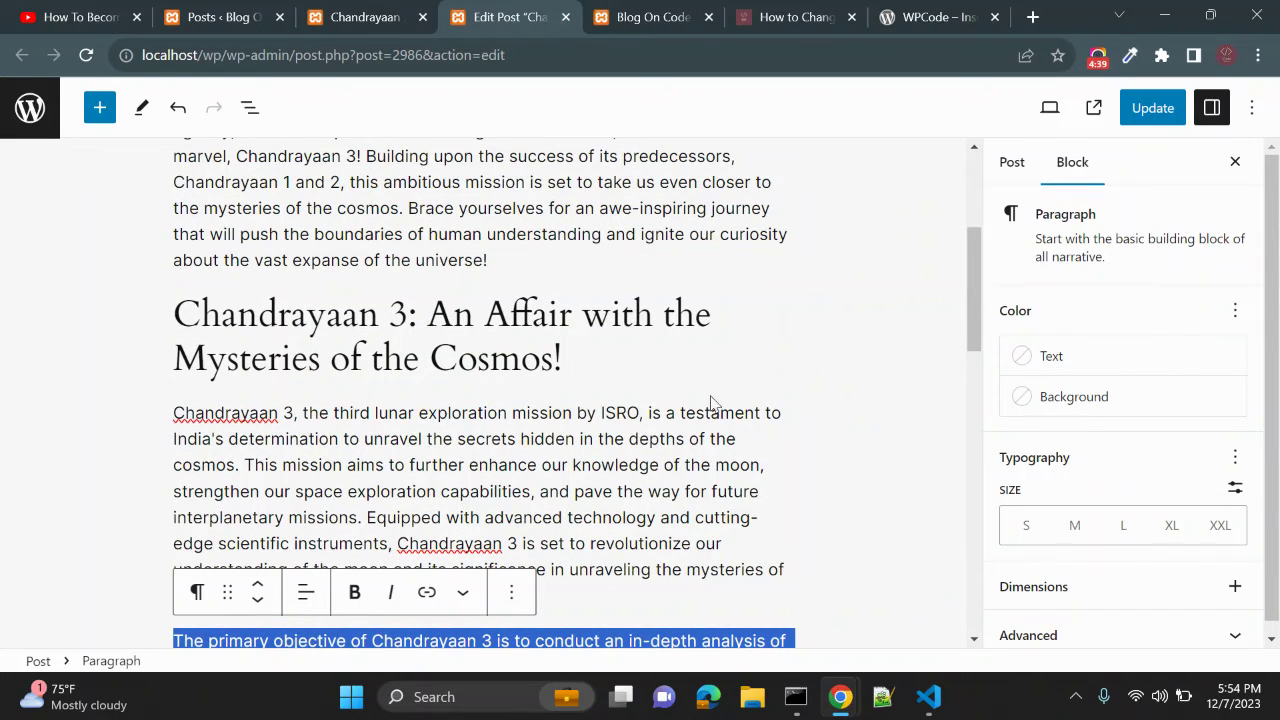
scroll(771, 462, "down", 2)
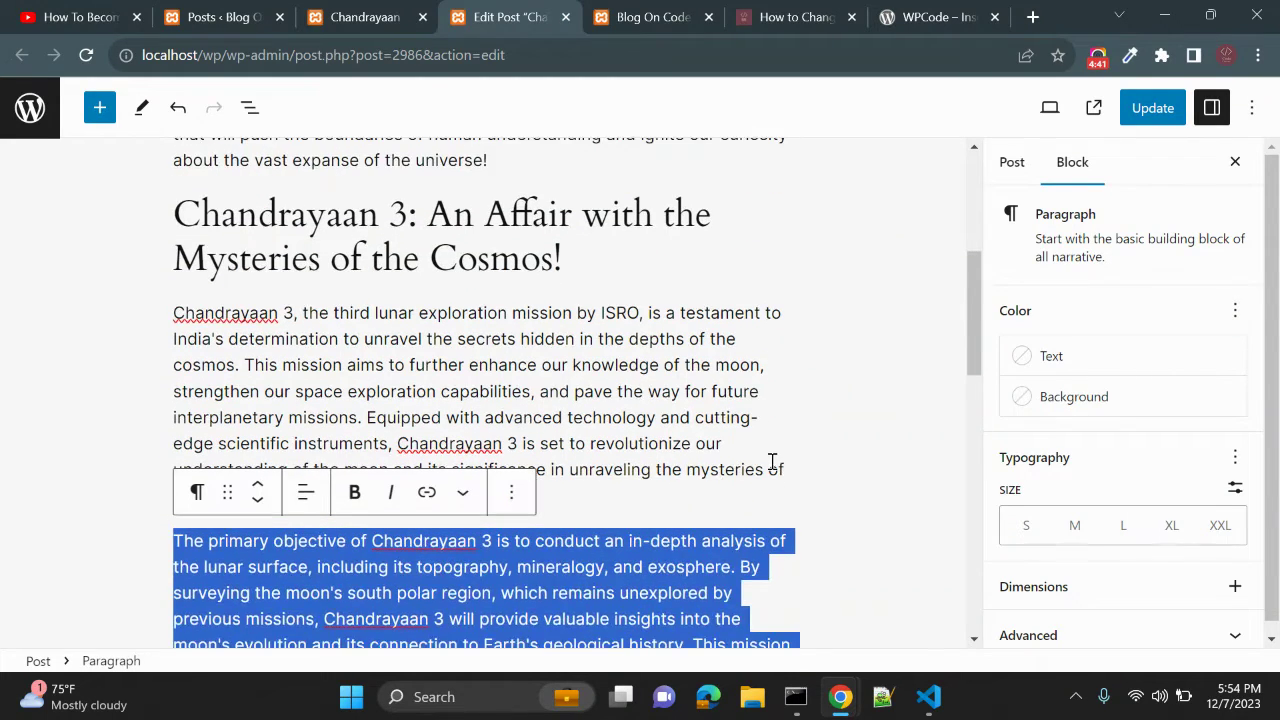
key("ctrl+s")
scroll(771, 462, "down", 1)
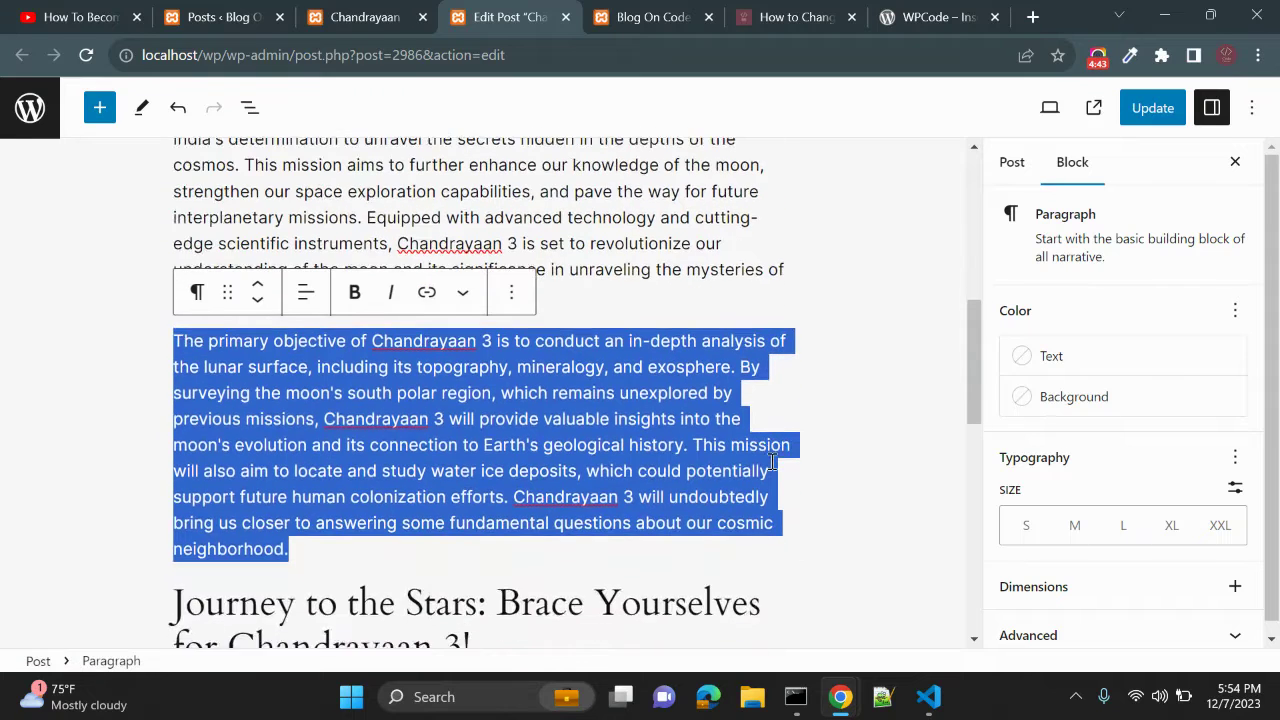
Step: Enable the Margin control in the dimension settings of the "The primary objective" paragraph
left_click(1235, 588)
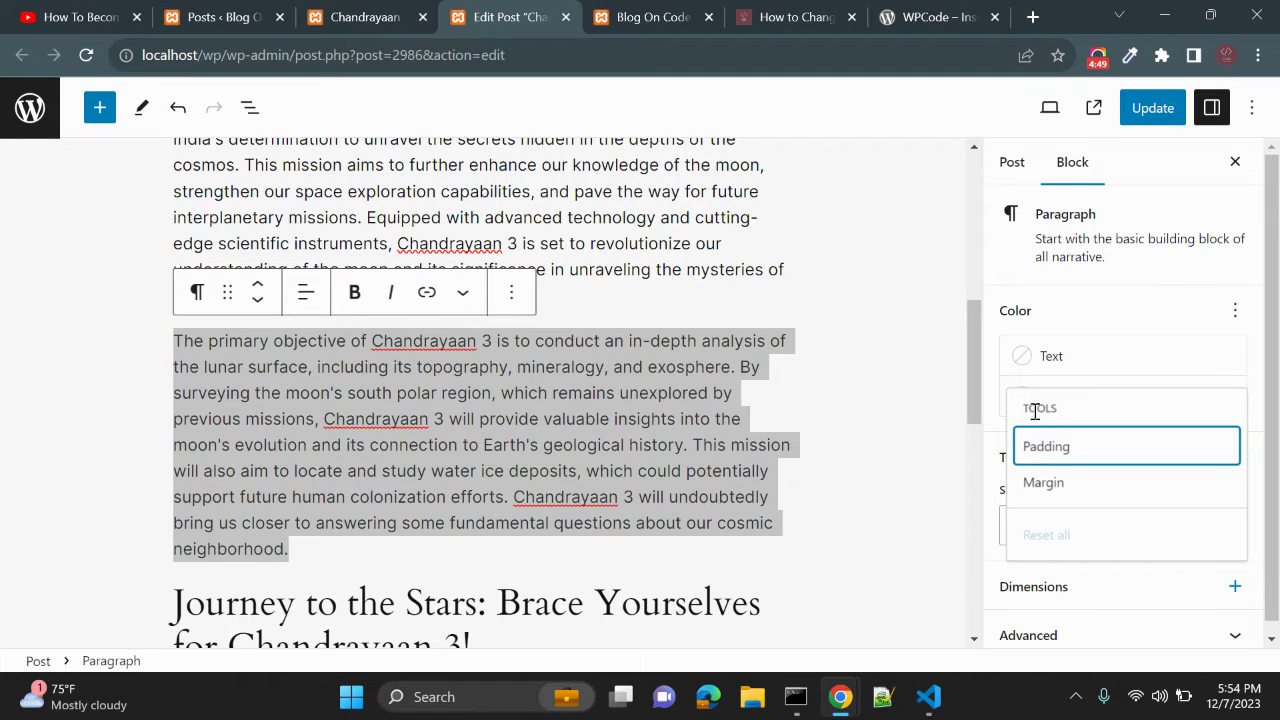
left_click(1045, 483)
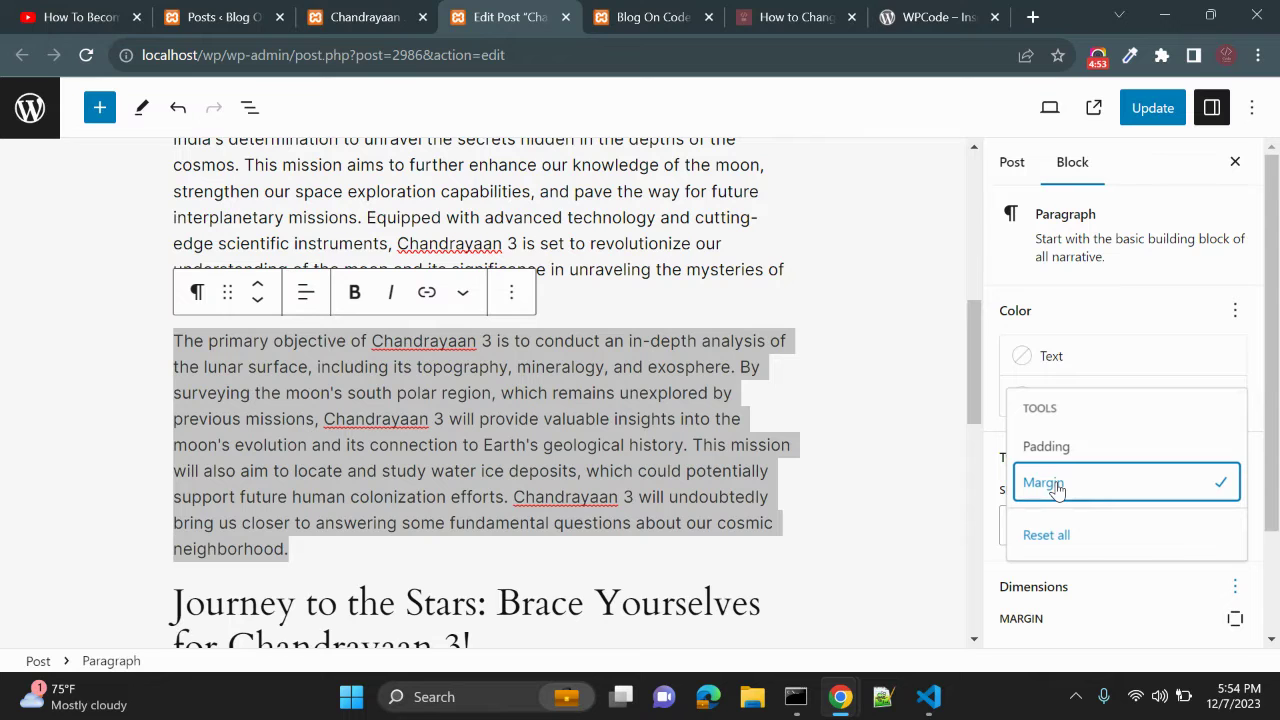
left_click(805, 522)
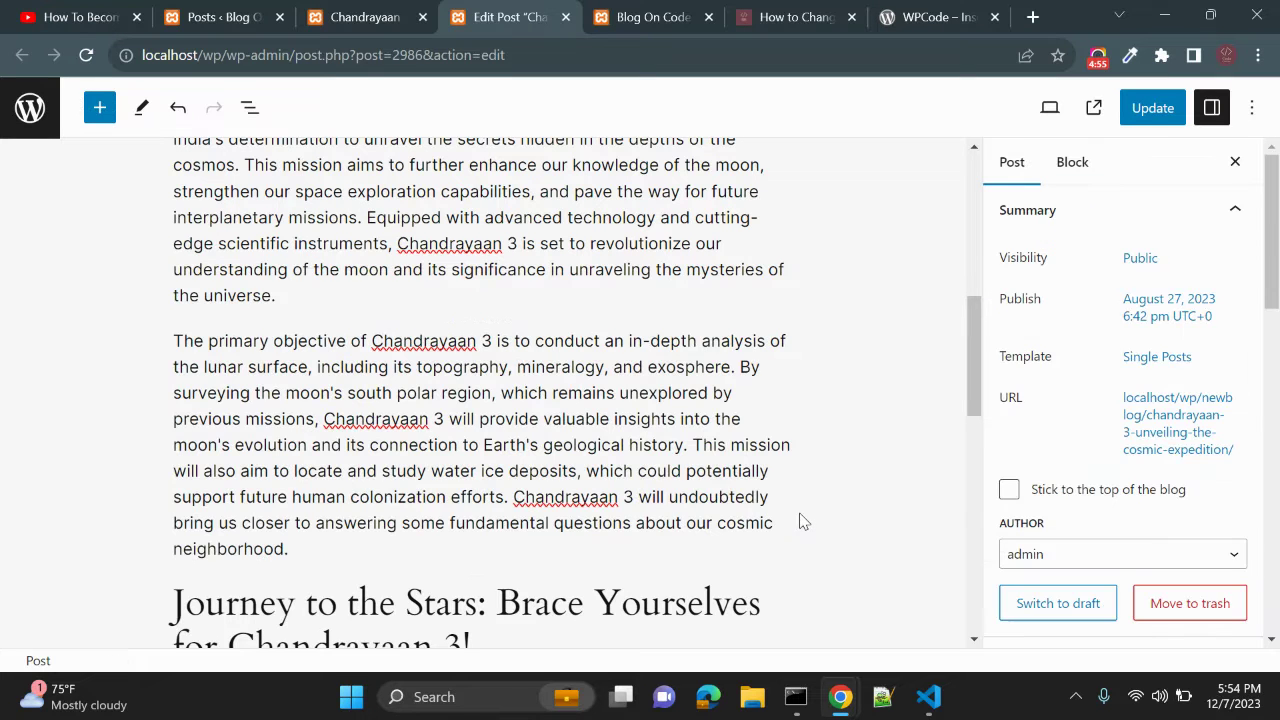
triple_click(709, 497)
left_click(1234, 575)
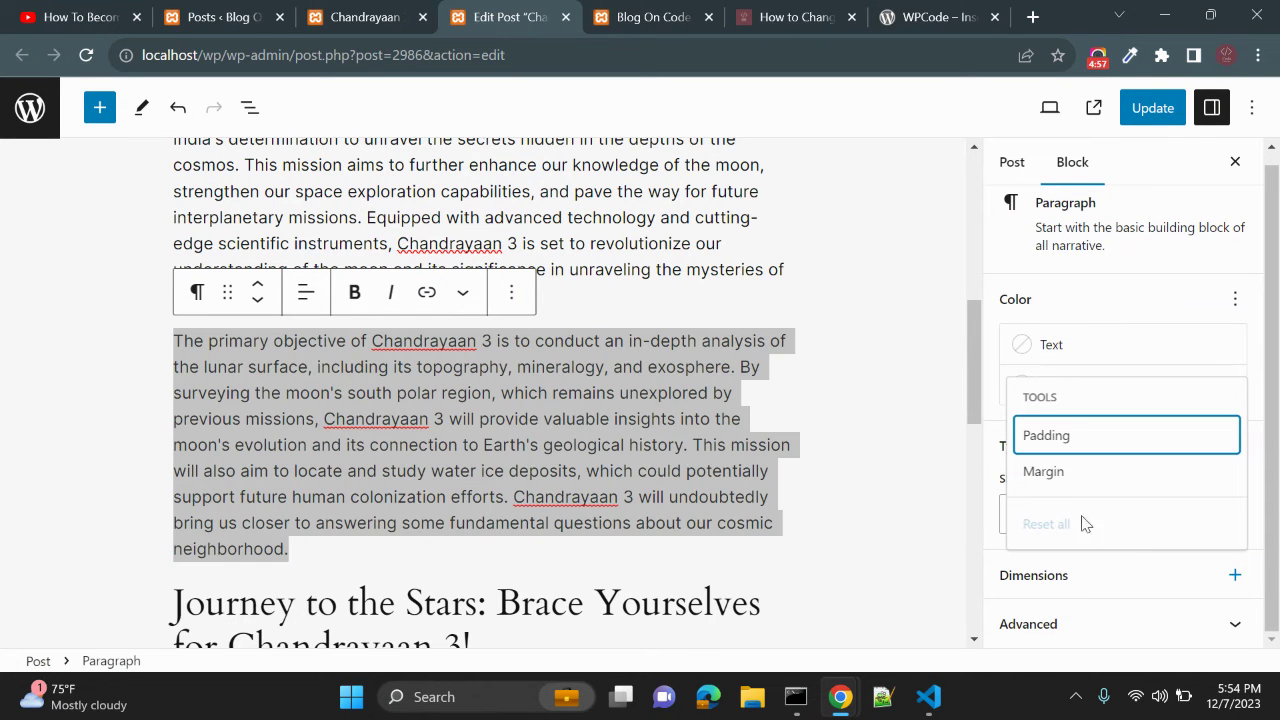
left_click(1036, 481)
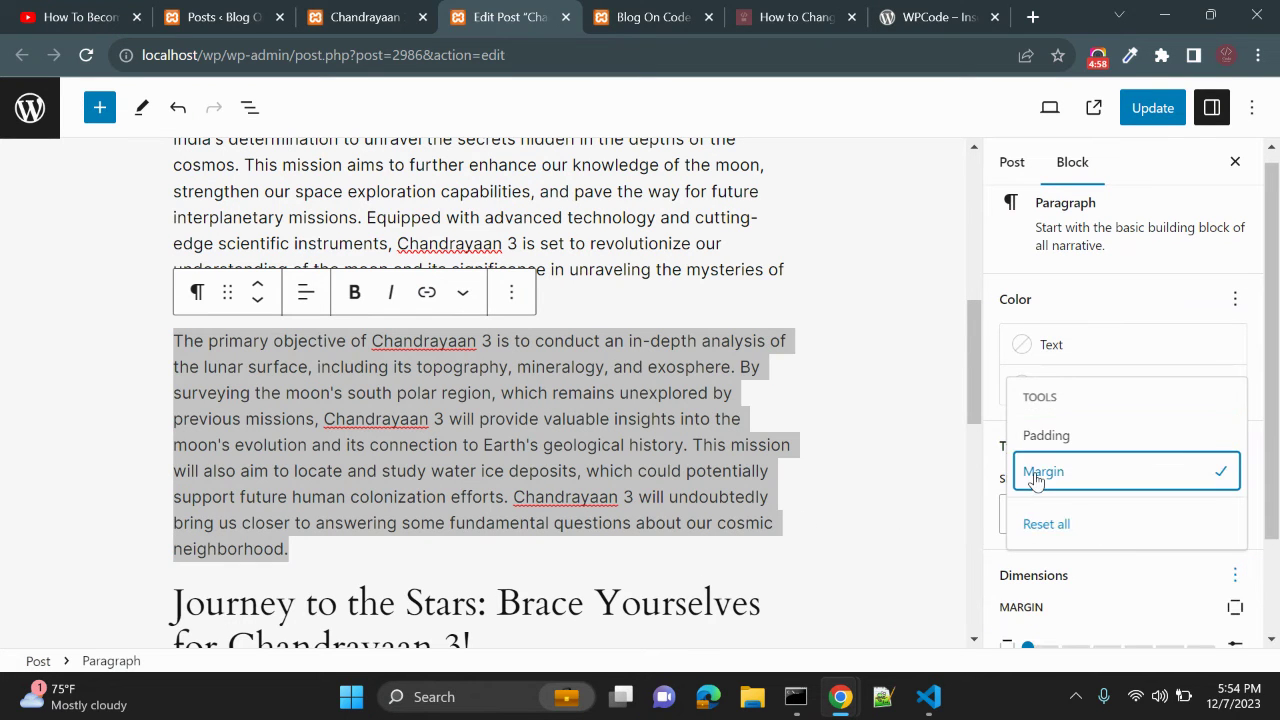
Step: Set both the vertical and the horizontal margin of the "The primary objective" paragraph to 2
left_click(1027, 645)
left_click_drag(1027, 645, 1058, 646)
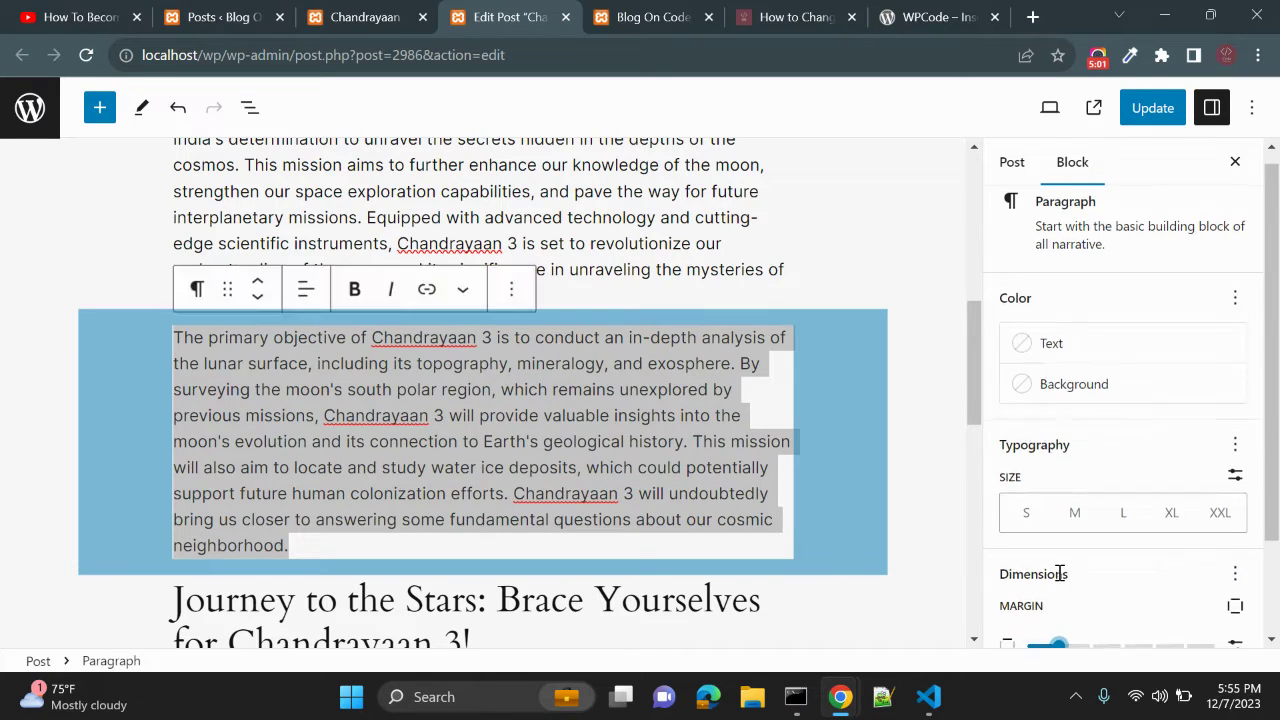
scroll(1060, 570, "down", 1)
scroll(1060, 570, "down", 1)
left_click_drag(1060, 523, 1078, 523)
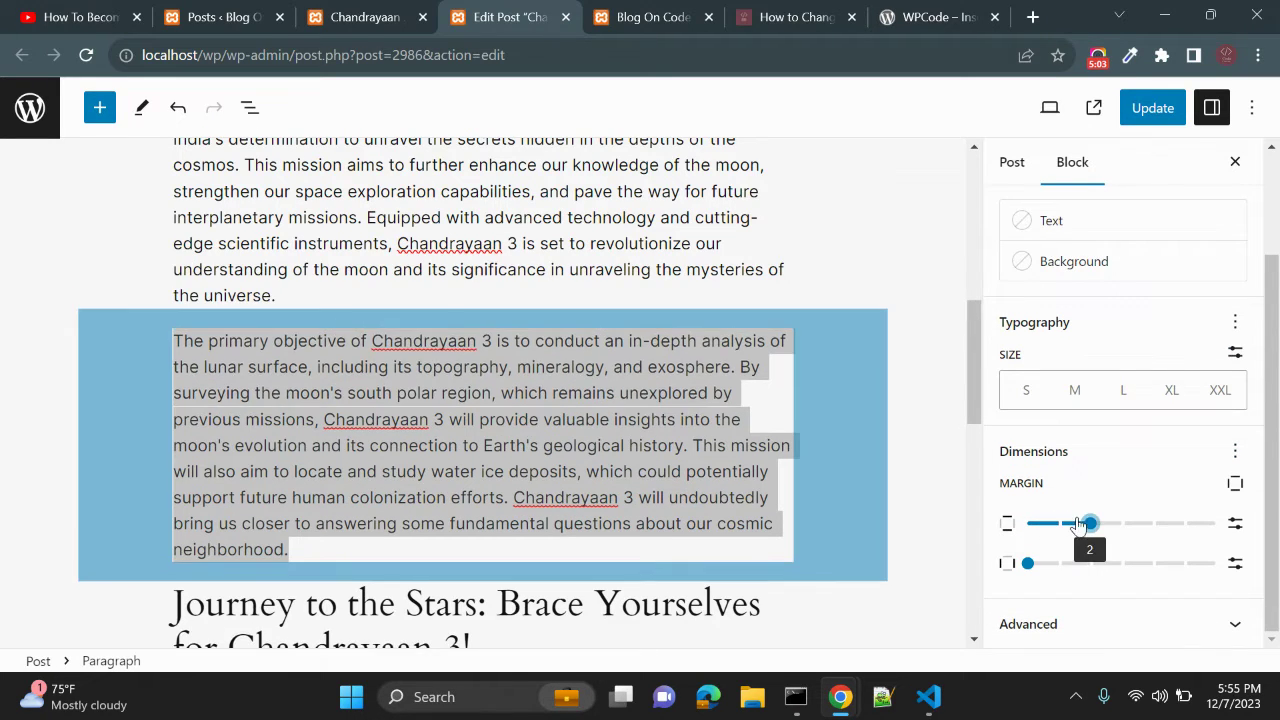
left_click_drag(1025, 562, 1092, 565)
Step: Update the post and reload its public page to look through the content
left_click(1153, 108)
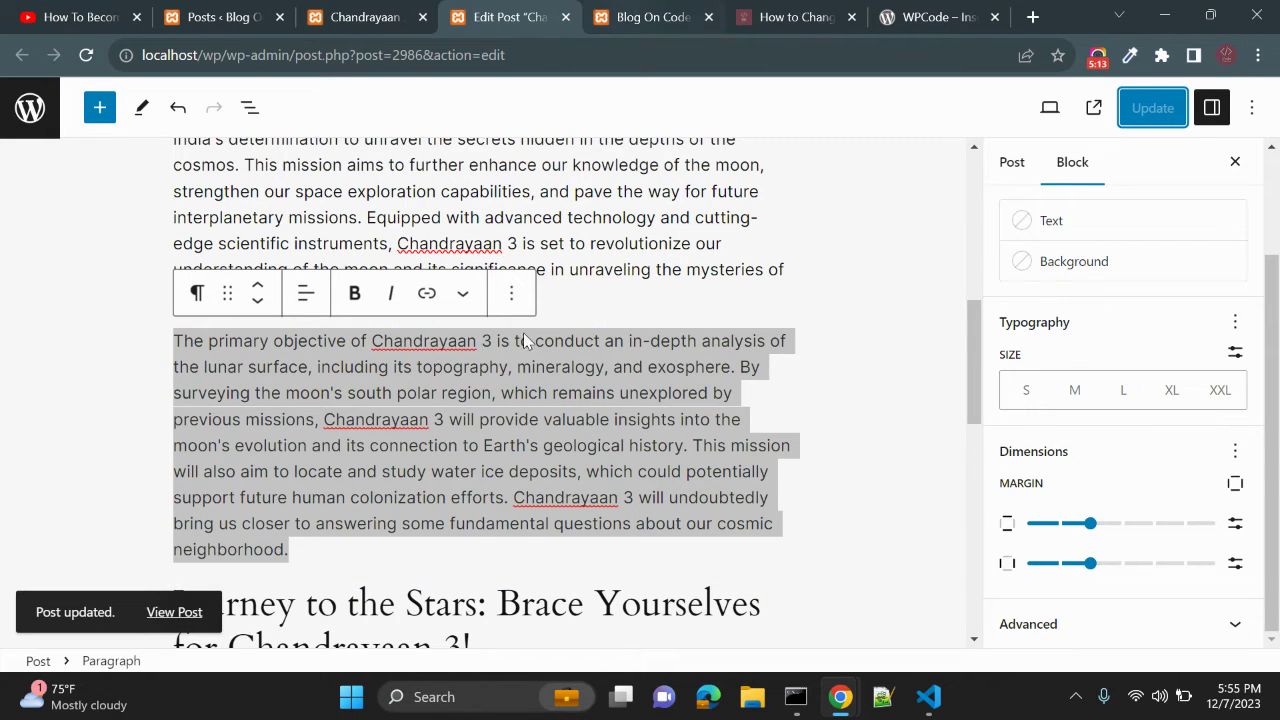
scroll(559, 265, "up", 10)
left_click(372, 22)
key("F5")
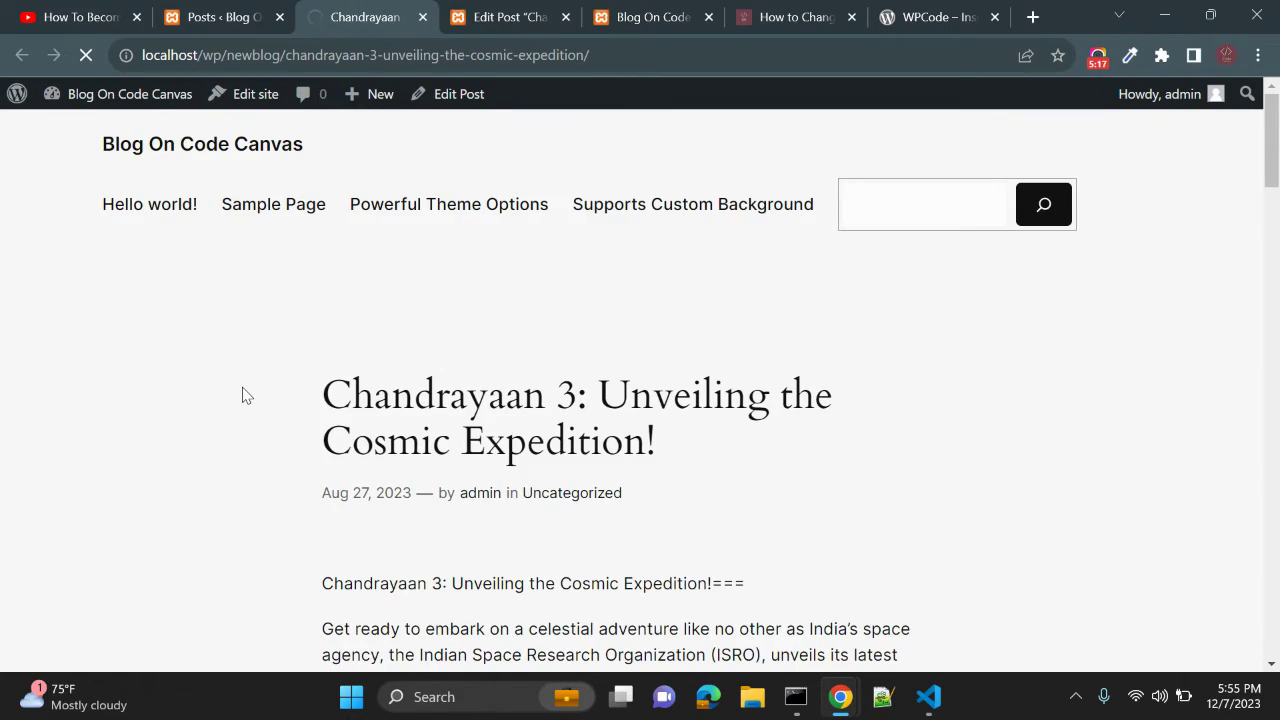
scroll(247, 395, "down", 9)
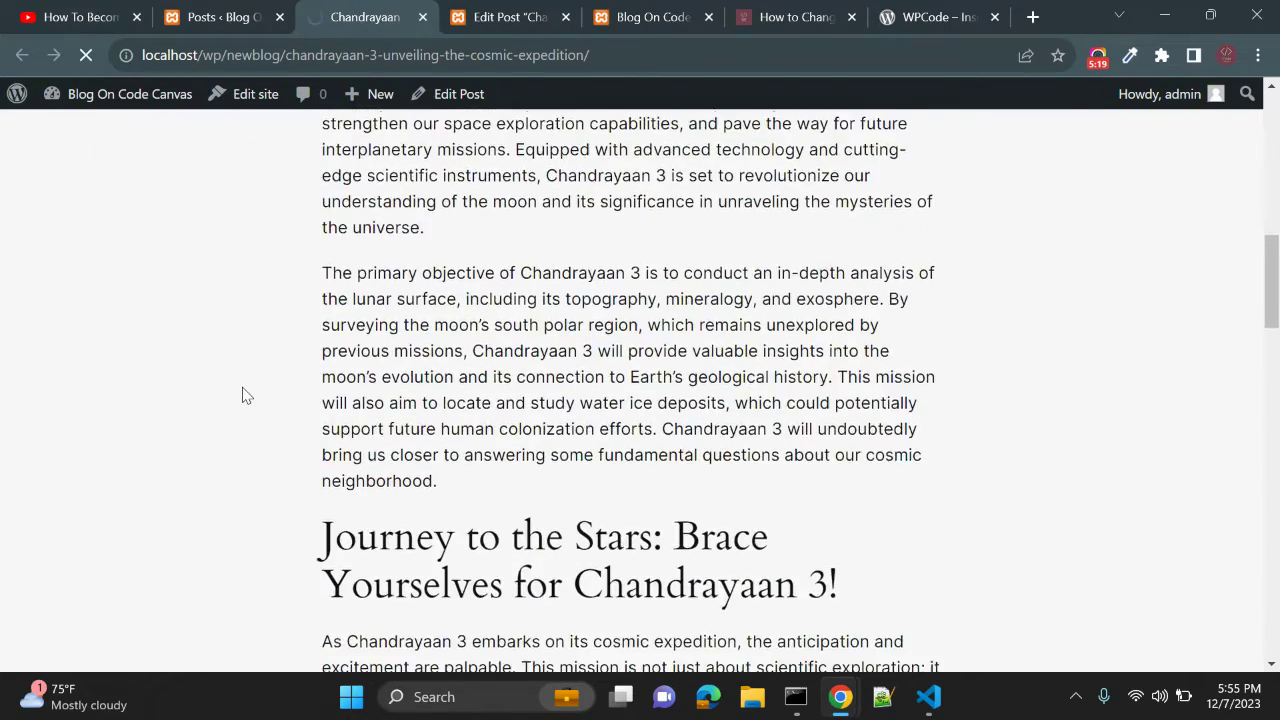
scroll(247, 395, "down", 6)
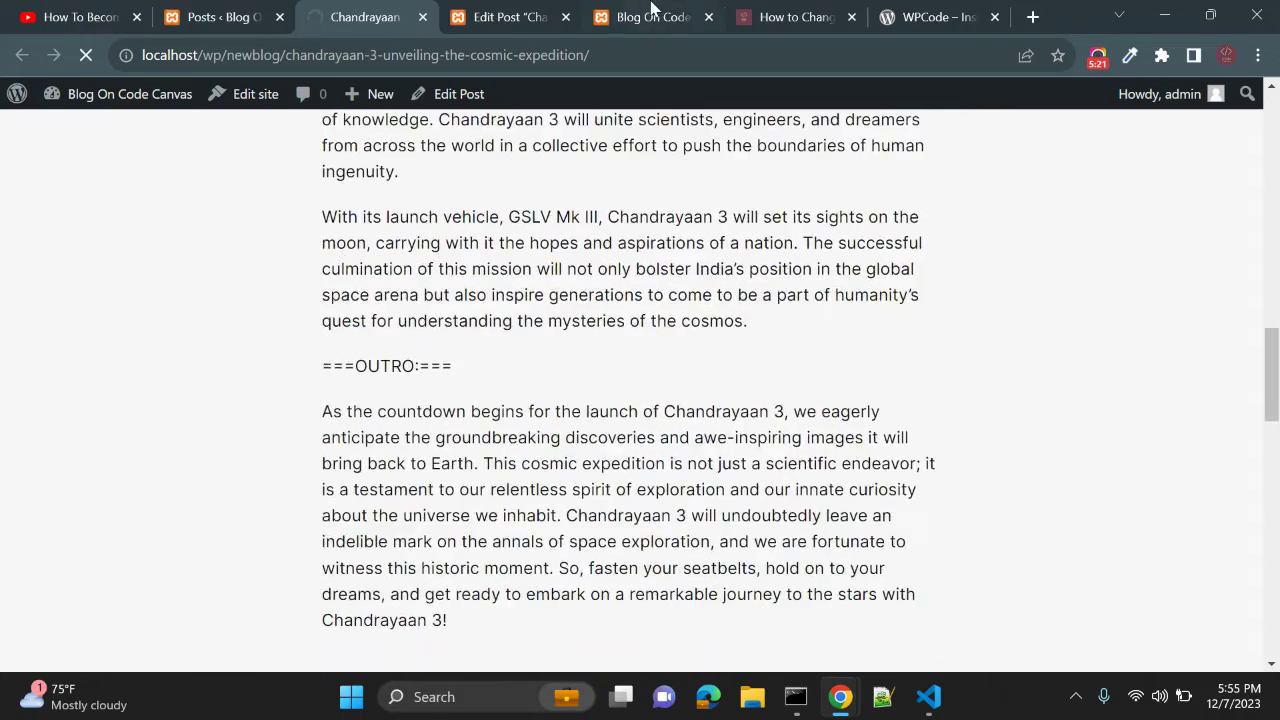
left_click(651, 17)
left_click(514, 17)
scroll(608, 380, "down", 5)
scroll(625, 401, "down", 3)
scroll(625, 401, "up", 3)
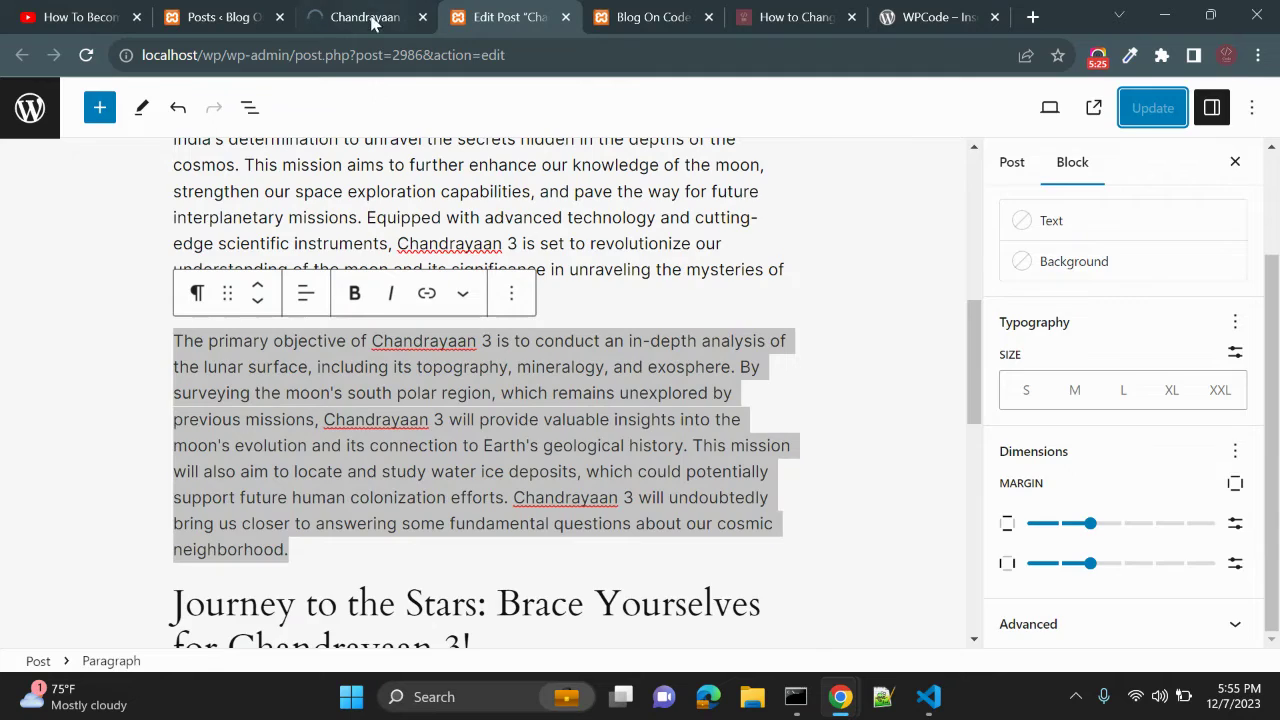
left_click(362, 17)
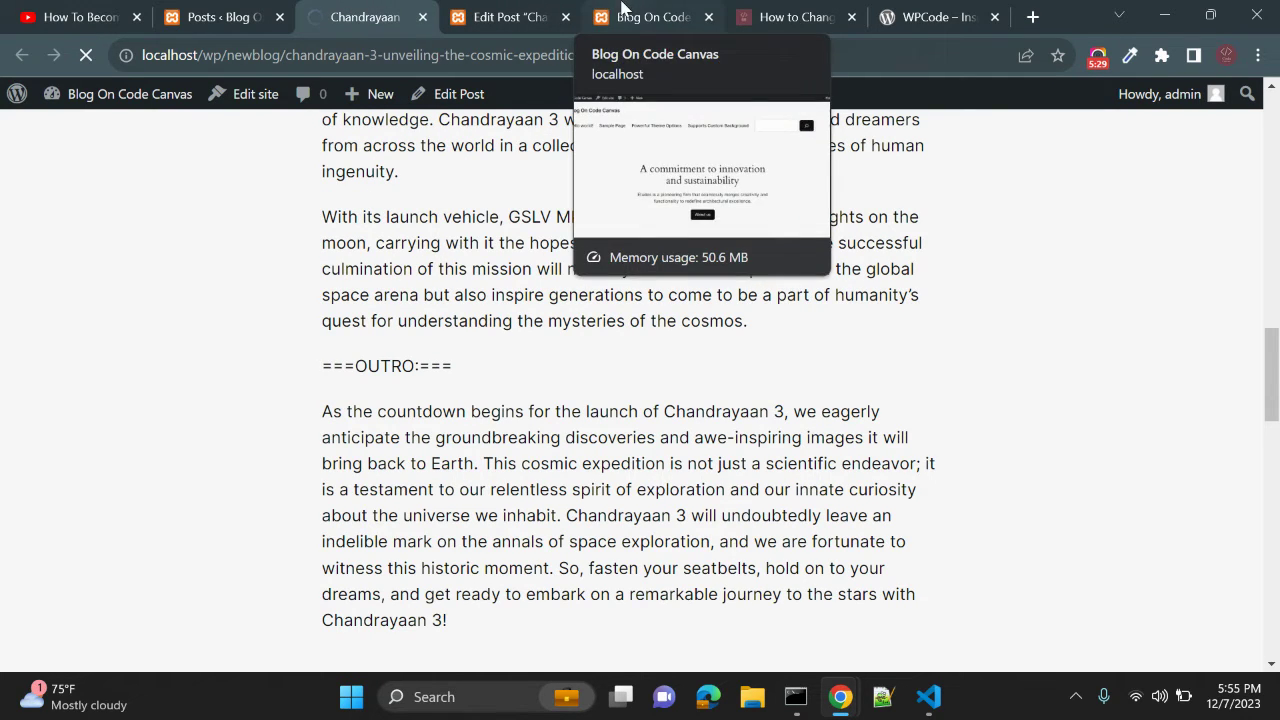
left_click(585, 57)
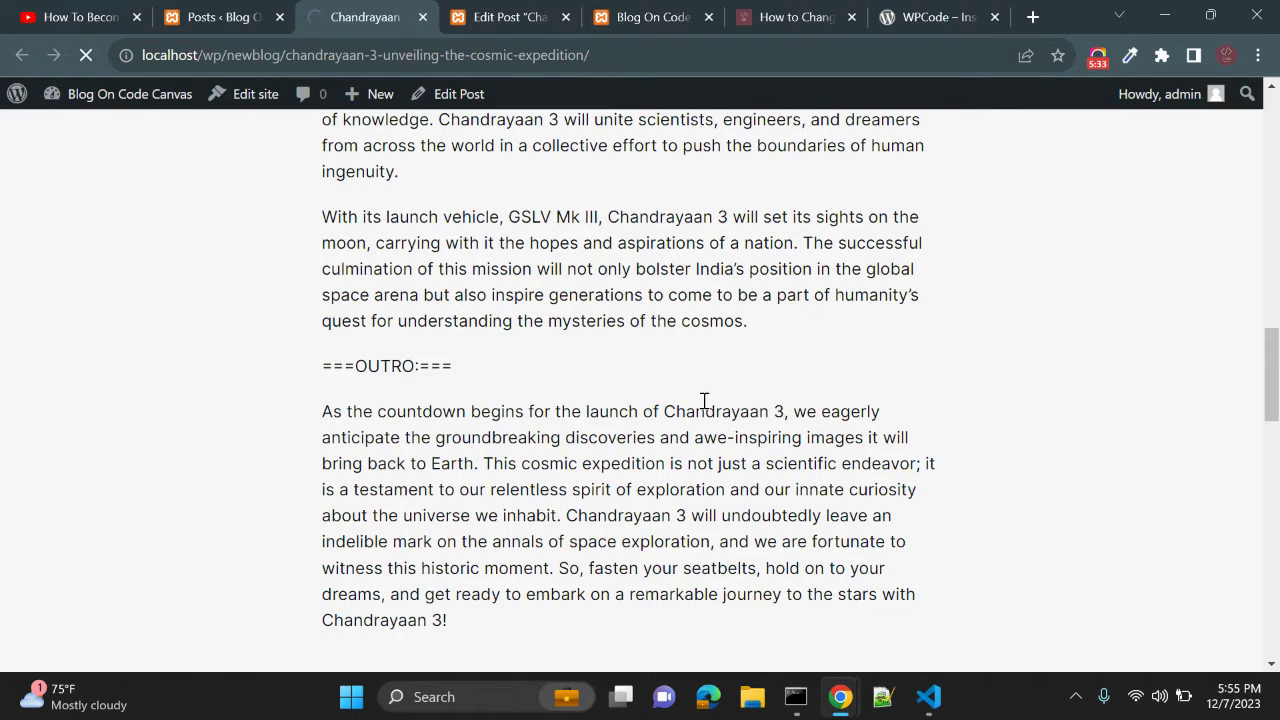
left_click(640, 17)
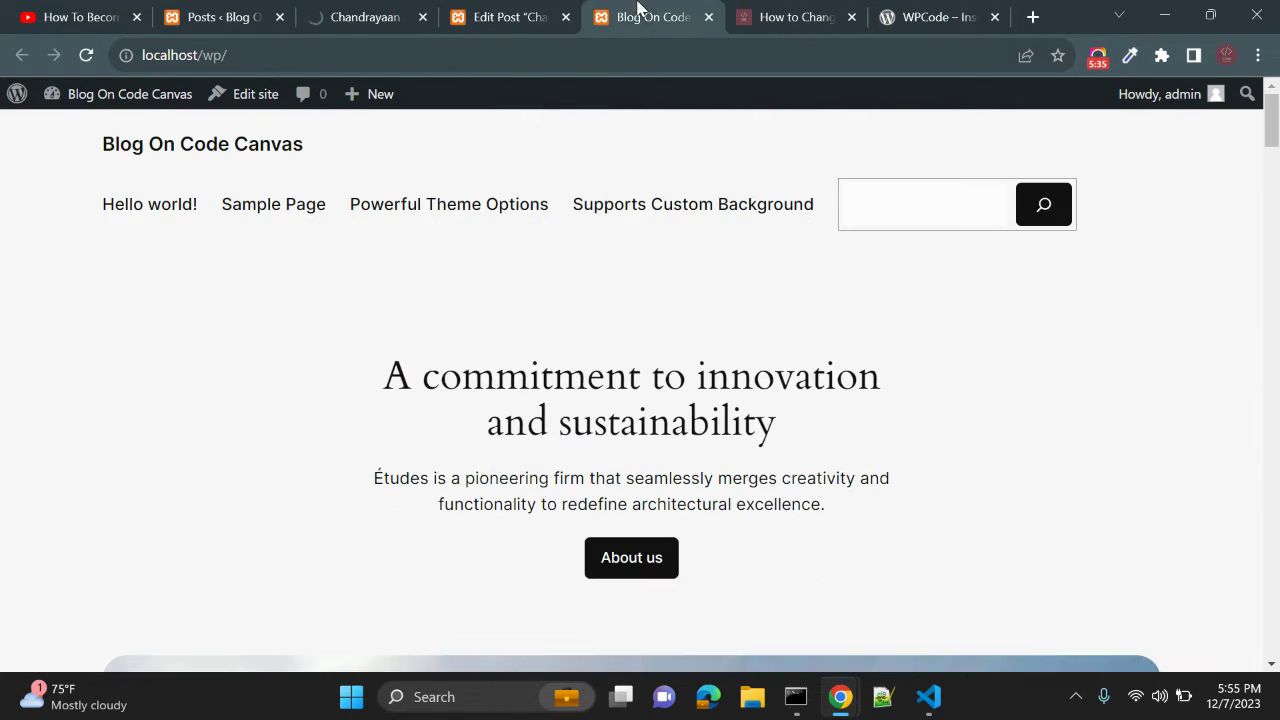
left_click(500, 17)
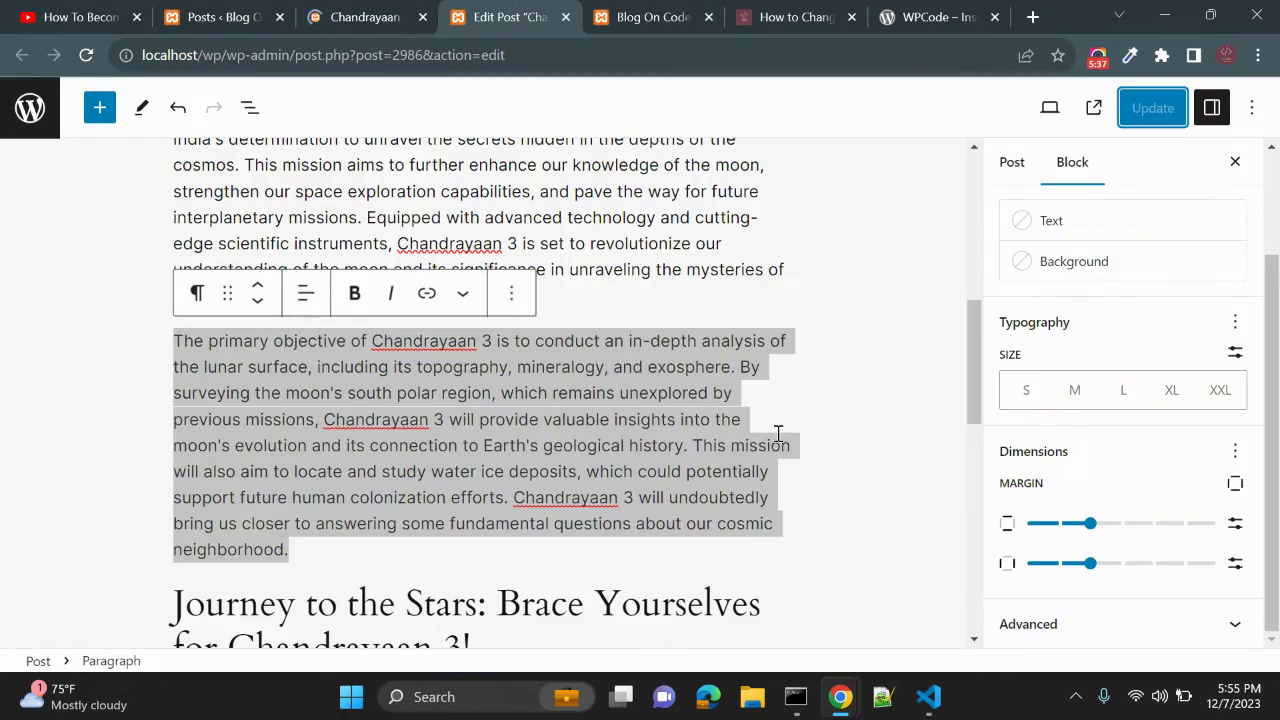
Step: Check the spacing around the "The primary objective" paragraph on the post's reloaded public page
left_click(778, 433)
scroll(778, 433, "up", 1)
left_click(378, 14)
scroll(535, 411, "down", 3)
scroll(535, 411, "up", 15)
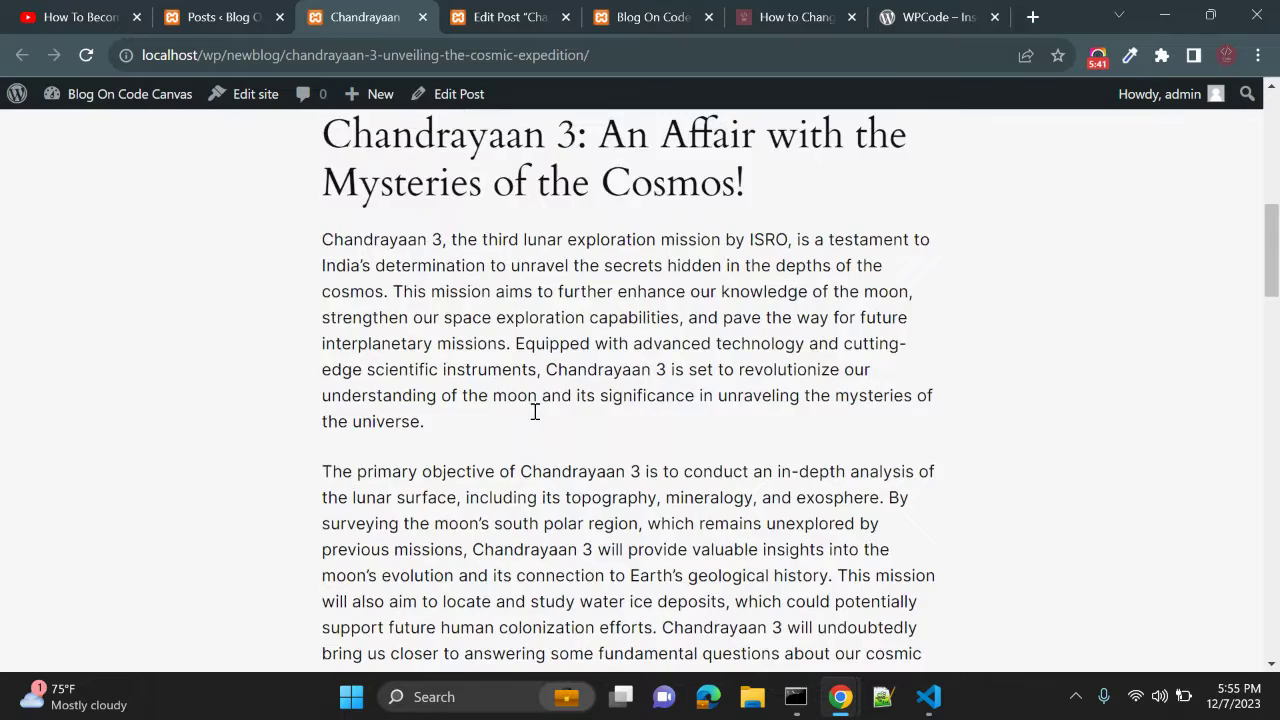
Step: Back in the post editor, increase the "The primary objective" paragraph's vertical margin to 6
left_click(510, 17)
scroll(660, 588, "down", 2)
triple_click(477, 397)
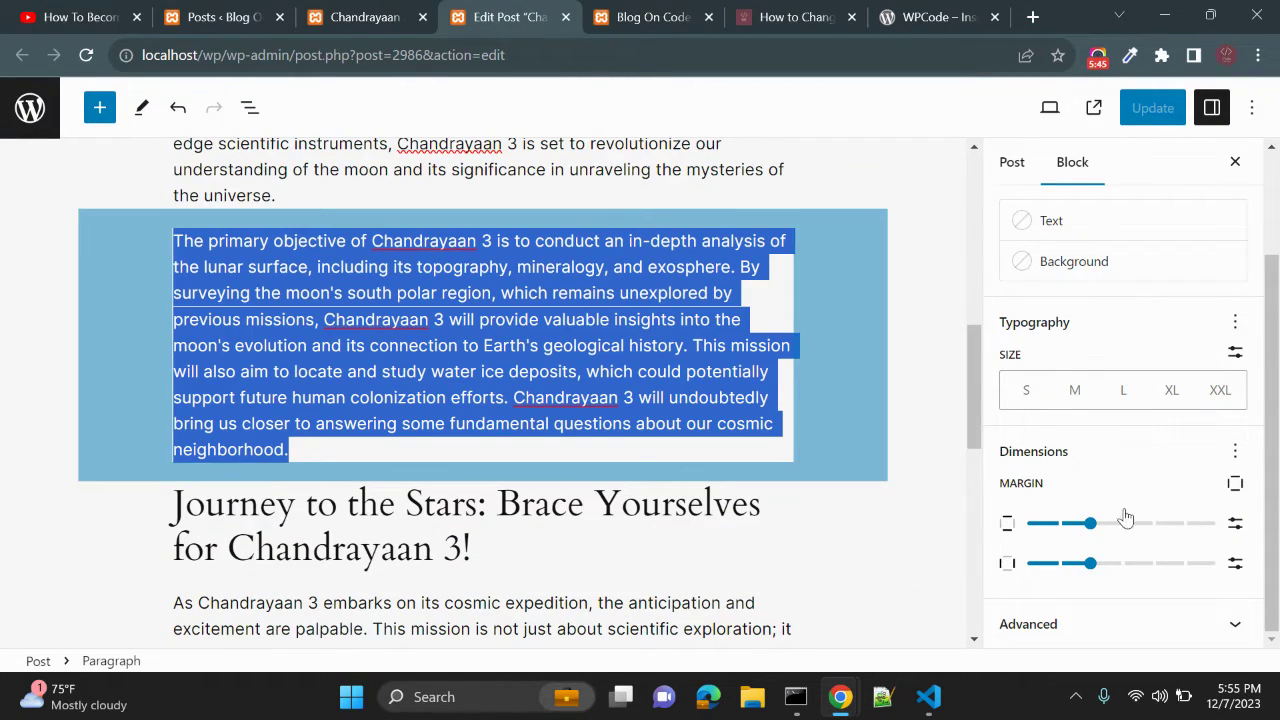
left_click_drag(1091, 523, 1212, 519)
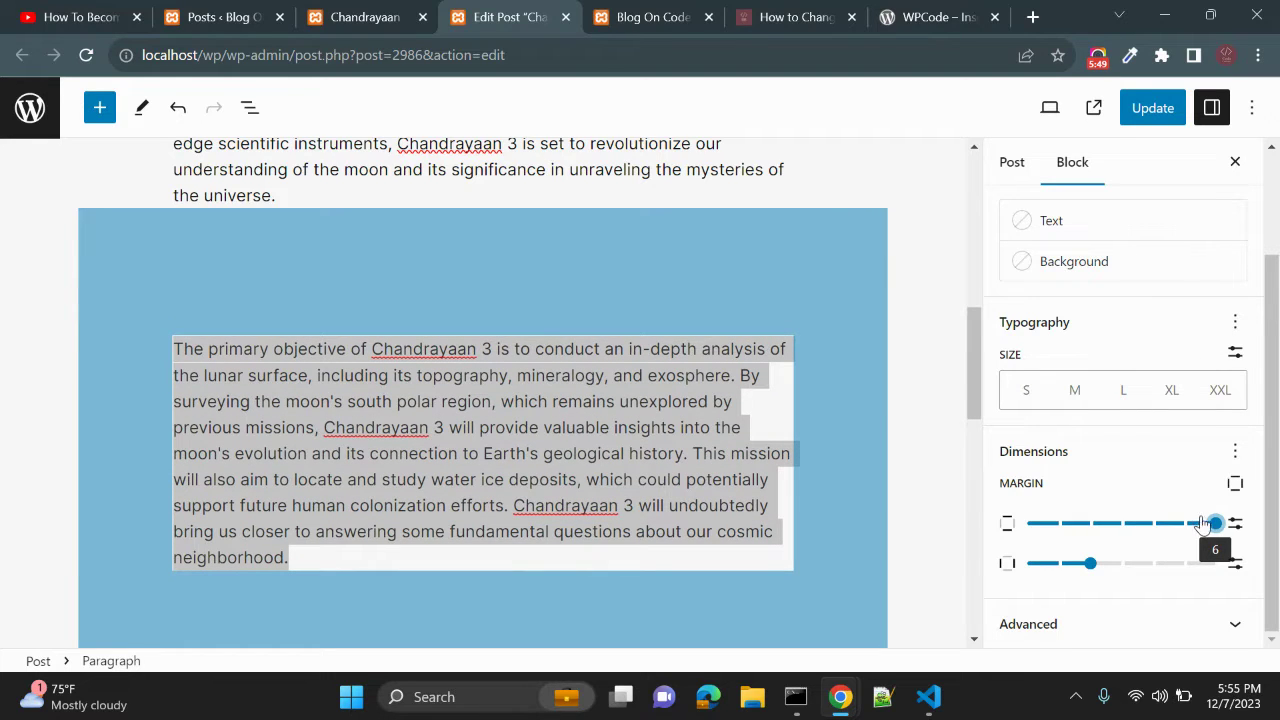
Step: Set the "The primary objective" paragraph's horizontal margin to 5 and update the post
left_click_drag(1090, 563, 1181, 563)
left_click(1146, 118)
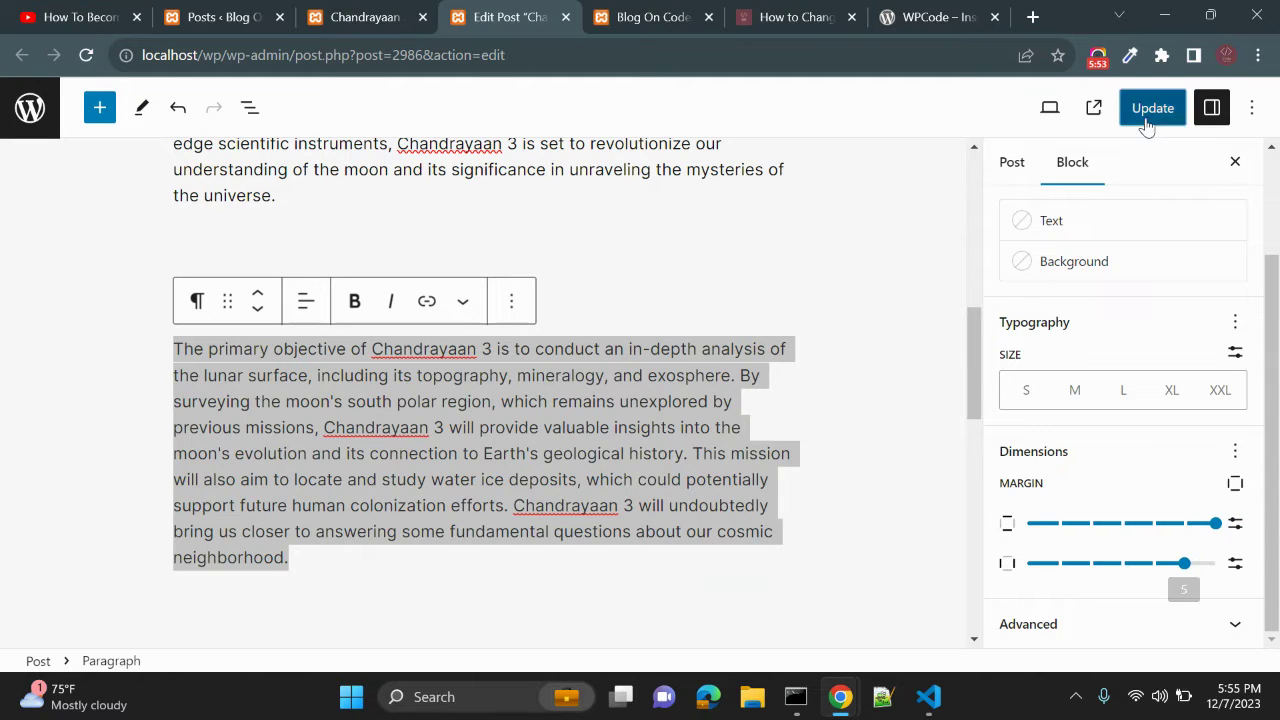
scroll(530, 403, "up", 3)
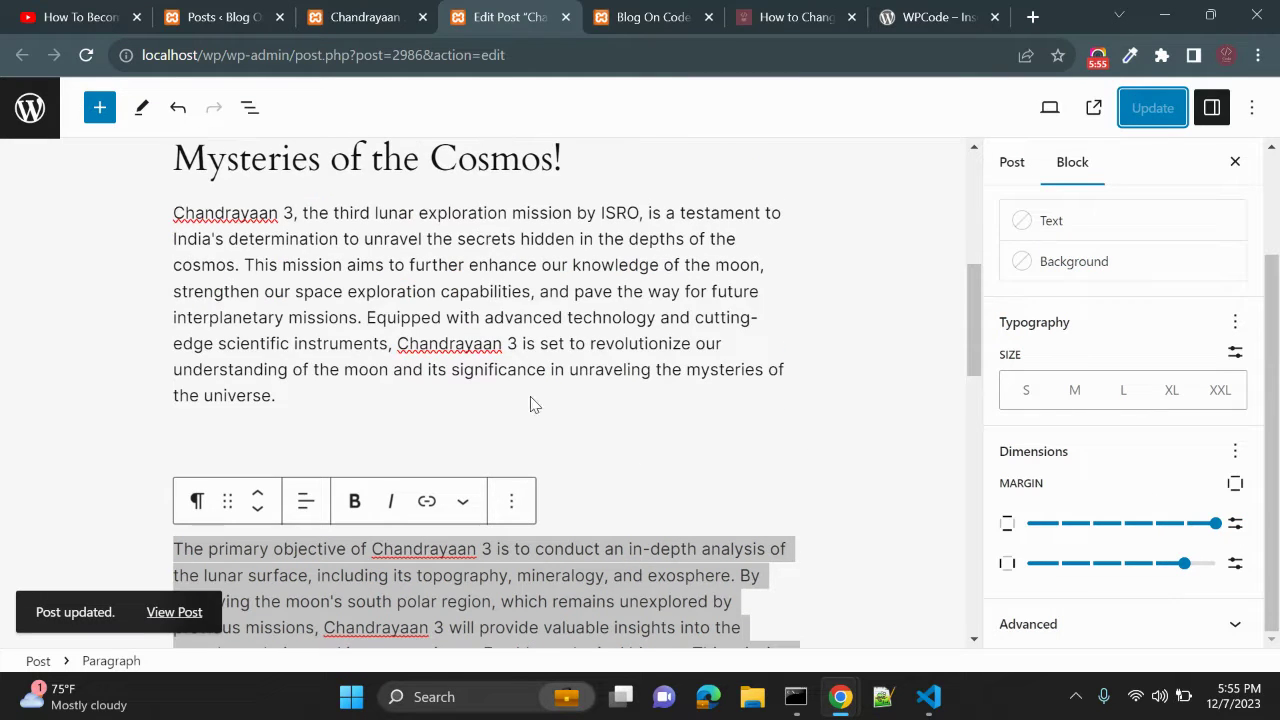
Step: Reload the post's public page, locate the "The primary objective" paragraph and examine the spacing around it
left_click(360, 17)
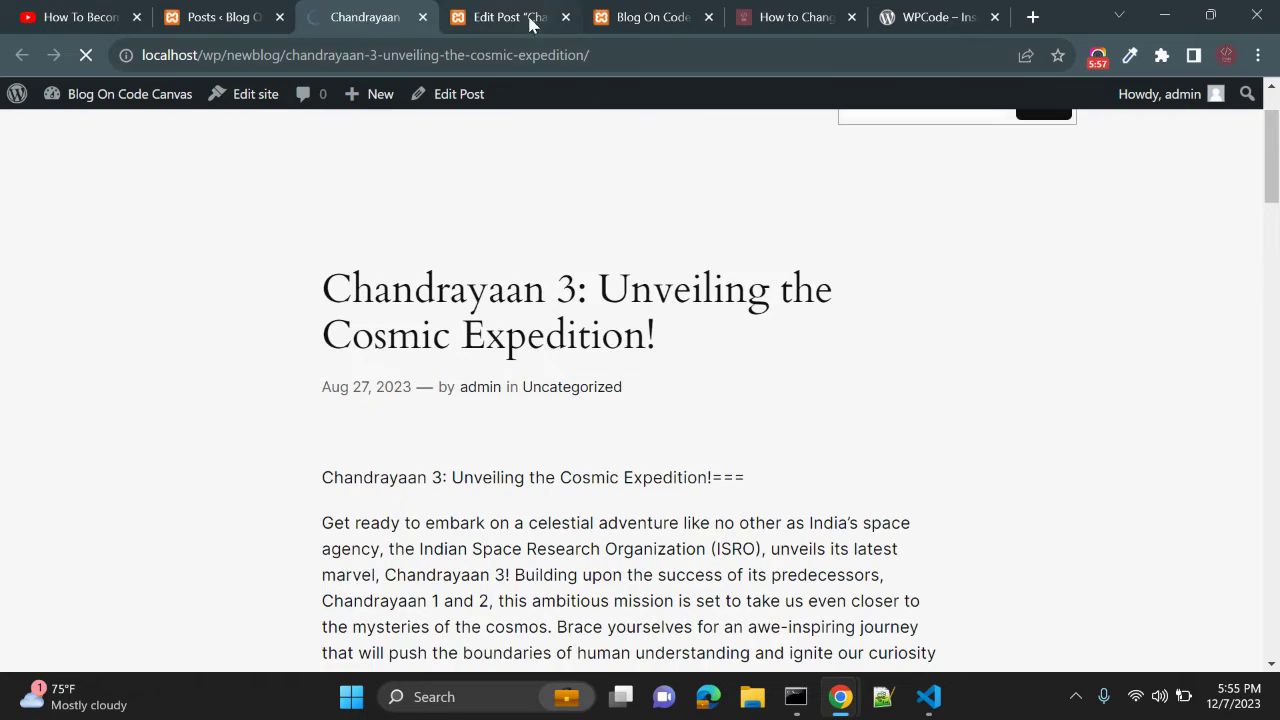
left_click(529, 18)
scroll(409, 412, "down", 1)
left_click(274, 381)
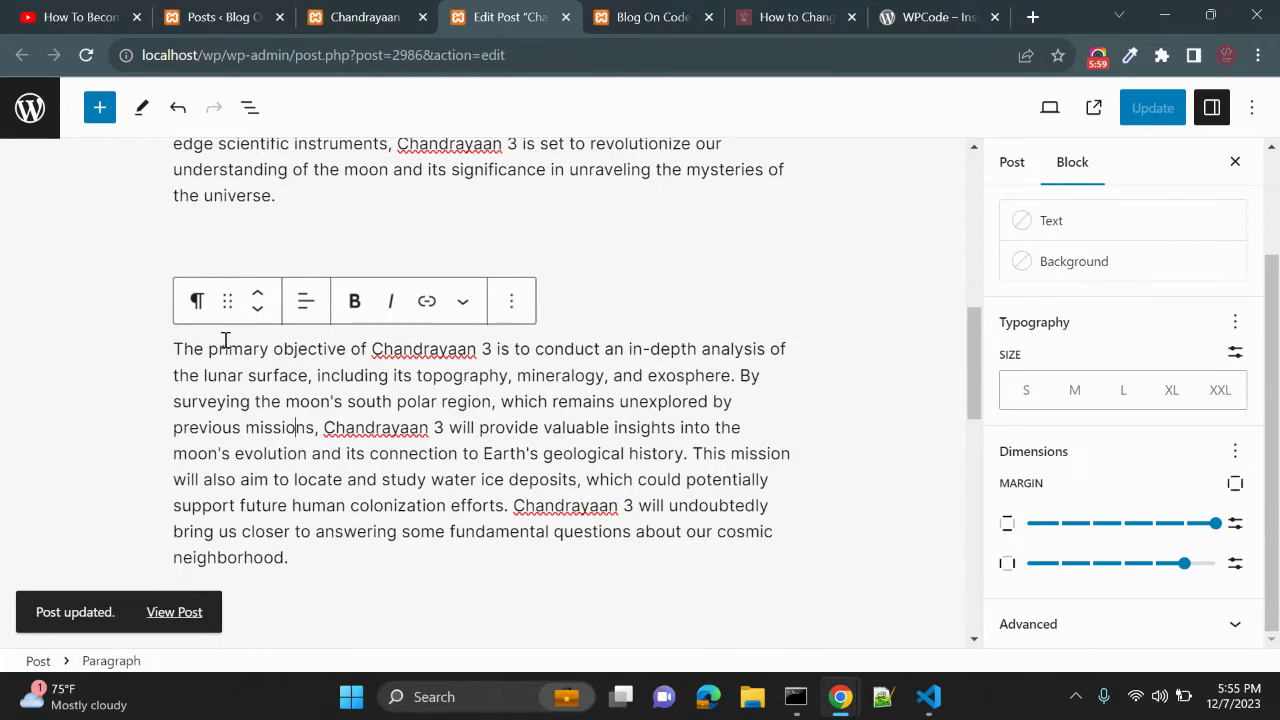
left_click_drag(175, 349, 350, 352)
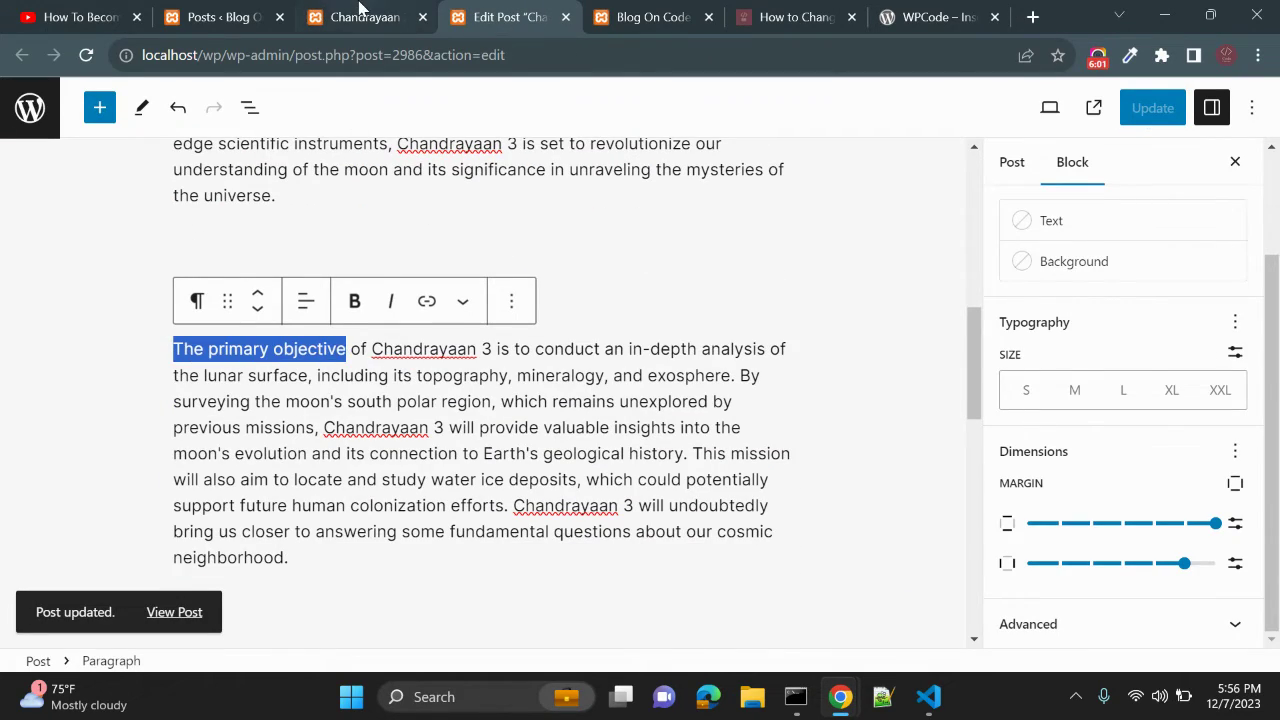
left_click(360, 17)
scroll(519, 532, "down", 2)
scroll(519, 532, "down", 5)
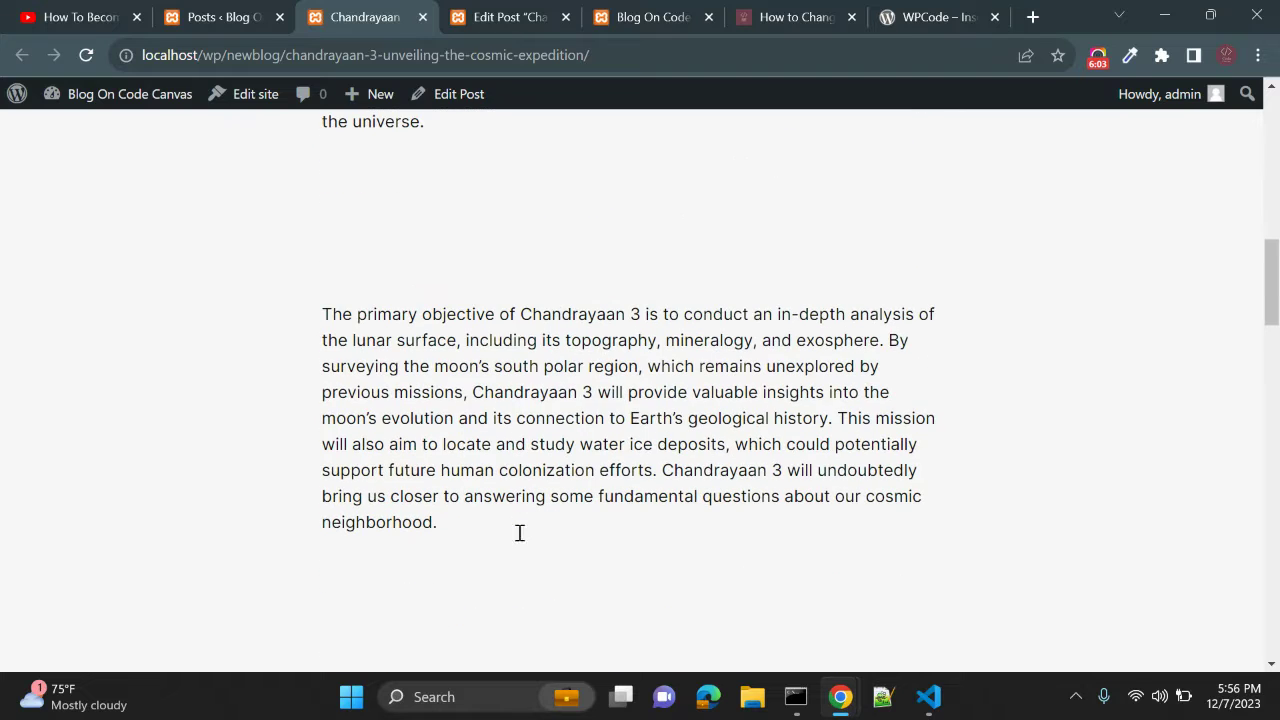
left_click_drag(323, 311, 447, 536)
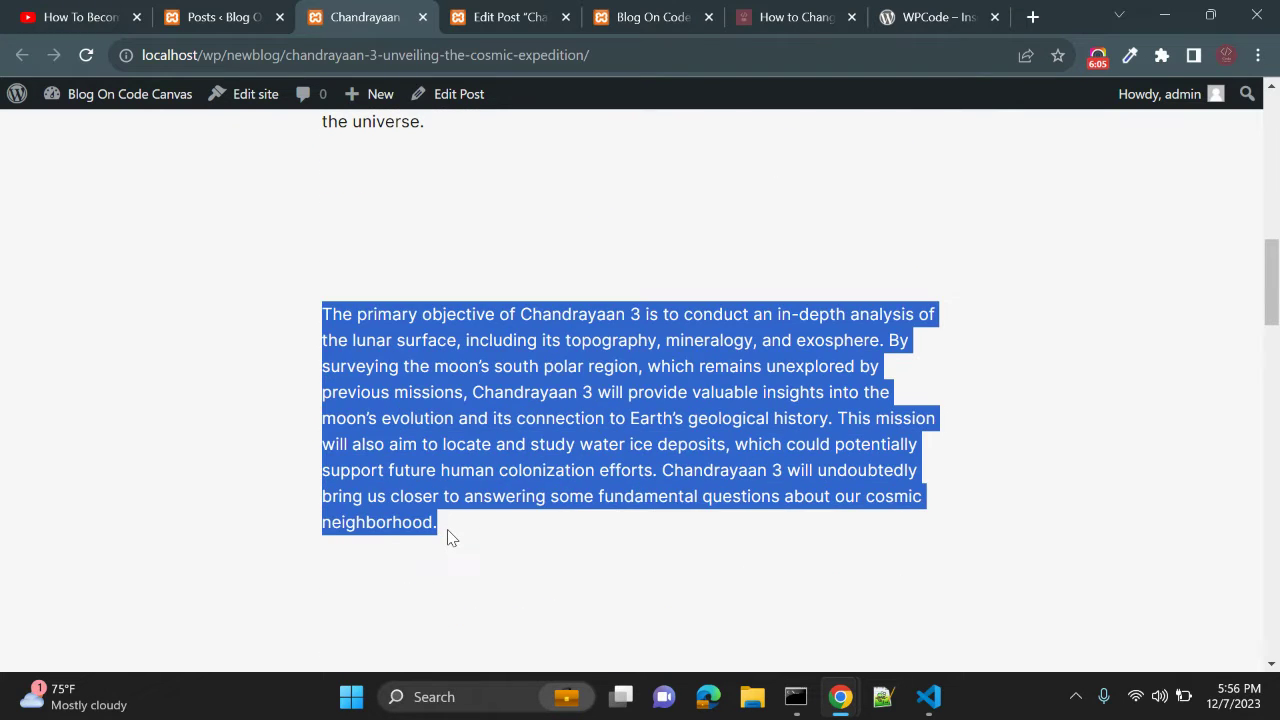
left_click(447, 537)
scroll(393, 526, "down", 1)
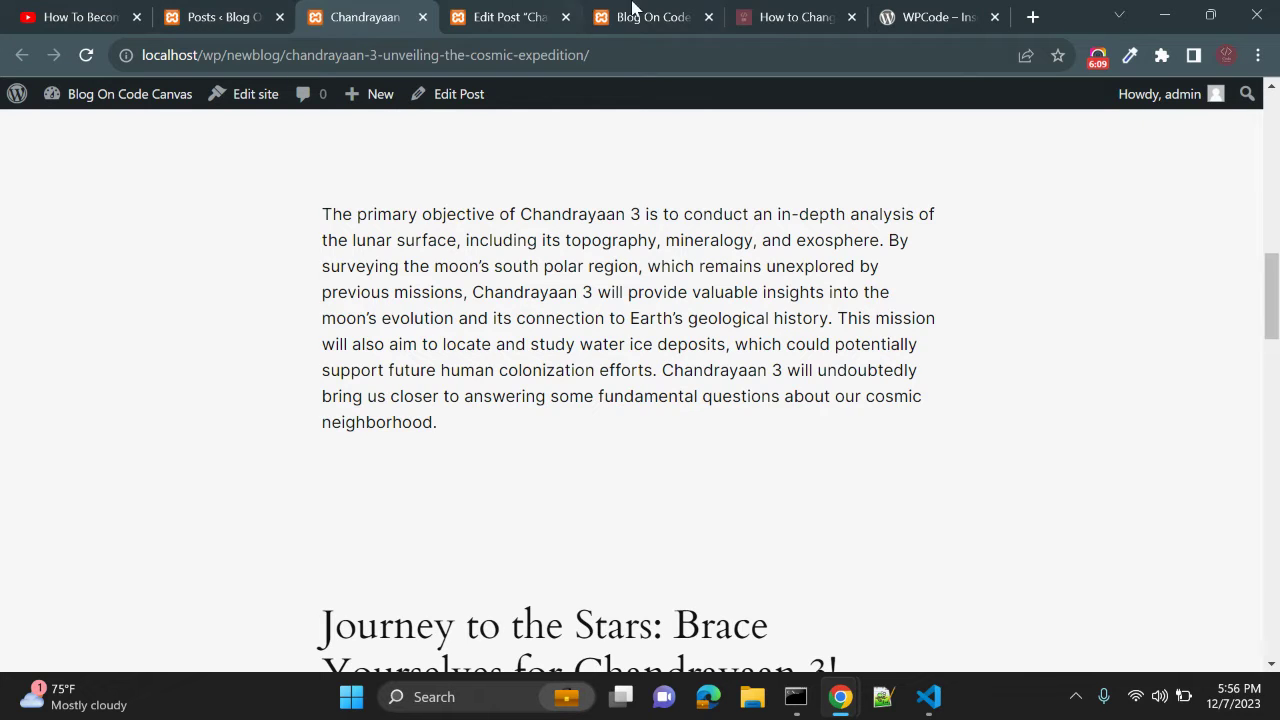
Step: Review the "Using Custom CSS in WordPress Theme" entry on the "How to Change Margins in WordPress" page
left_click(686, 12)
left_click(787, 12)
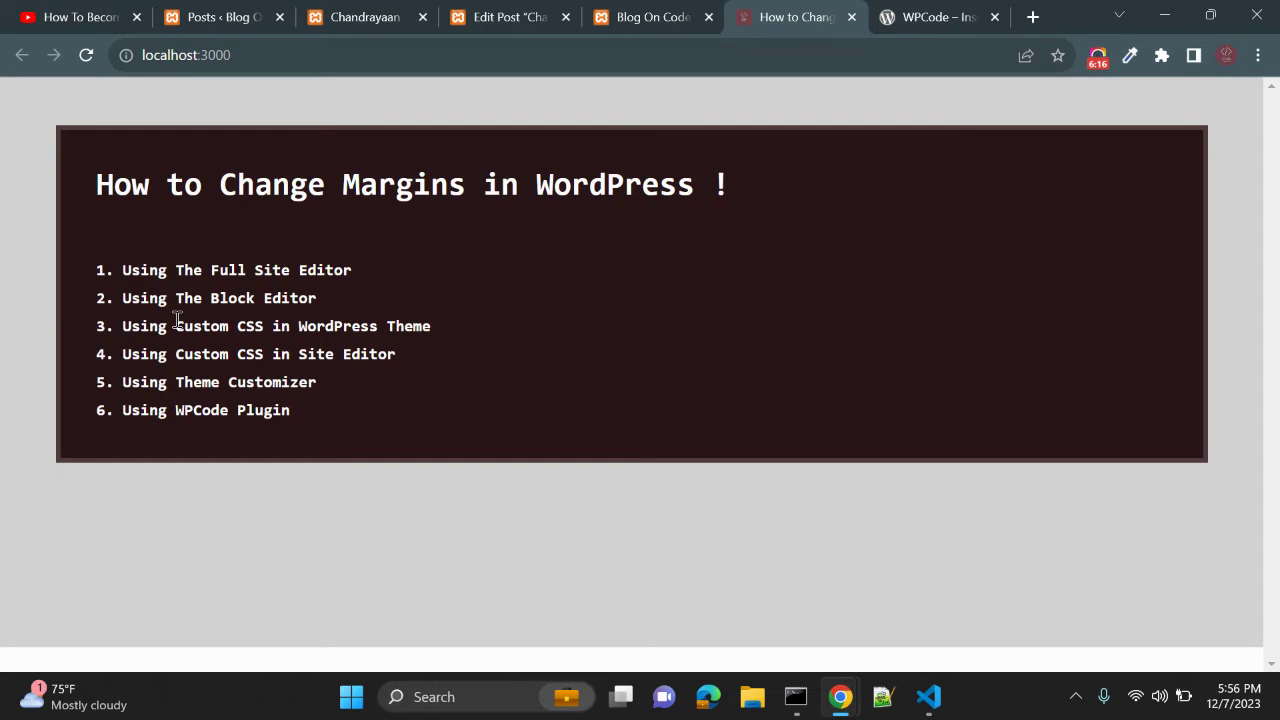
left_click_drag(176, 324, 421, 325)
left_click(442, 357)
Step: Return to the WordPress dashboard and open the list of installed themes
left_click(342, 14)
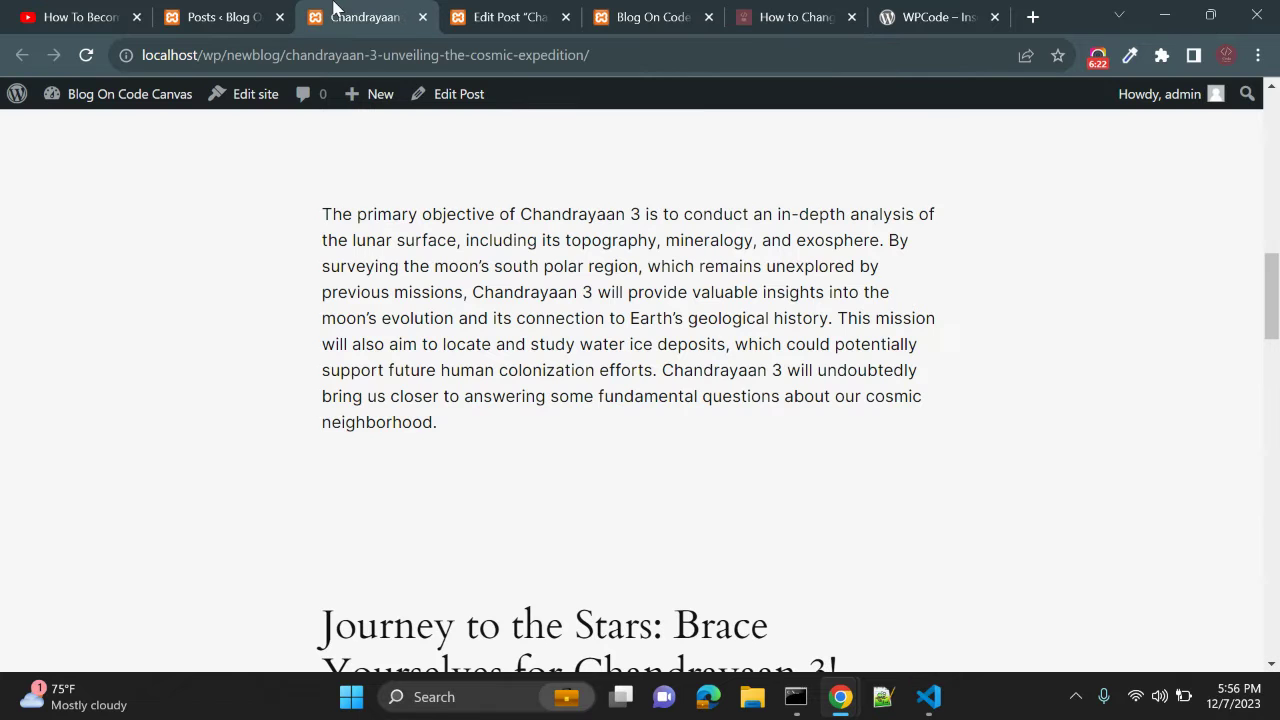
left_click(240, 14)
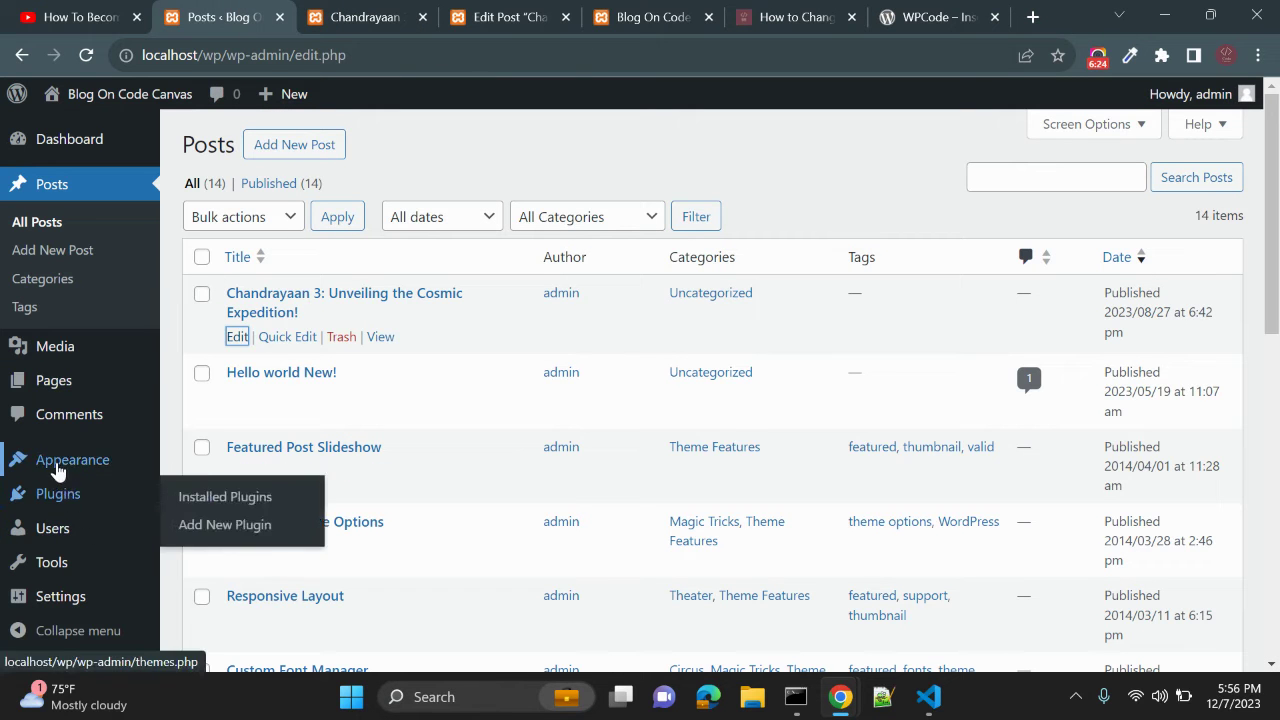
left_click(21, 465)
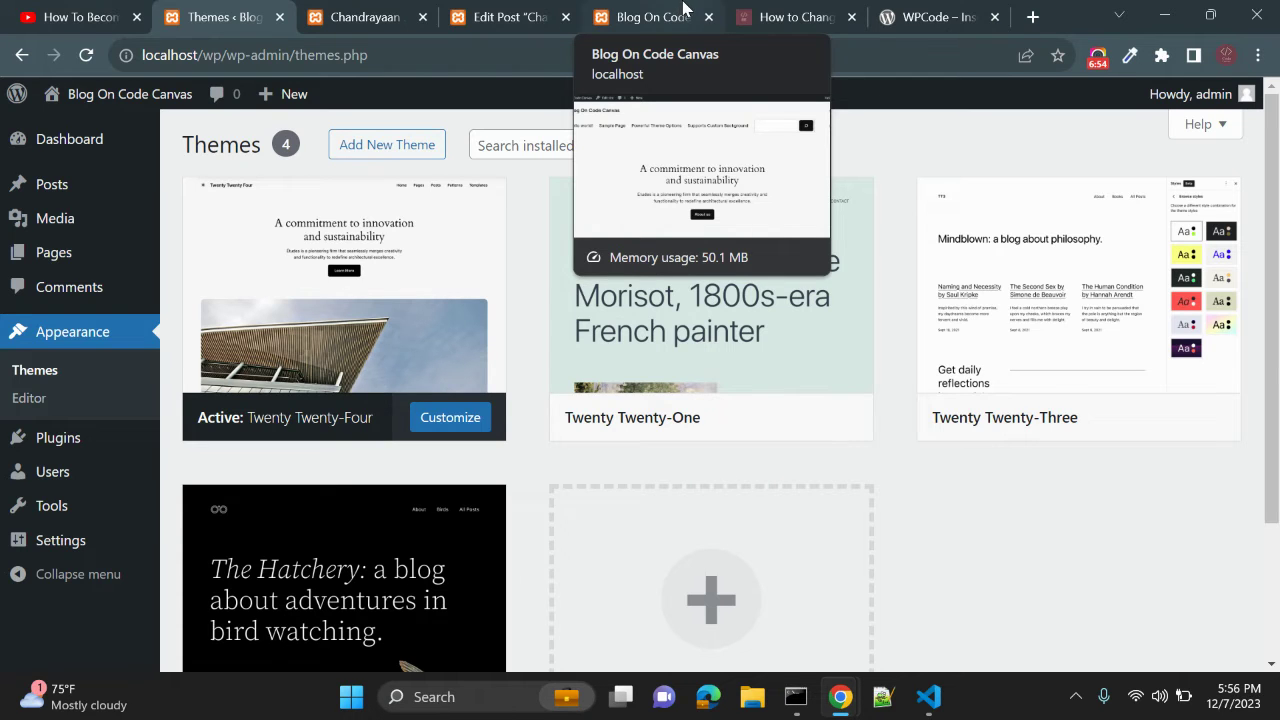
Step: Go over the custom CSS entries for the WordPress theme and the site editor in the list of margin methods
left_click(800, 12)
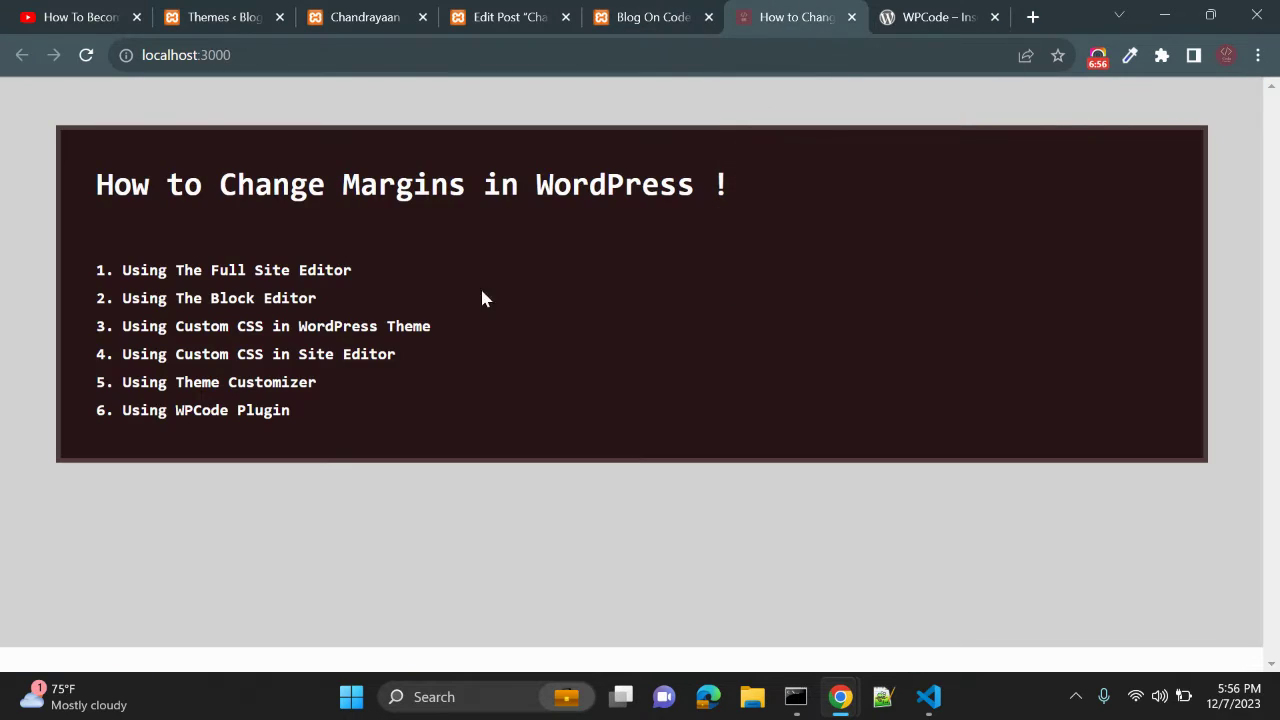
left_click_drag(238, 326, 432, 325)
left_click(420, 350)
left_click_drag(175, 354, 400, 375)
left_click(398, 376)
left_click_drag(300, 354, 335, 356)
left_click(366, 364)
Step: Close the browser tabs holding the Chandrayaan 3 post's editor and its public page
left_click(236, 12)
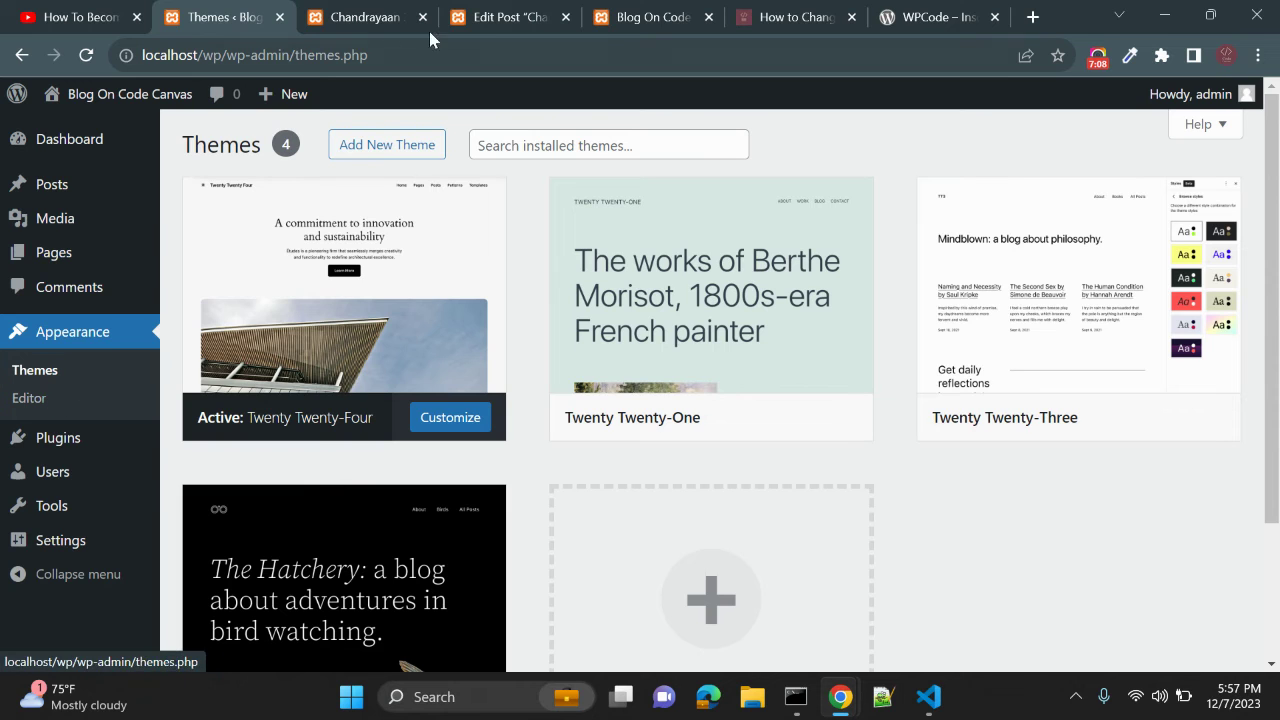
left_click(771, 20)
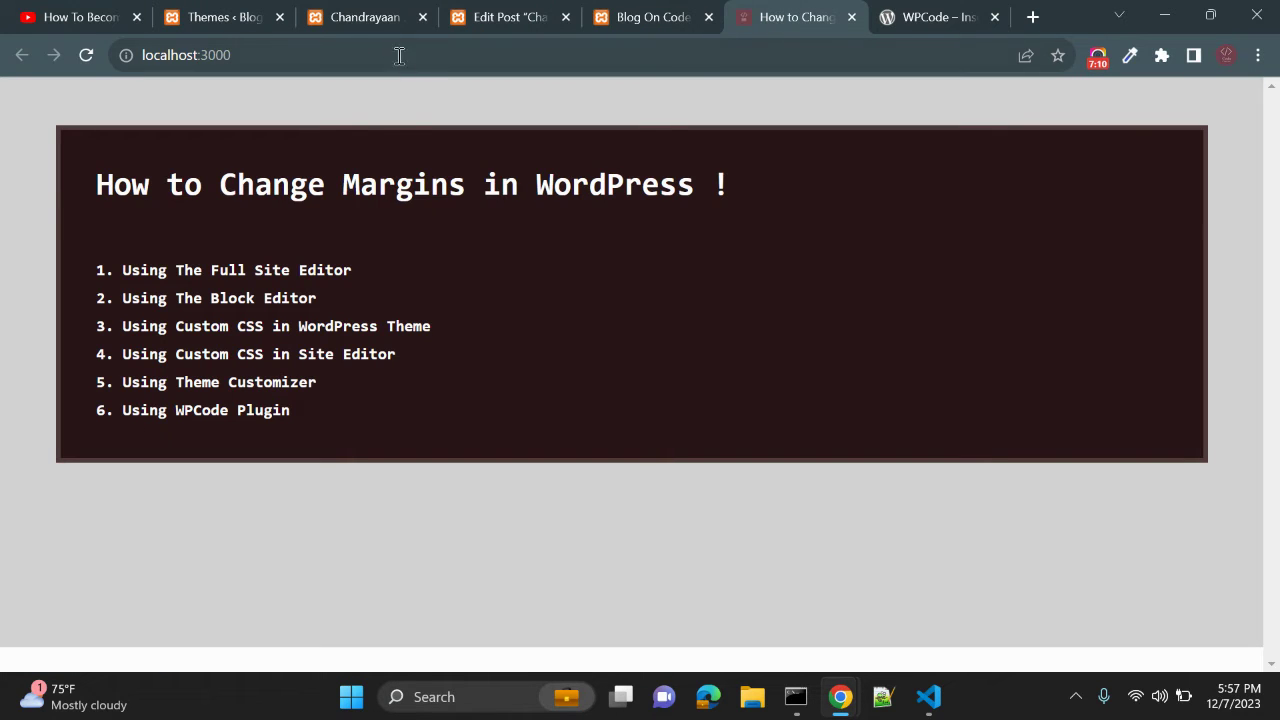
left_click(371, 15)
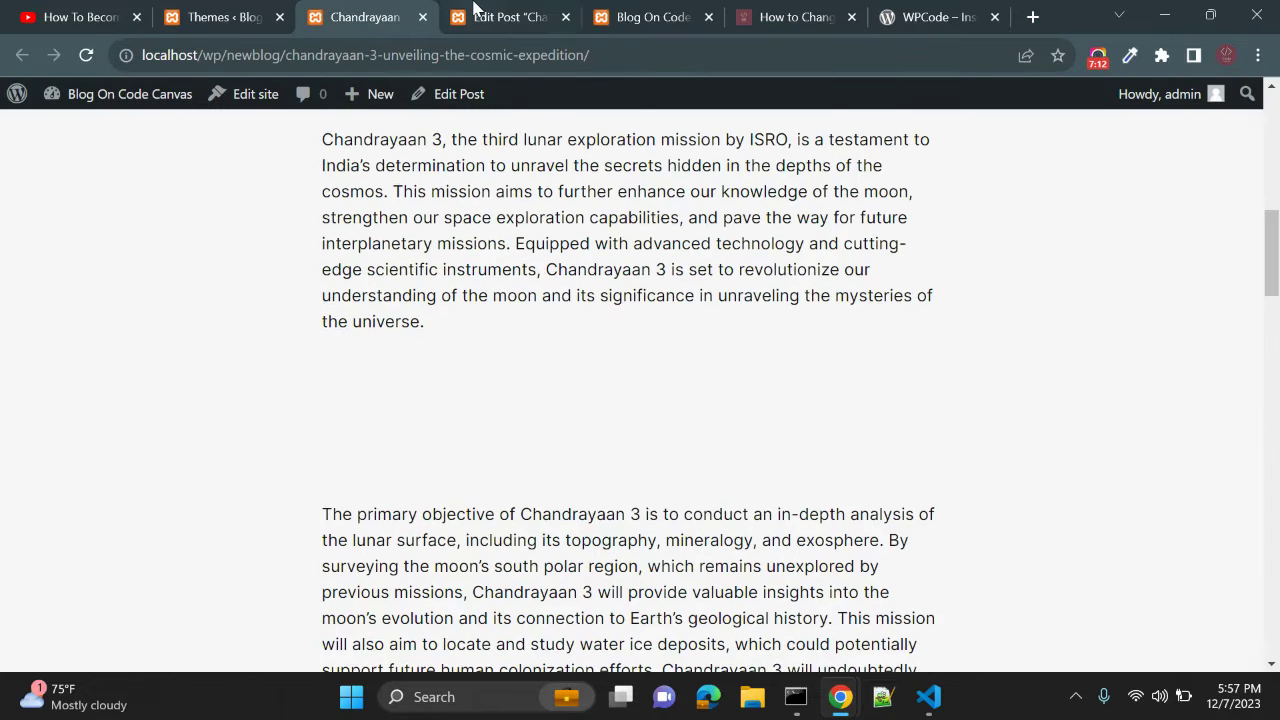
left_click(475, 8)
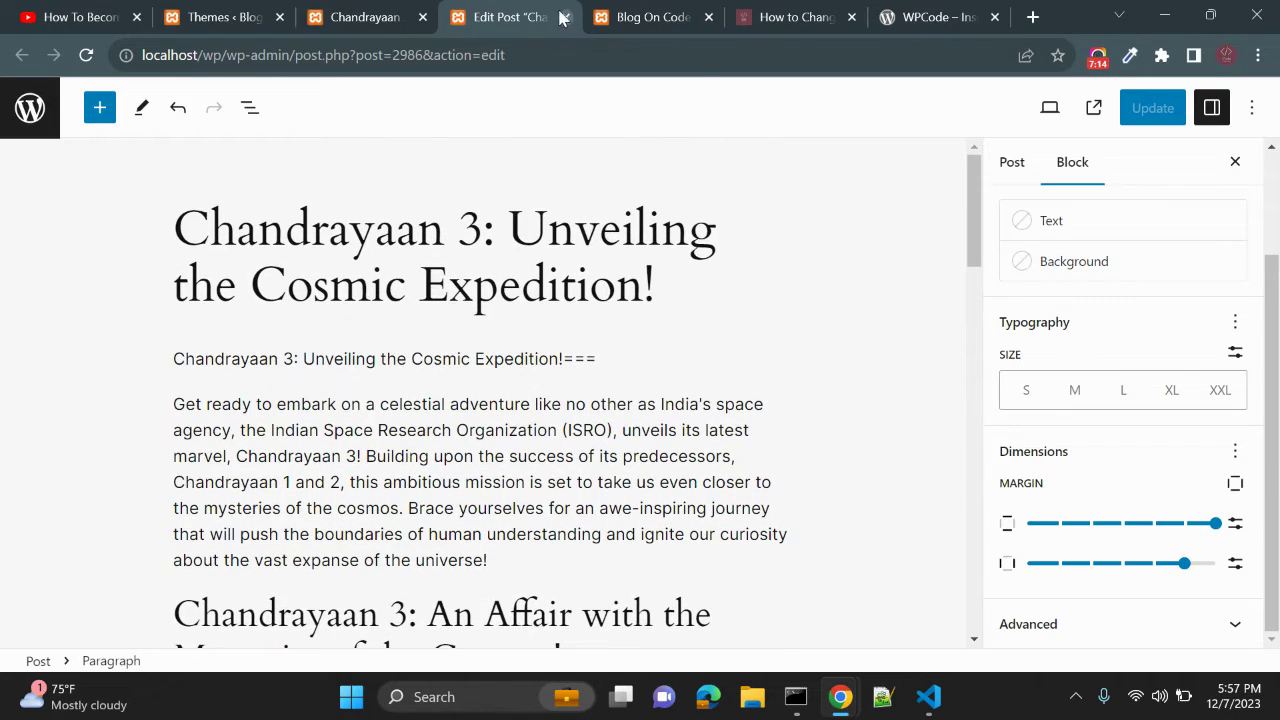
left_click(563, 18)
left_click(410, 12)
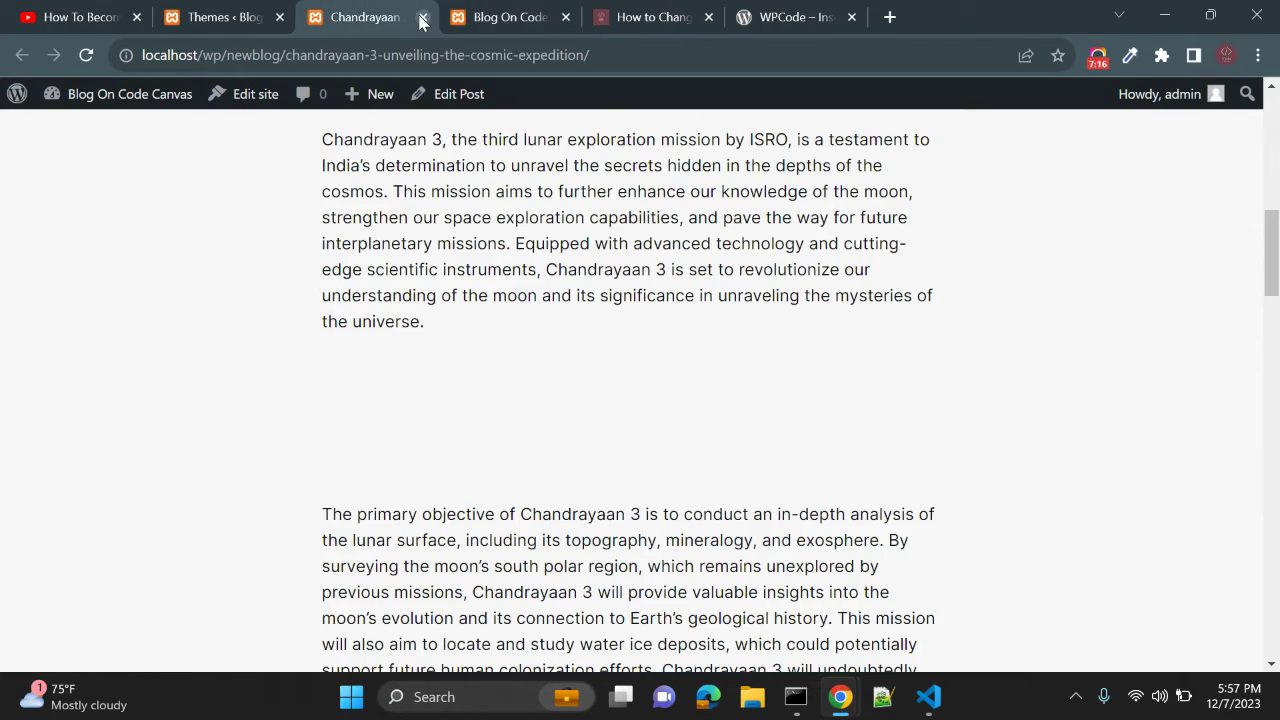
left_click(422, 20)
Step: Open the site editor from the Themes page, look through the home page preview and show the theme's styles
left_click(266, 12)
scroll(400, 300, "down", 1)
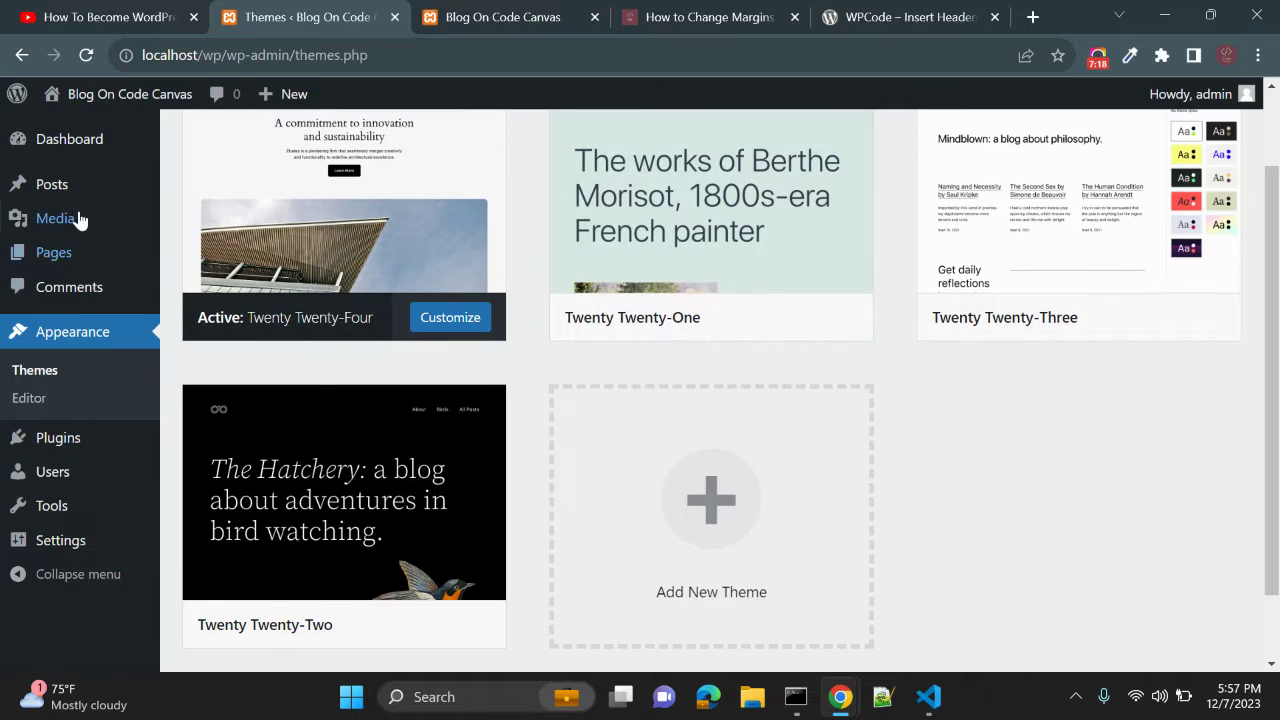
left_click(74, 394)
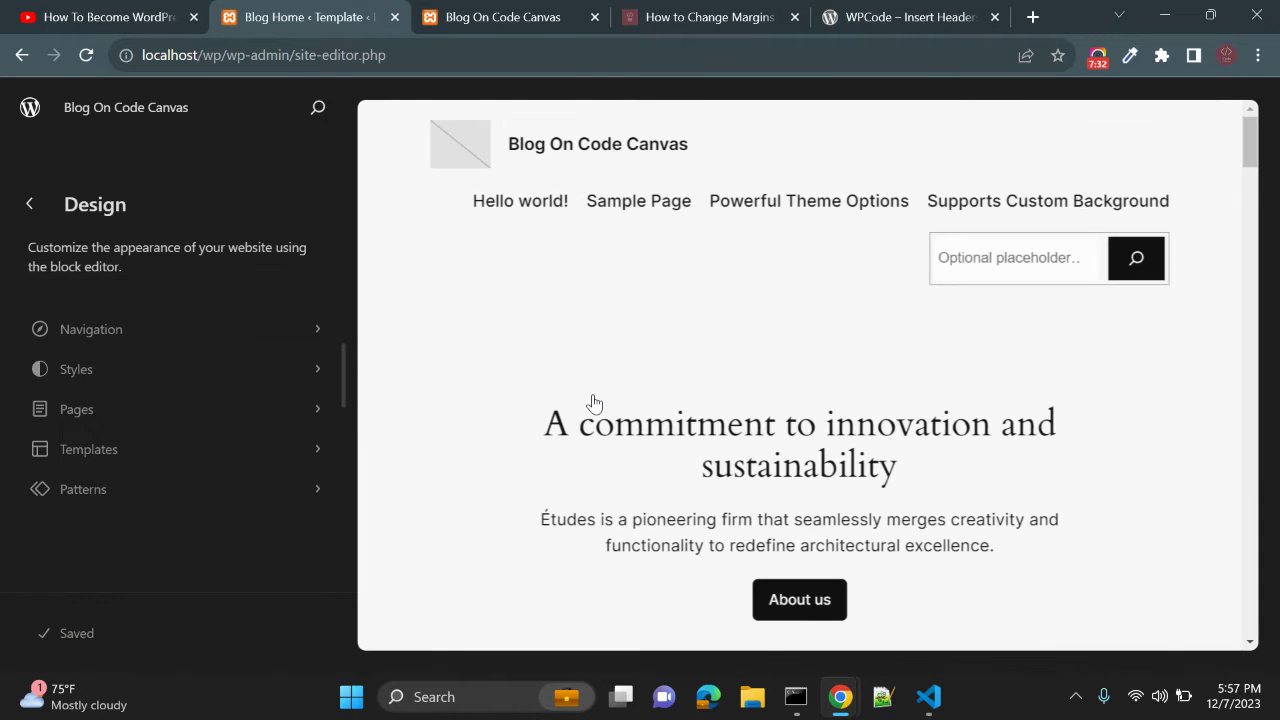
scroll(593, 403, "down", 3)
scroll(593, 403, "down", 9)
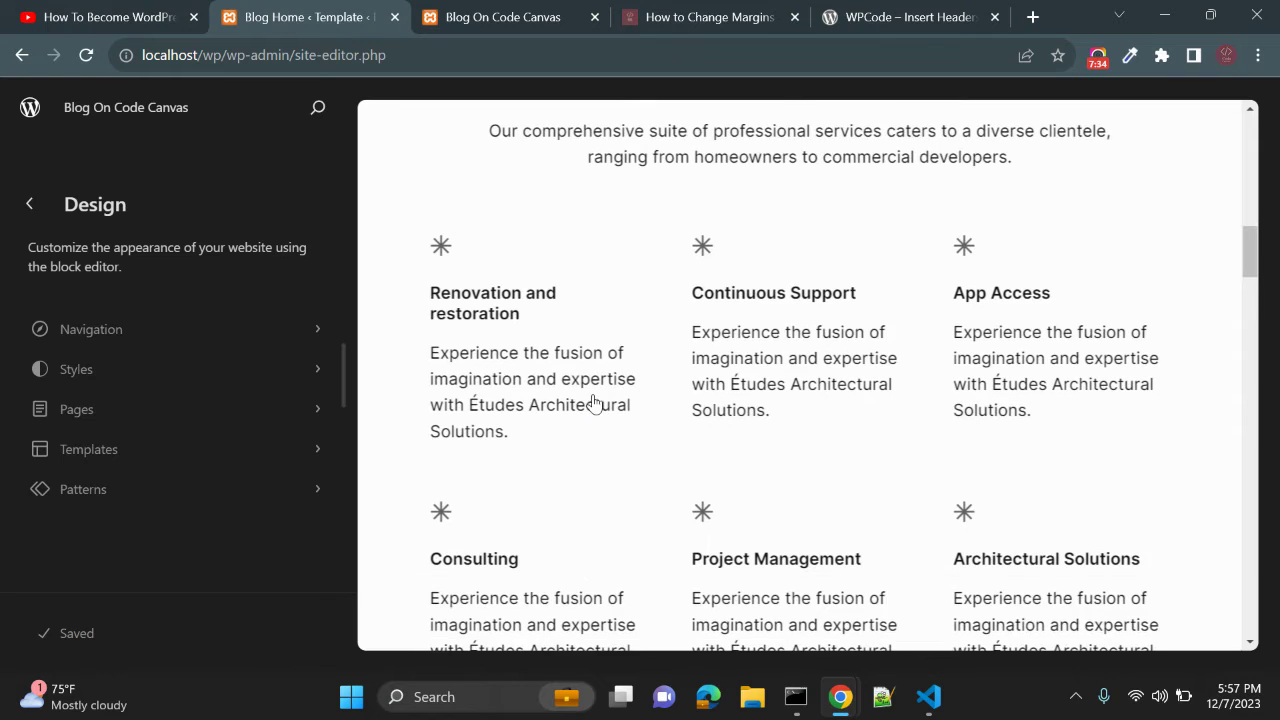
left_click(137, 369)
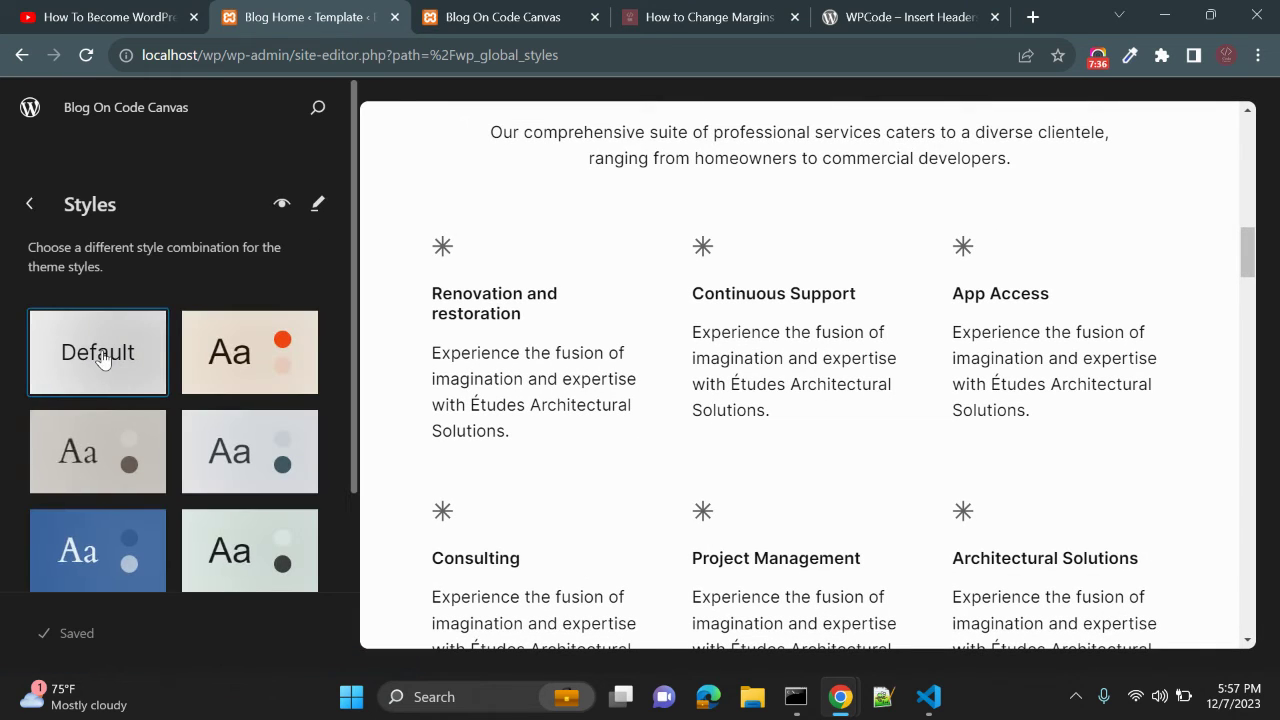
Step: Preview the Ember and Ice style variations on the home page and return to the Default style
scroll(128, 425, "down", 2)
scroll(125, 420, "up", 3)
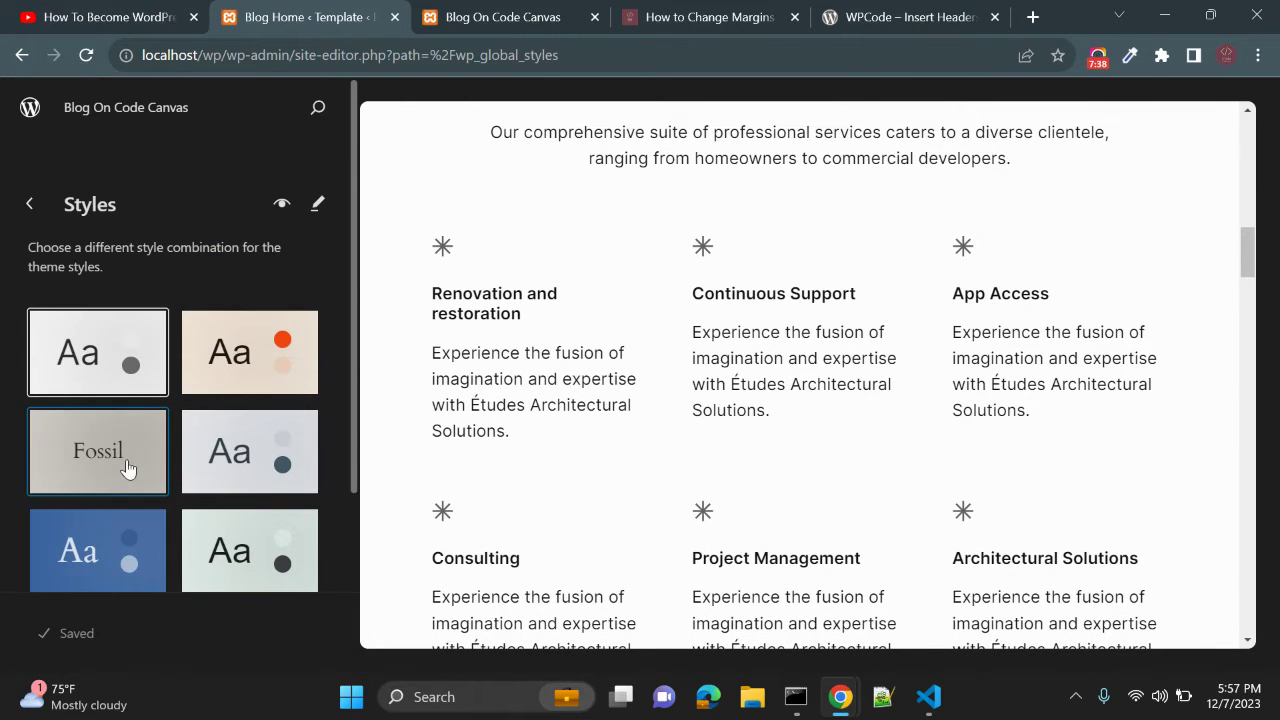
left_click(272, 352)
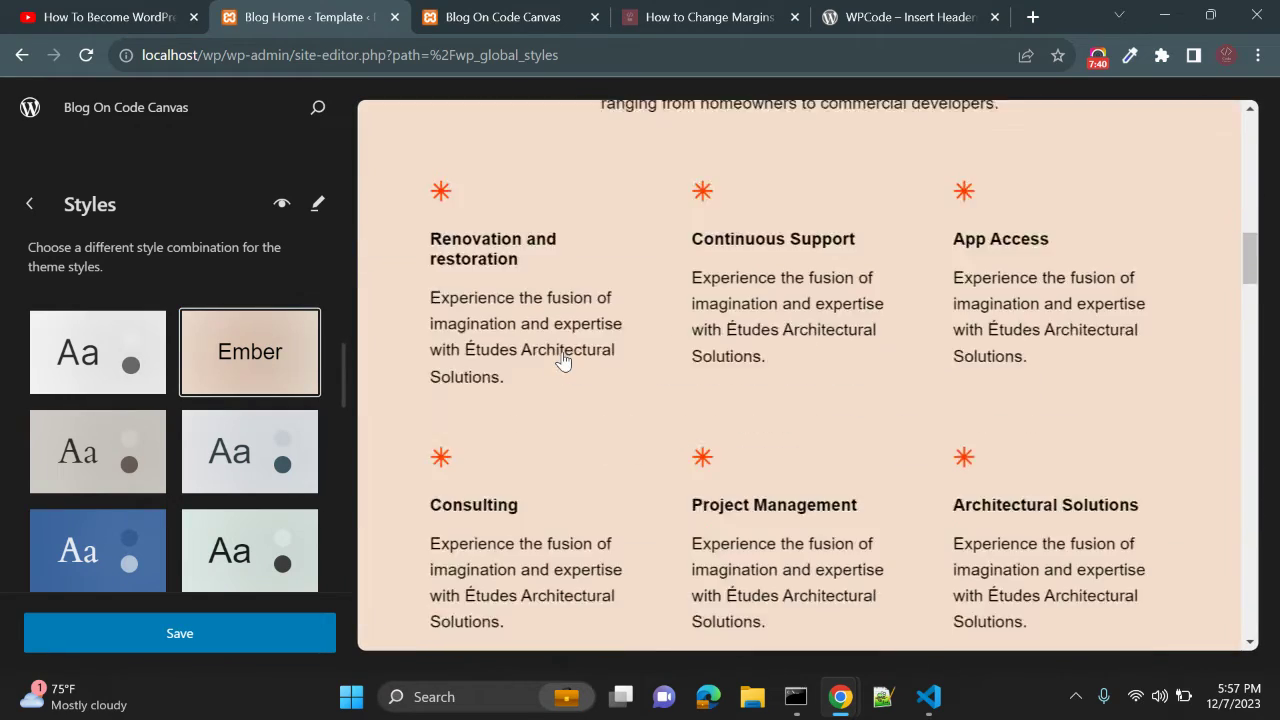
left_click(201, 457)
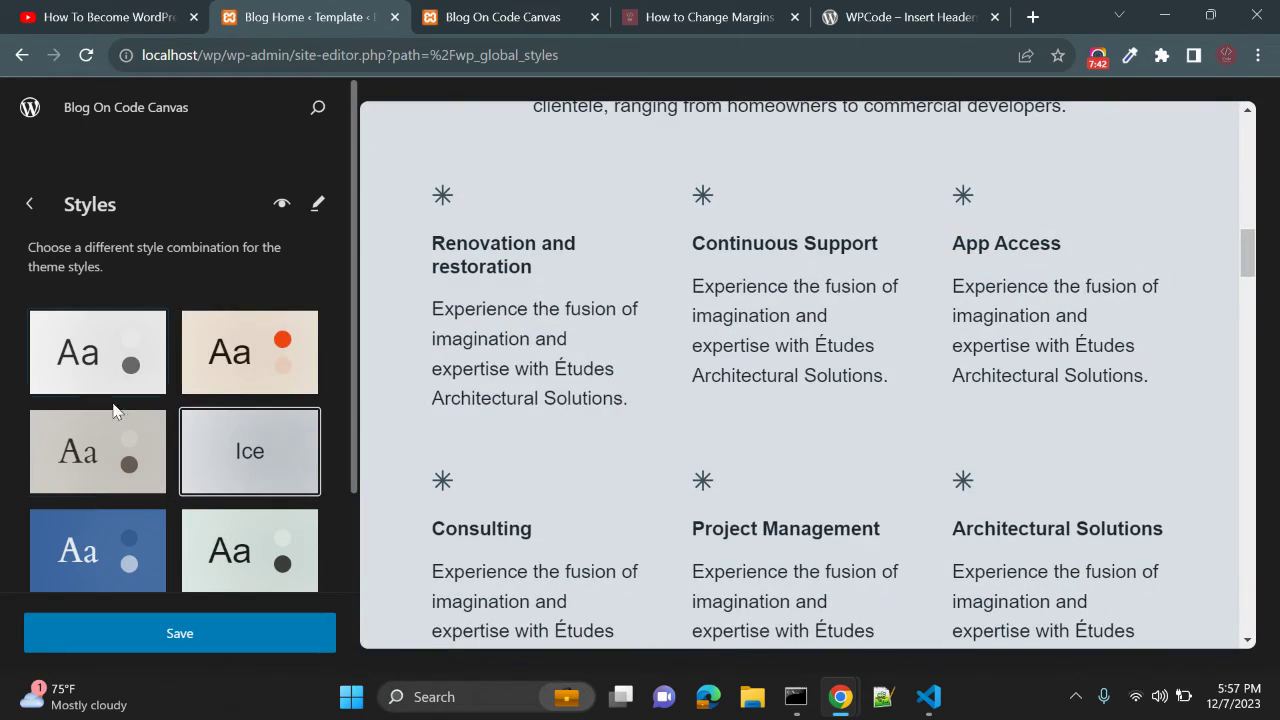
left_click(116, 373)
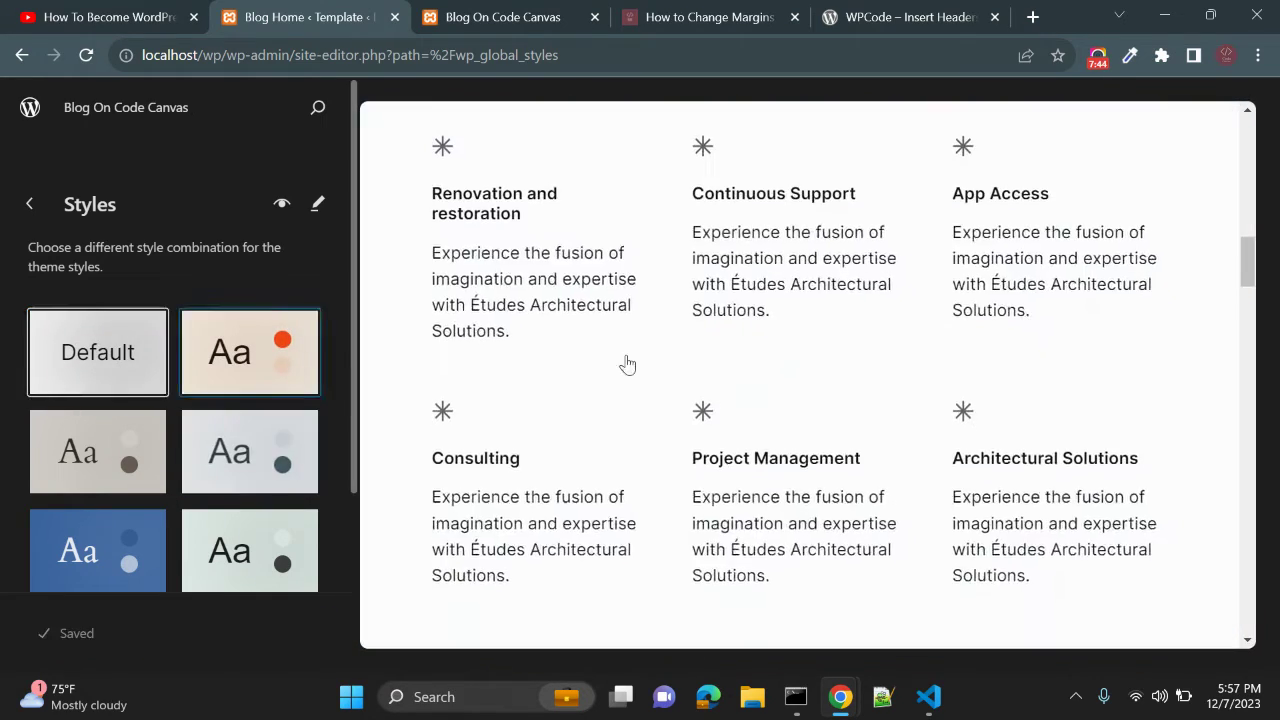
scroll(126, 451, "down", 1)
scroll(126, 449, "up", 1)
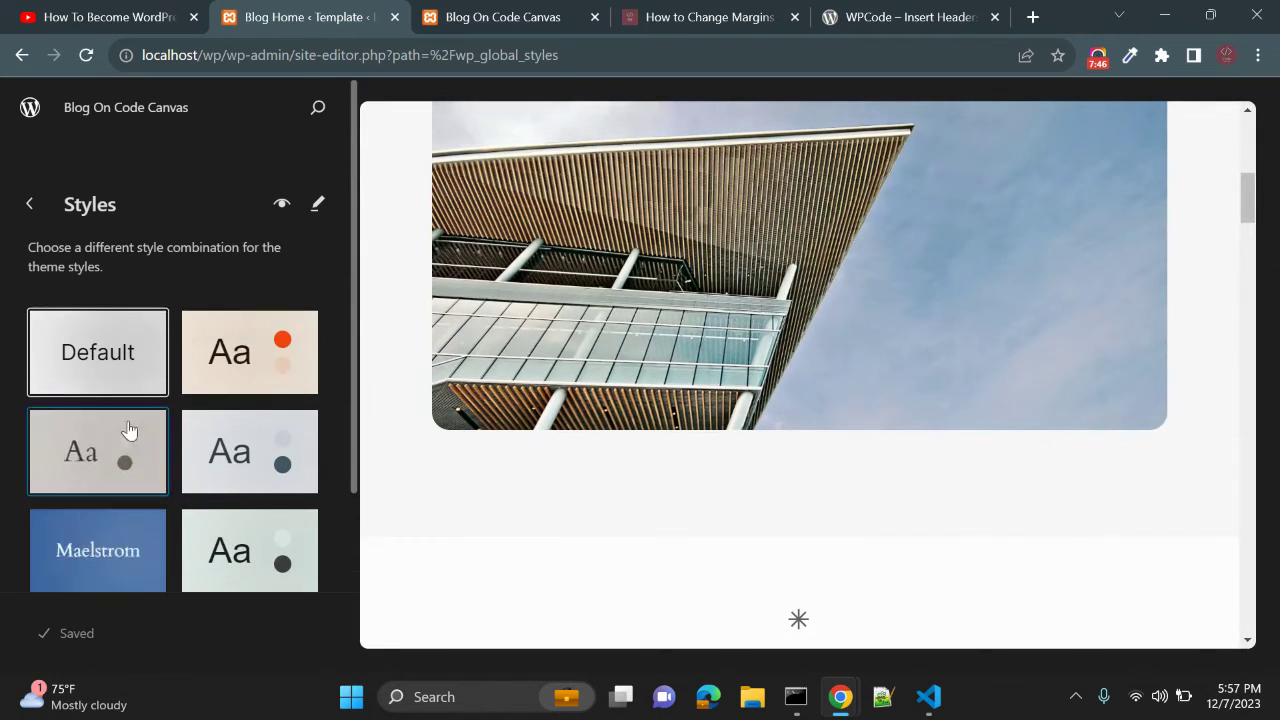
Step: Start editing the site's styles and open the Additional CSS field for entry
left_click(318, 207)
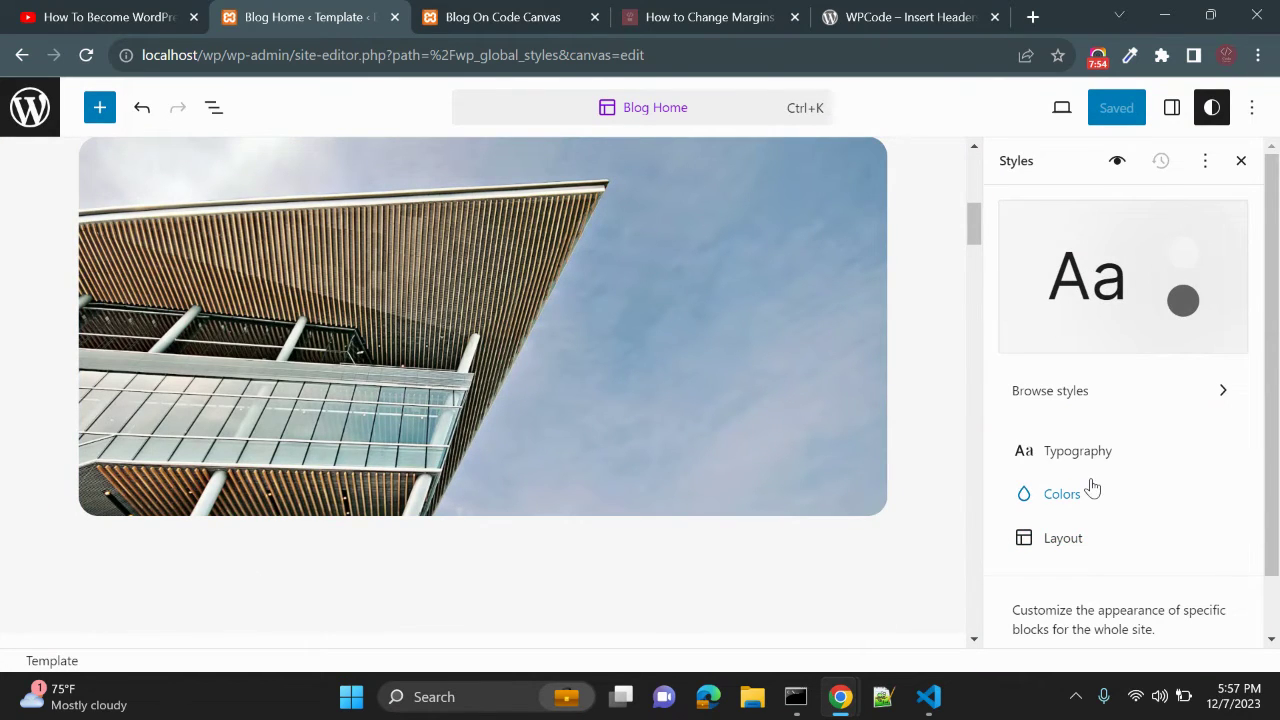
left_click(1205, 161)
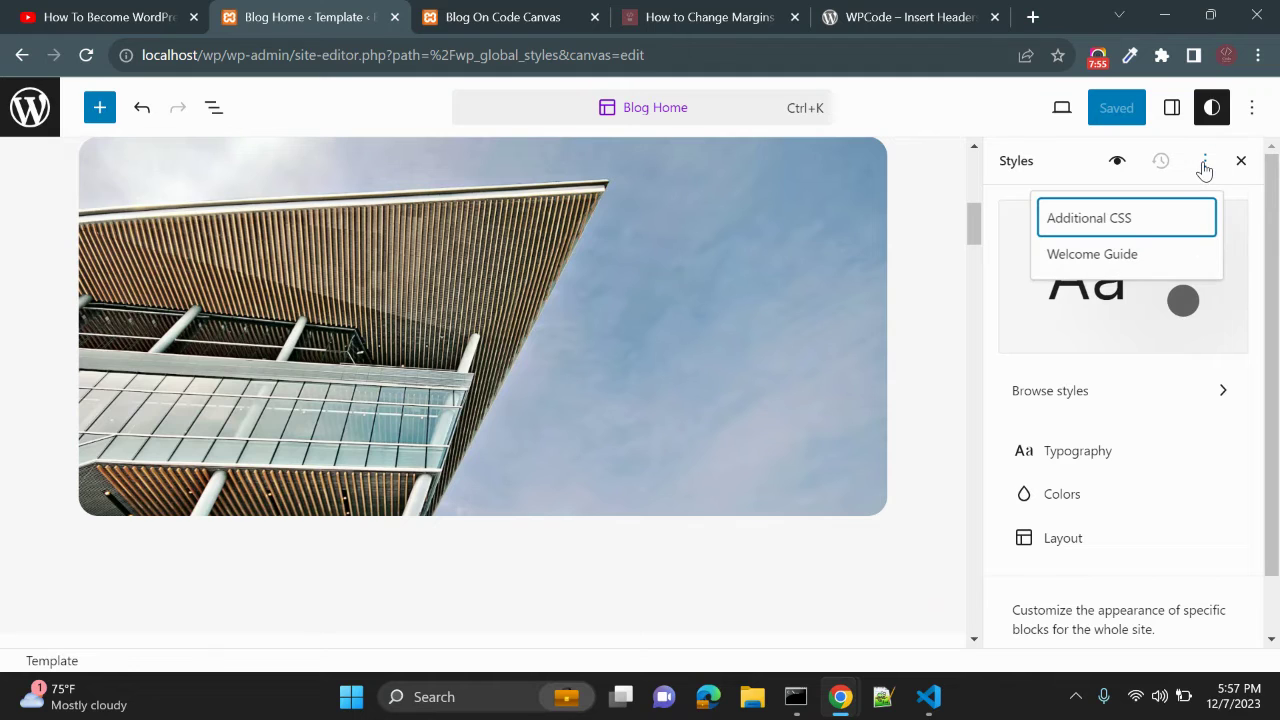
left_click(1127, 222)
left_click(1160, 441)
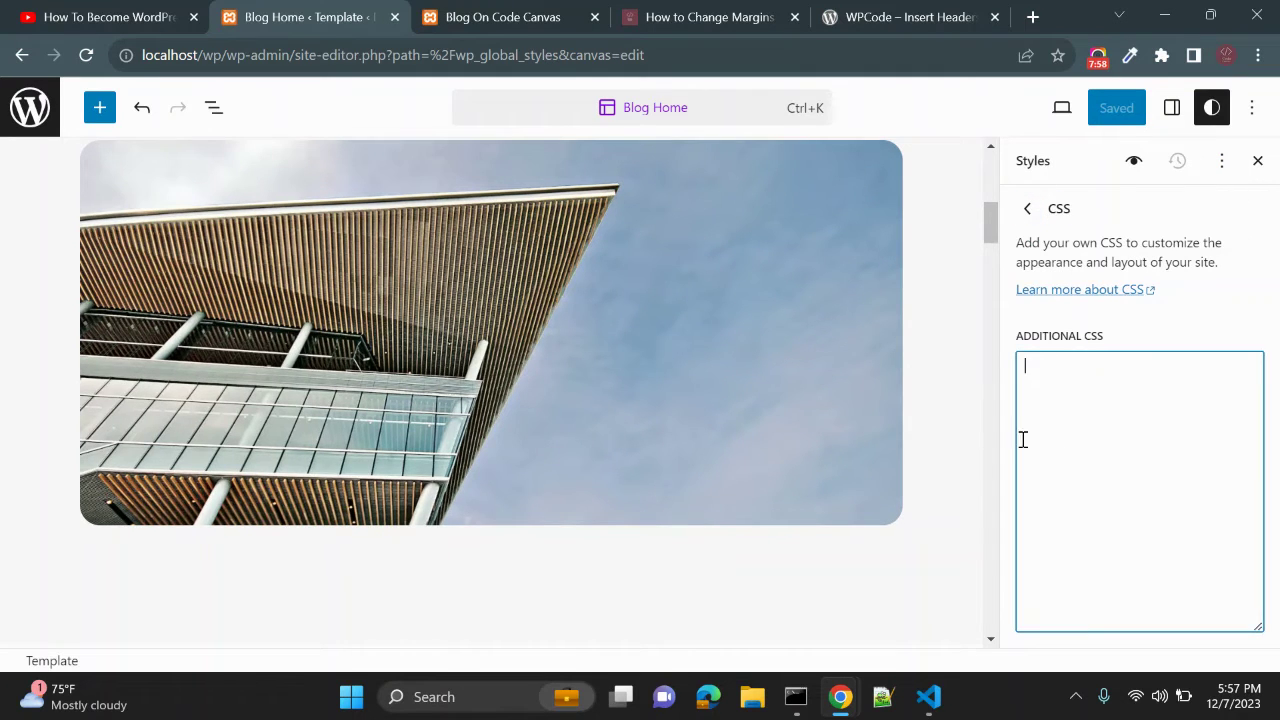
Step: Add a CSS rule giving the body a margin of 50px in Additional CSS and save the custom styles
scroll(874, 437, "up", 5)
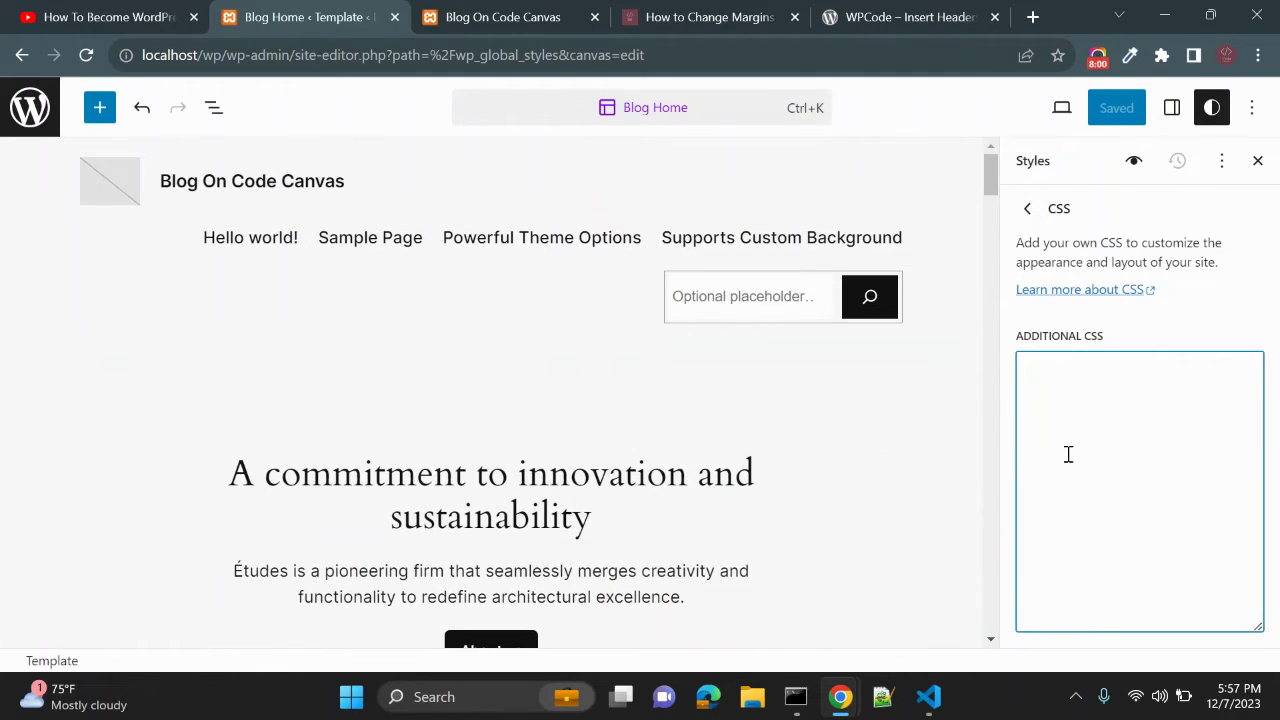
type("body {")
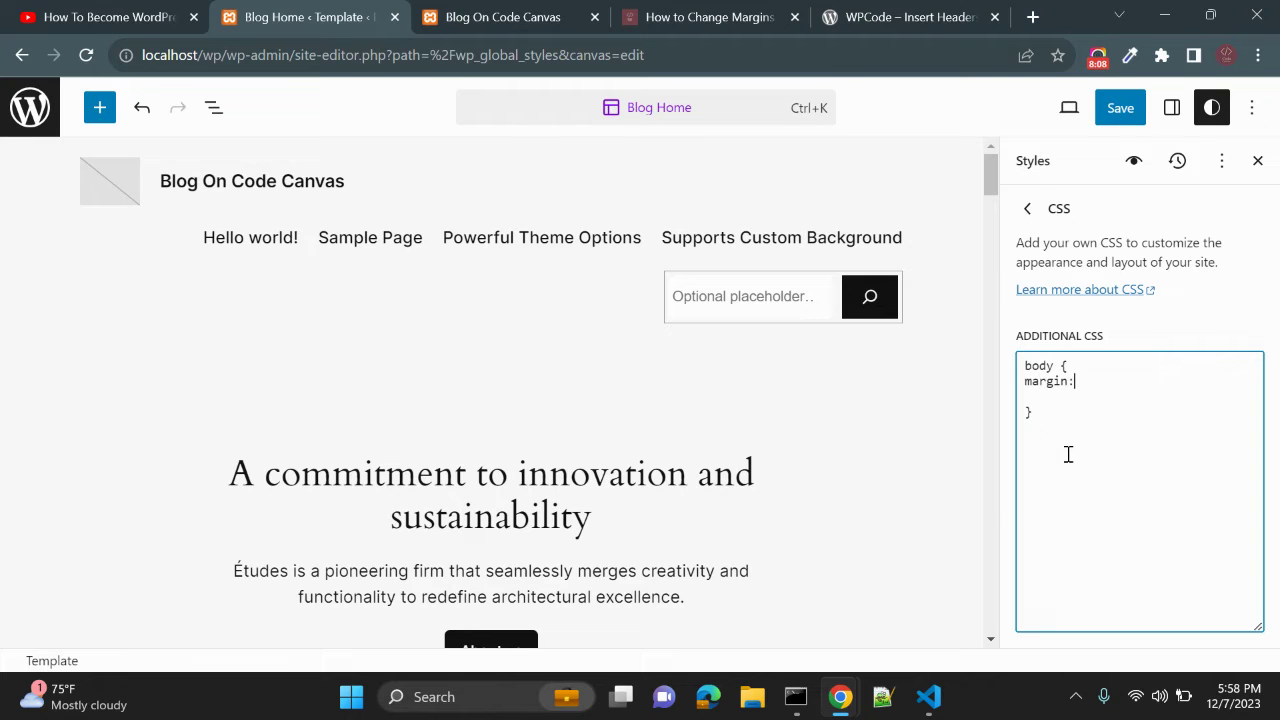
type("x;")
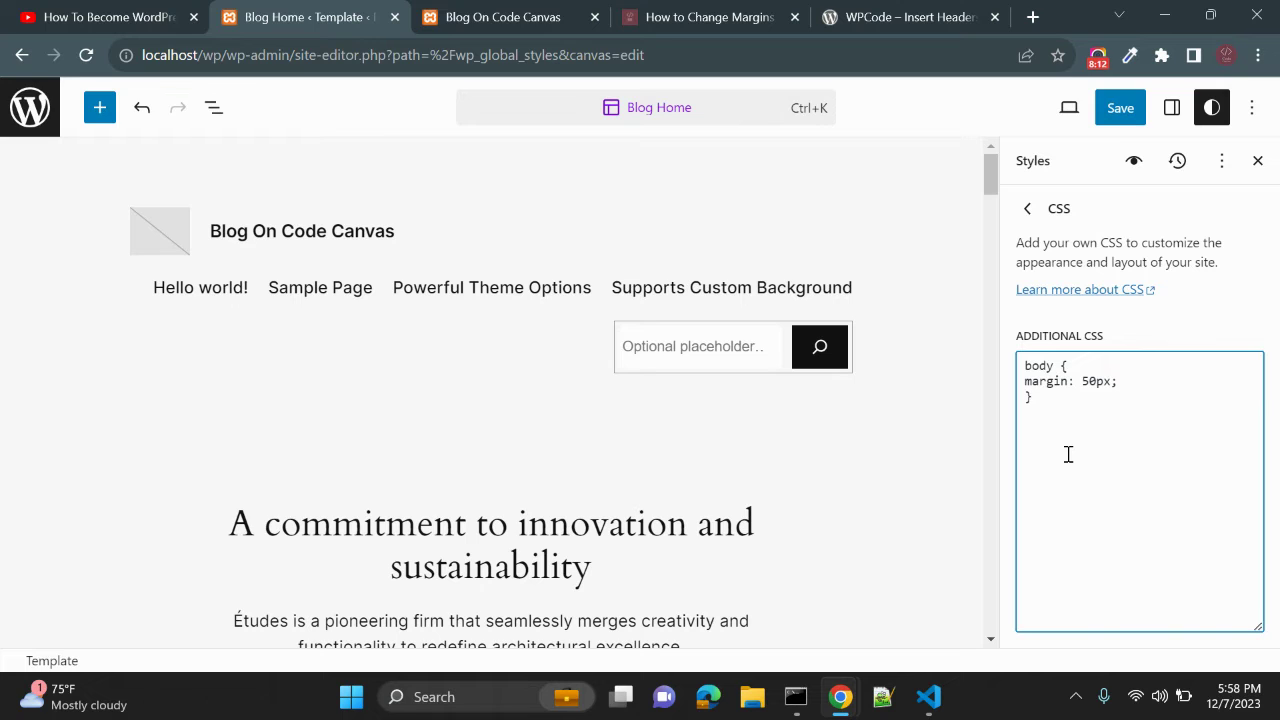
left_click(1124, 110)
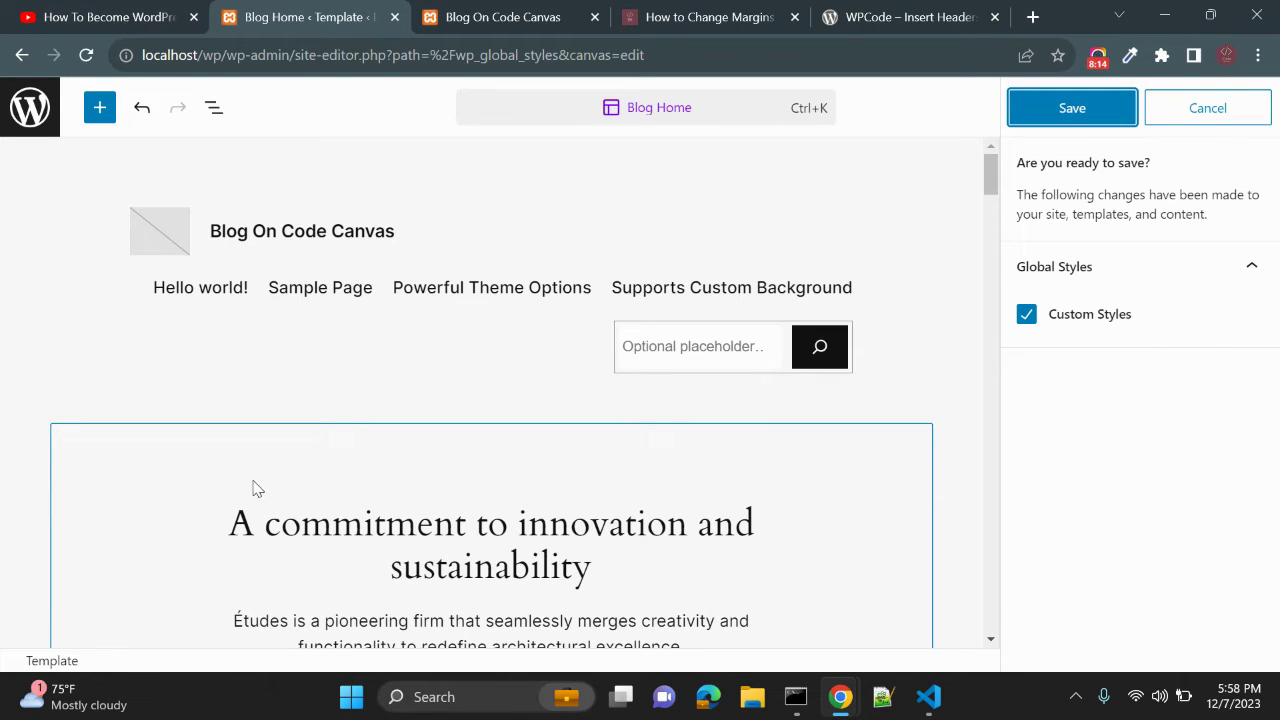
scroll(253, 488, "down", 1)
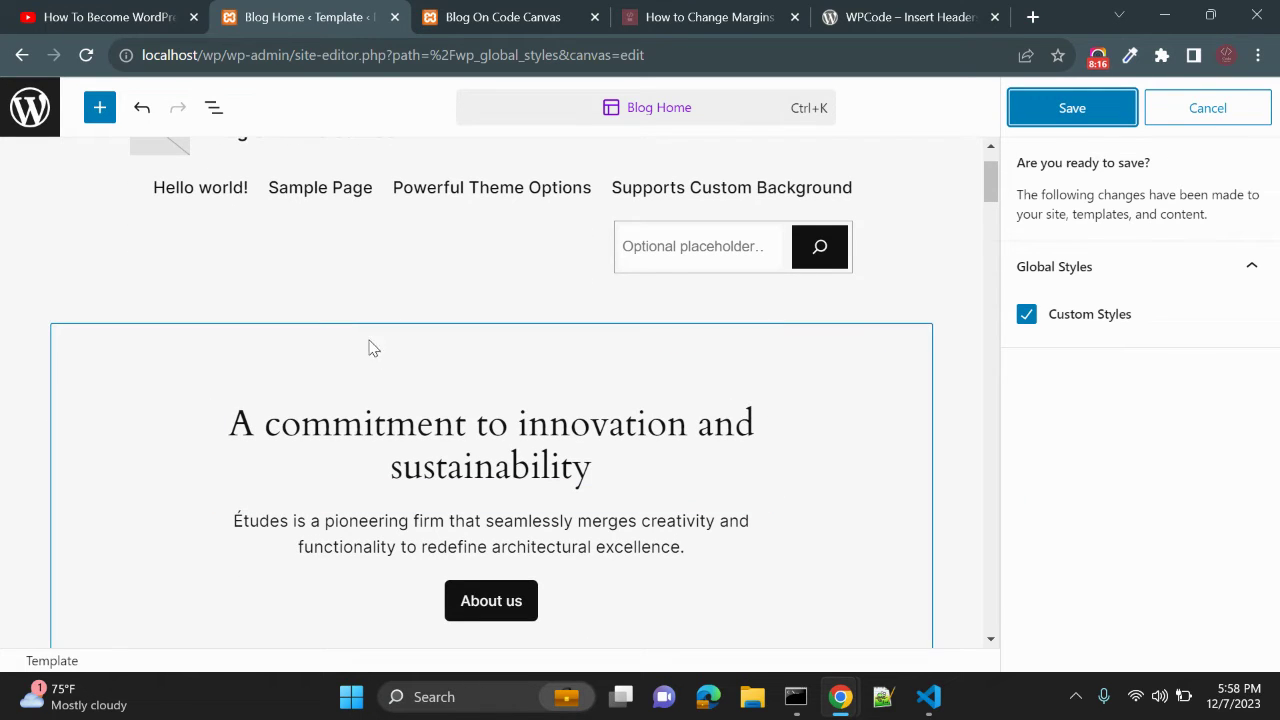
scroll(980, 406, "up", 1)
left_click(1062, 112)
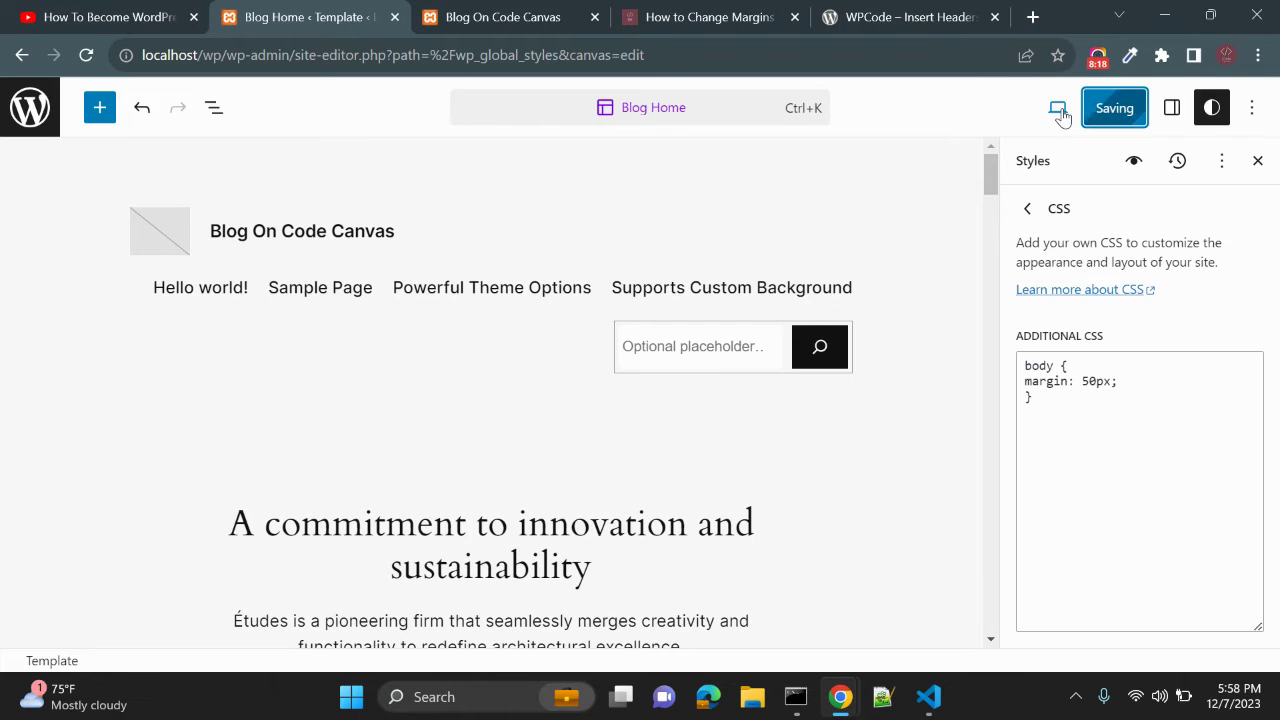
Step: Review the body margin rule and the description above it in the Additional CSS settings
left_click_drag(1083, 381, 1093, 381)
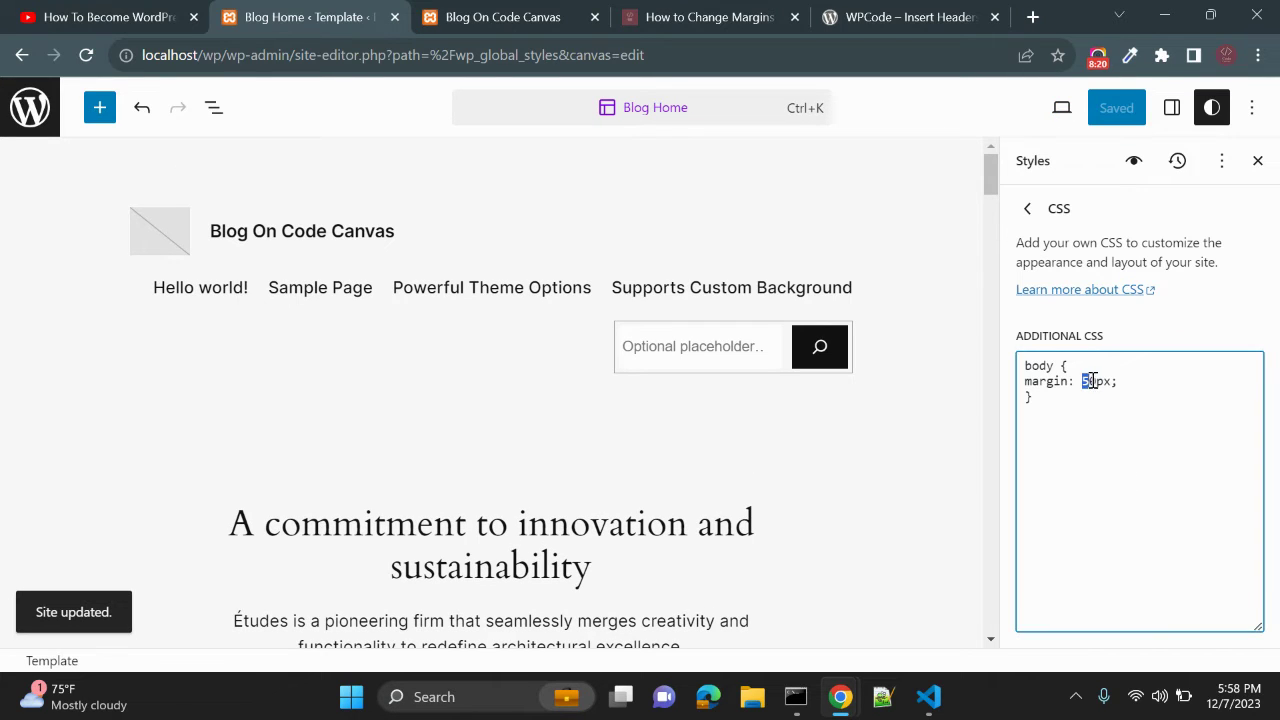
left_click(1115, 446)
left_click_drag(1057, 245, 1202, 234)
left_click(1174, 390)
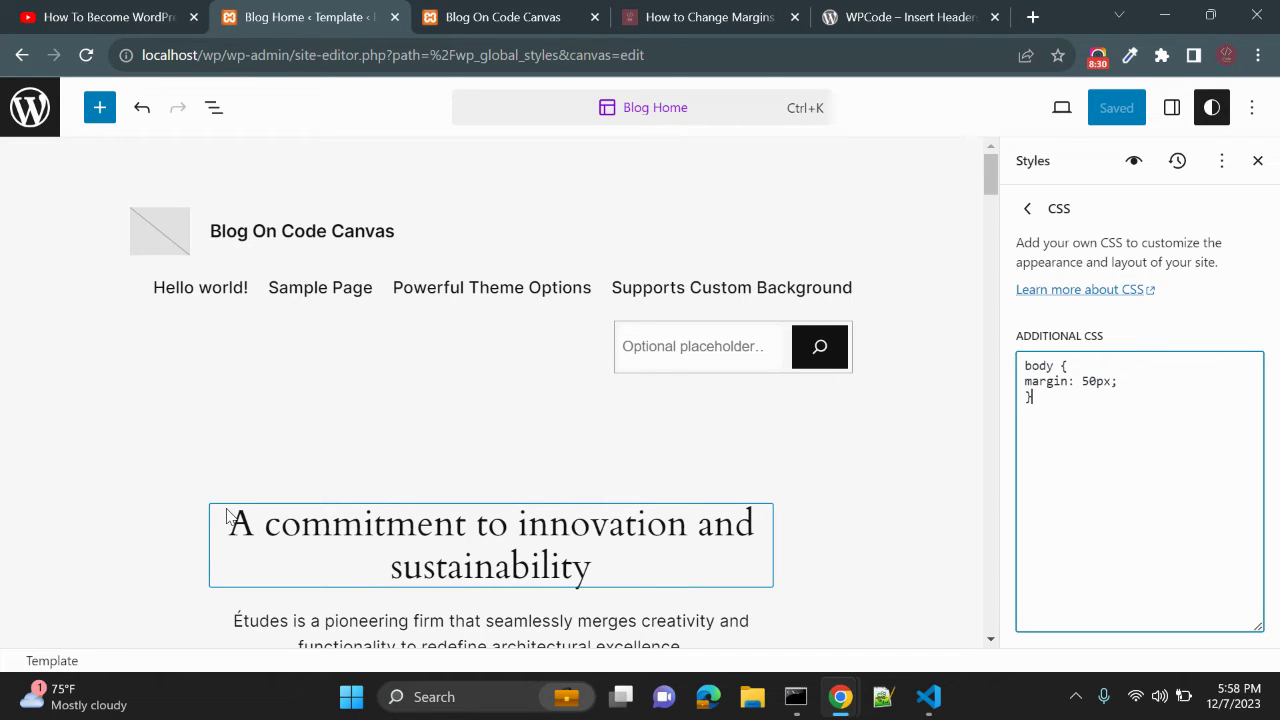
left_click_drag(1046, 408, 1025, 358)
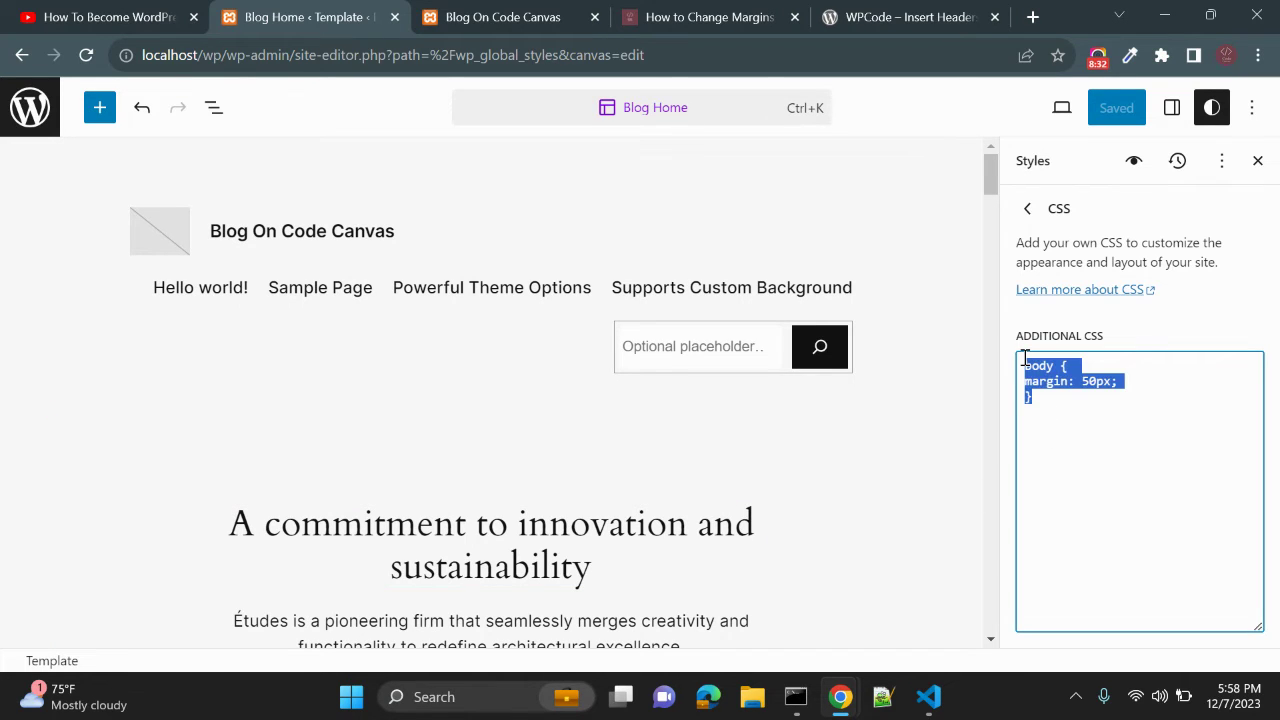
left_click(1040, 402)
left_click_drag(1040, 402, 1025, 362)
left_click(1048, 438)
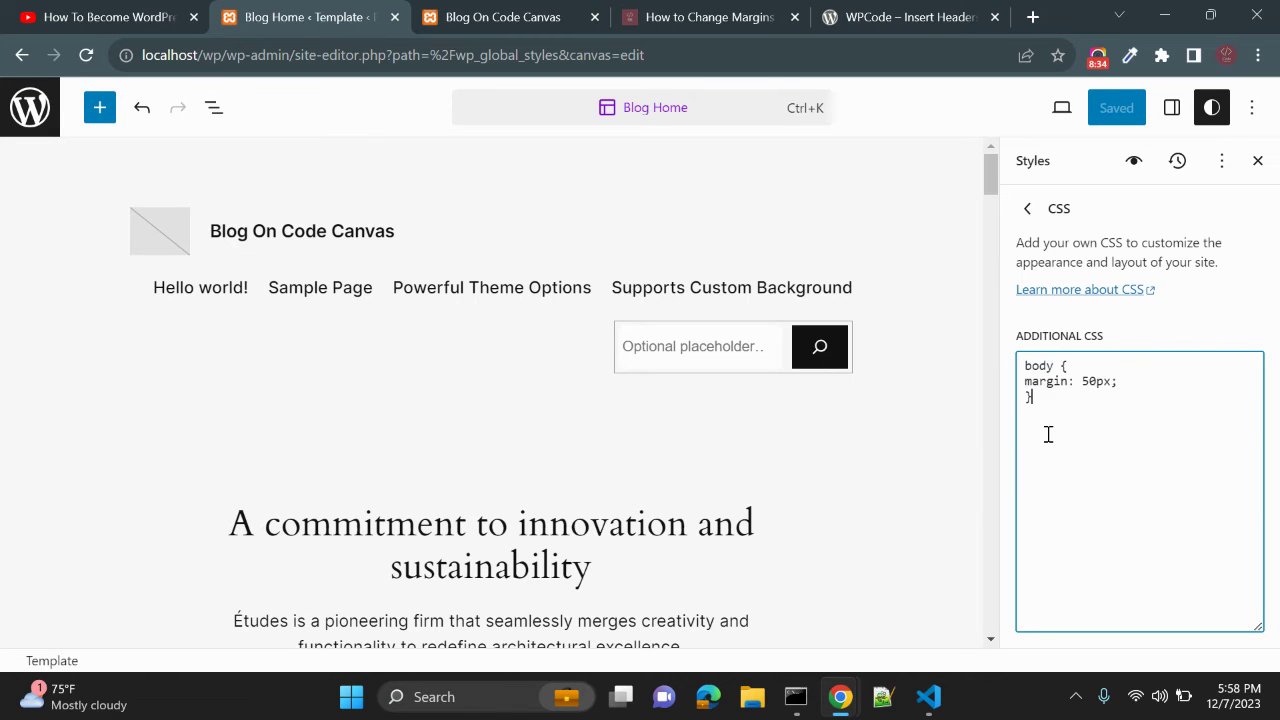
double_click(1036, 367)
left_click(1073, 472)
Step: Show the Site Editor custom CSS and Theme Customizer entries in the list of margin methods
left_click(712, 10)
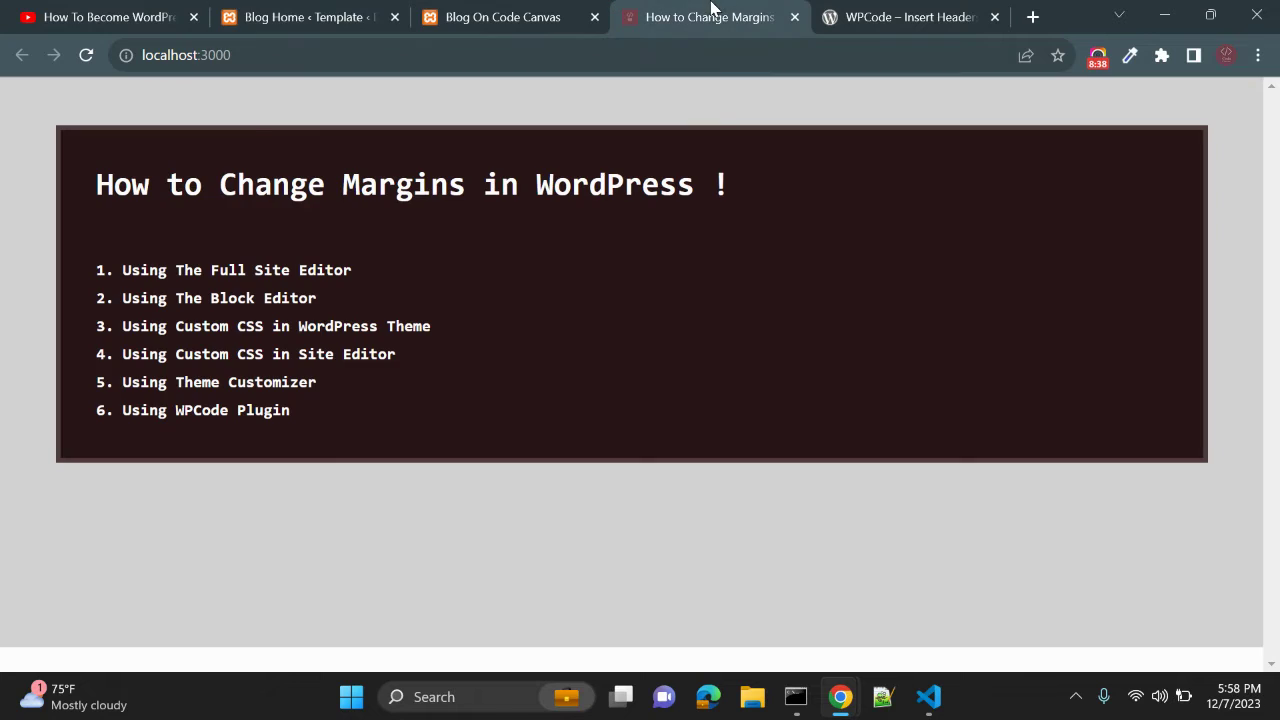
left_click_drag(237, 354, 382, 355)
left_click(388, 371)
left_click_drag(123, 381, 314, 377)
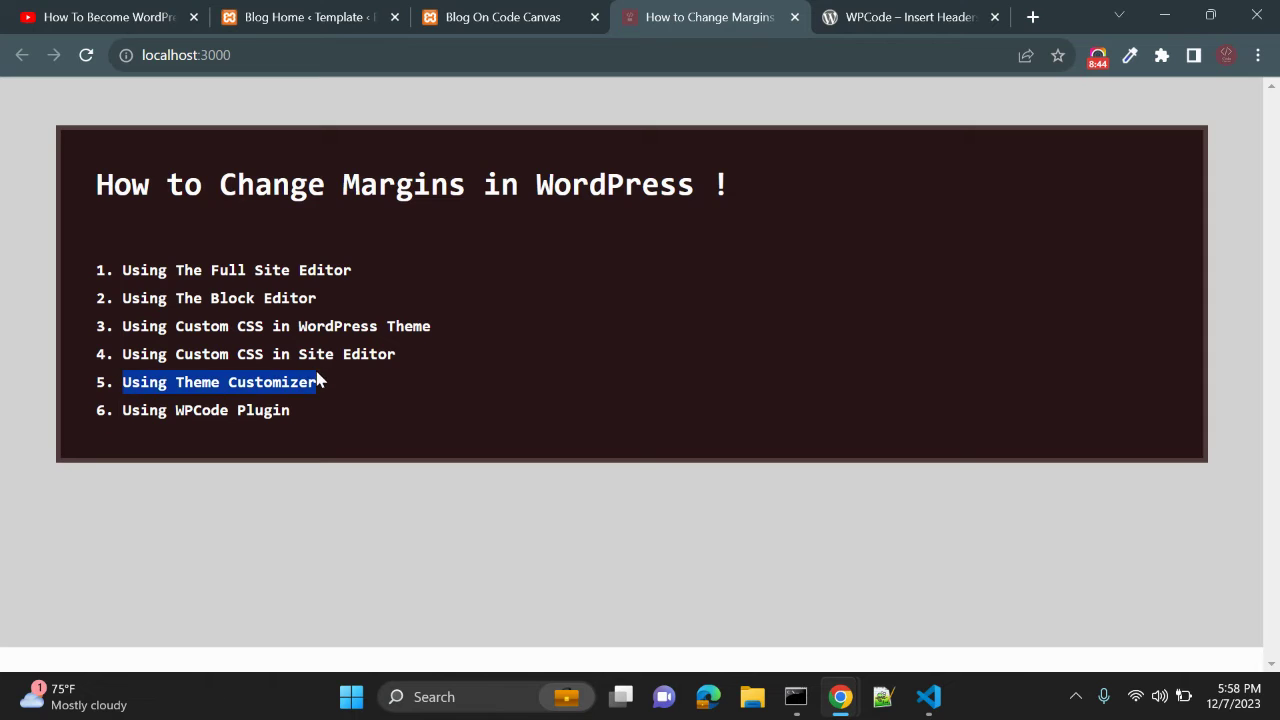
left_click(326, 386)
Step: Leave the site editor for the WordPress dashboard and open the Themes page
left_click(322, 18)
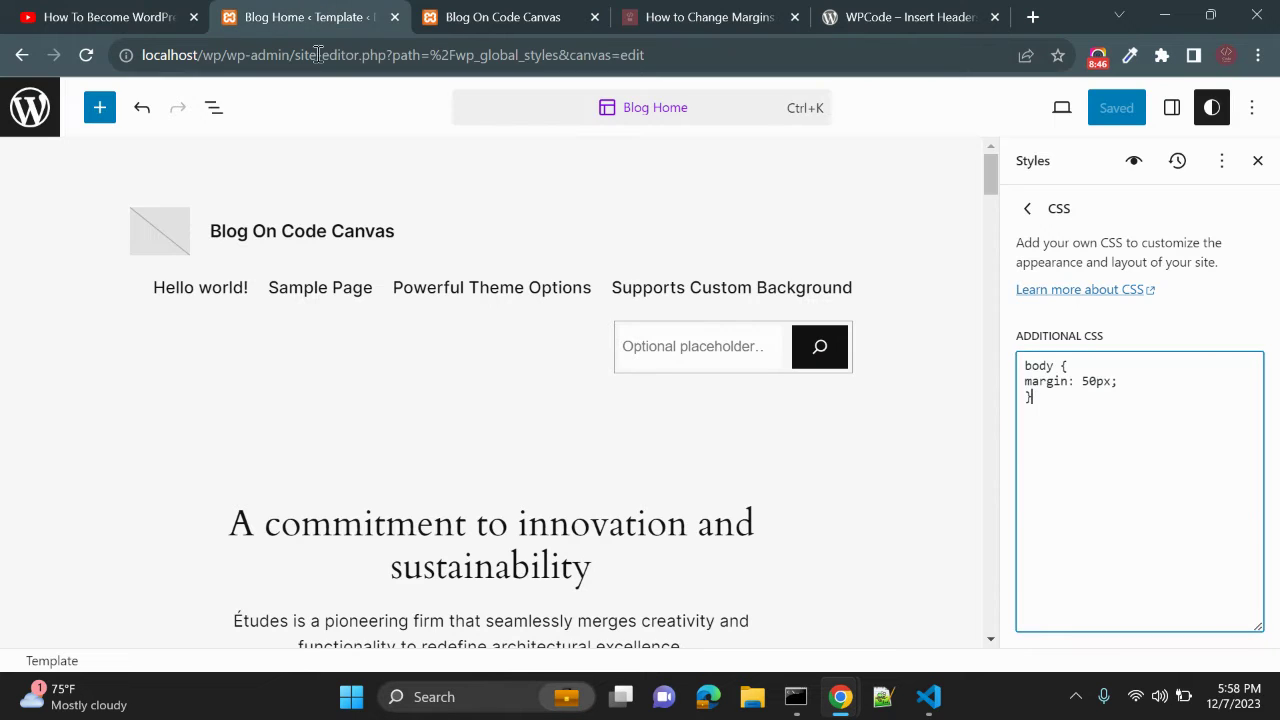
left_click(455, 12)
left_click(385, 12)
left_click(22, 110)
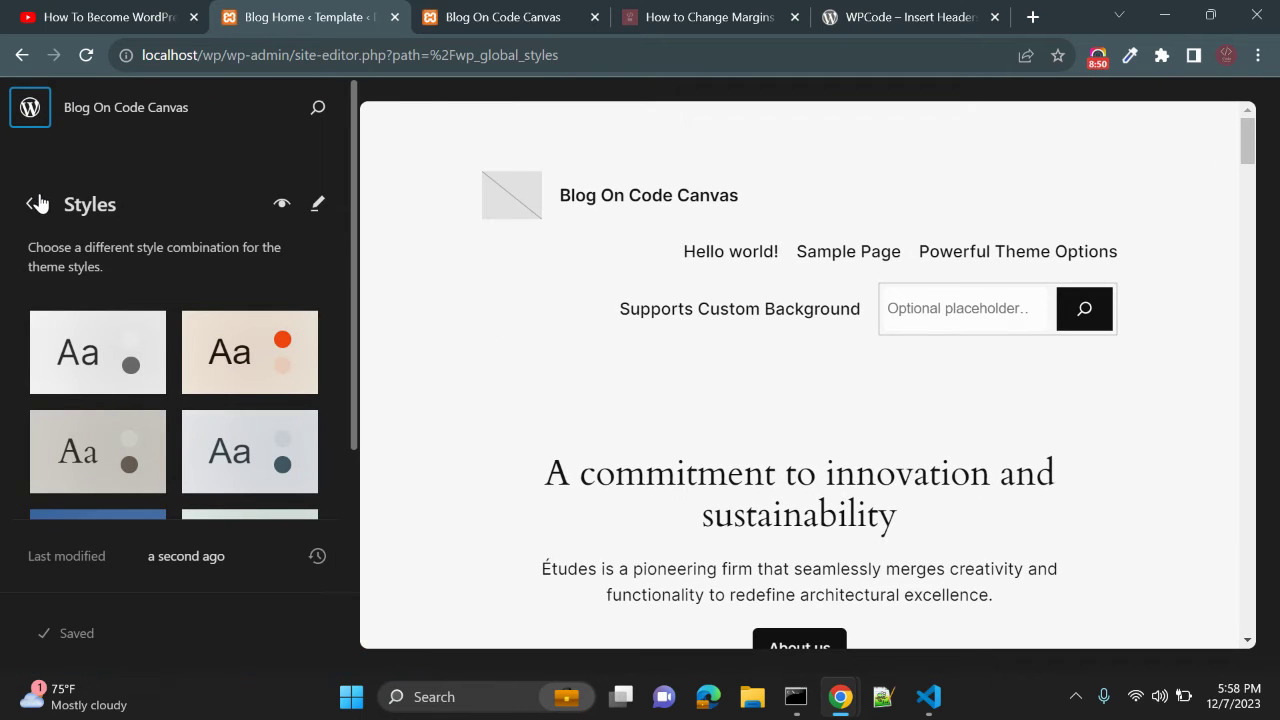
left_click(32, 203)
left_click(28, 206)
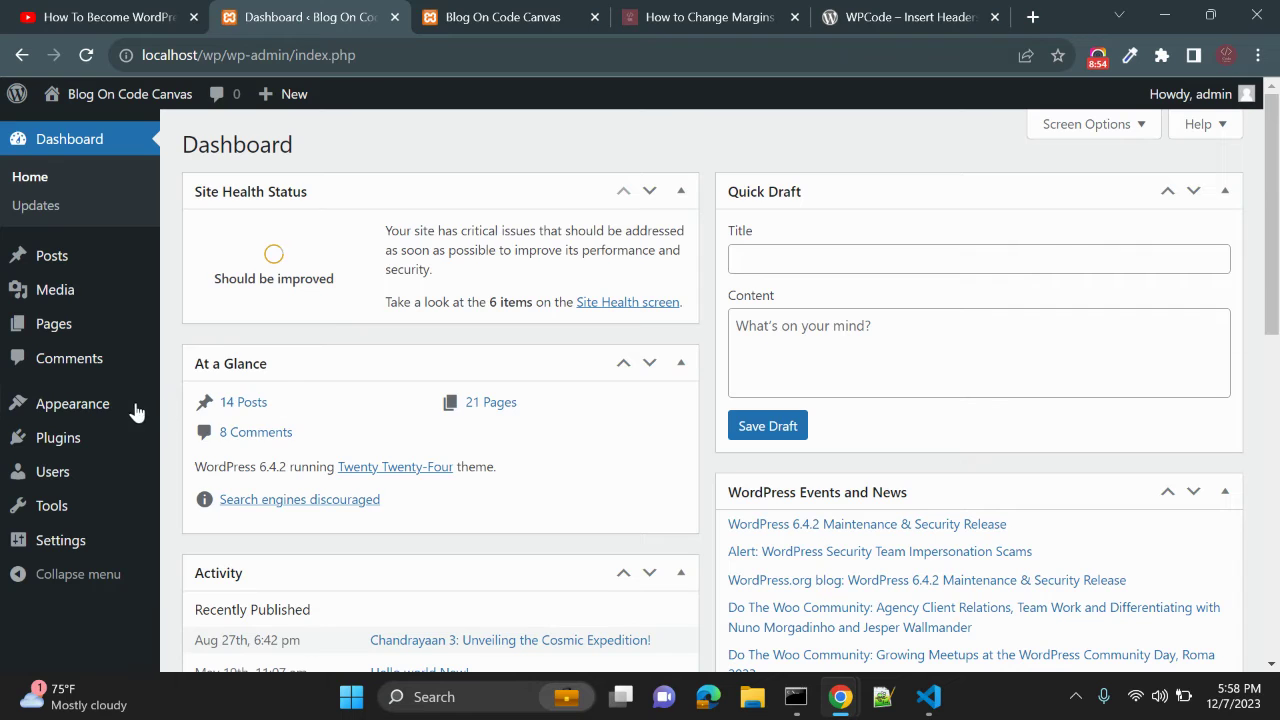
mouse_move(114, 405)
left_click(200, 408)
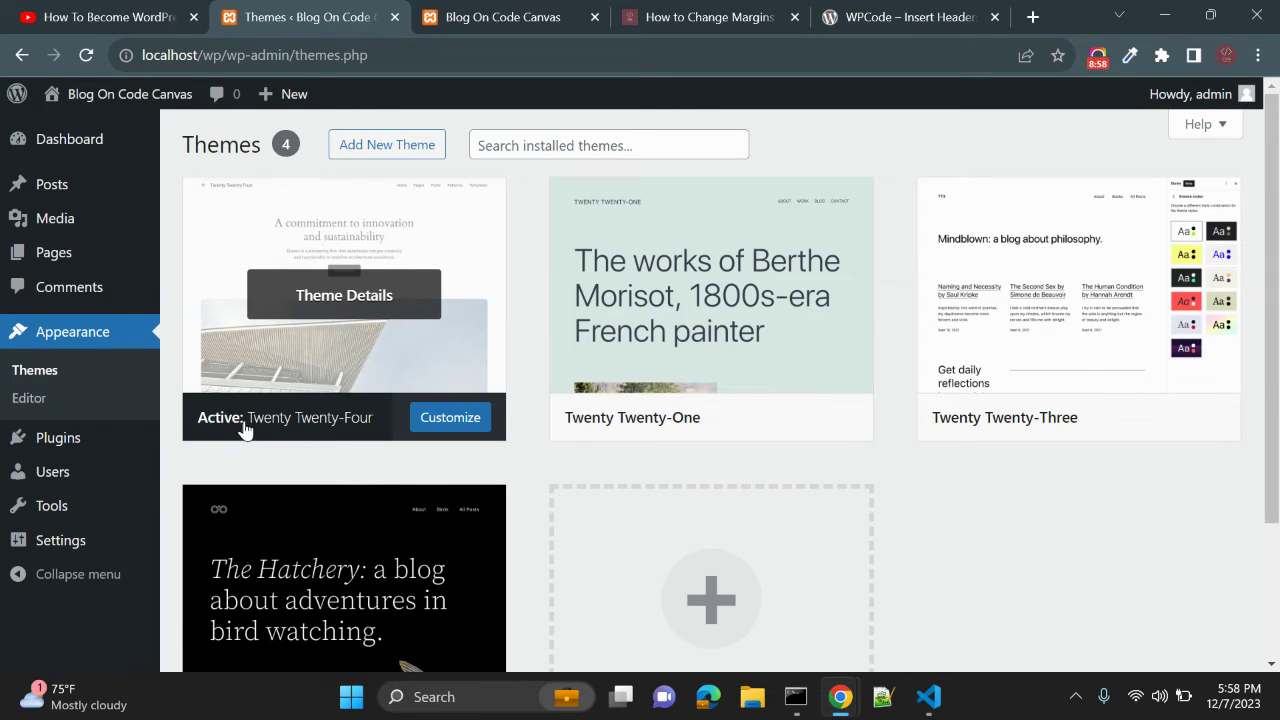
Step: Customize the Twenty Twenty-Four theme from its details and start editing the site's styles
left_click(323, 314)
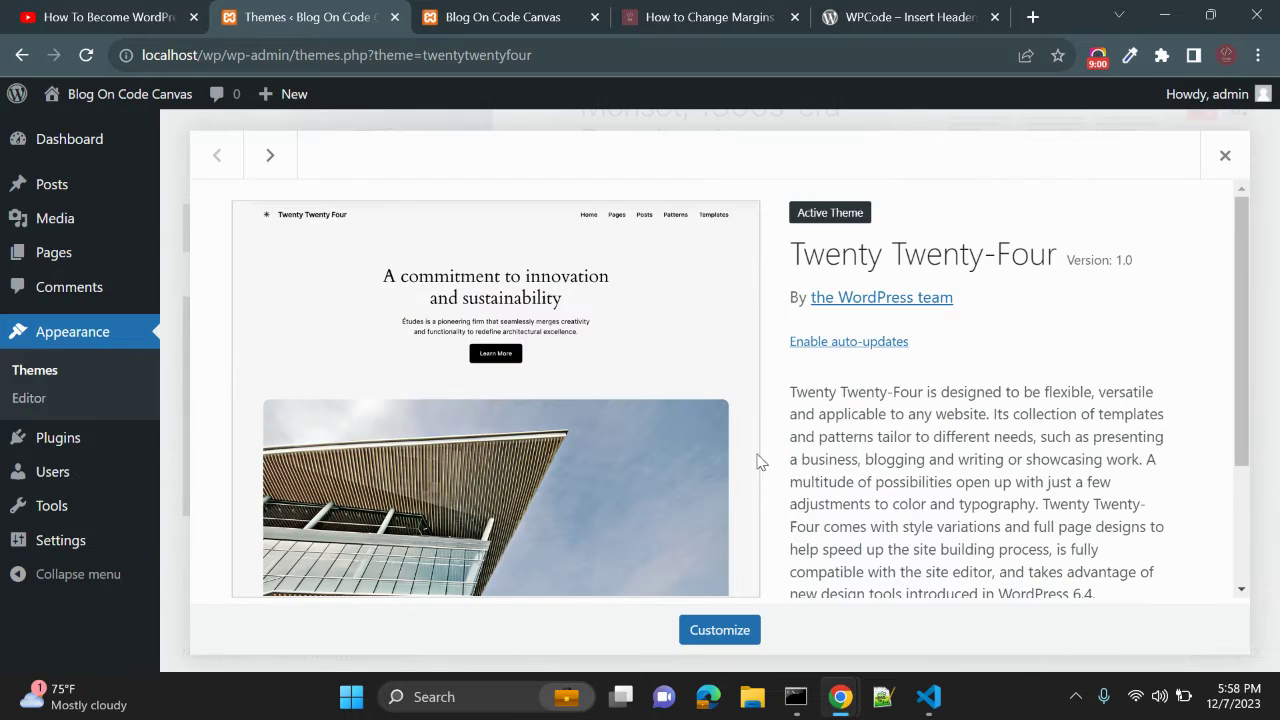
left_click(720, 630)
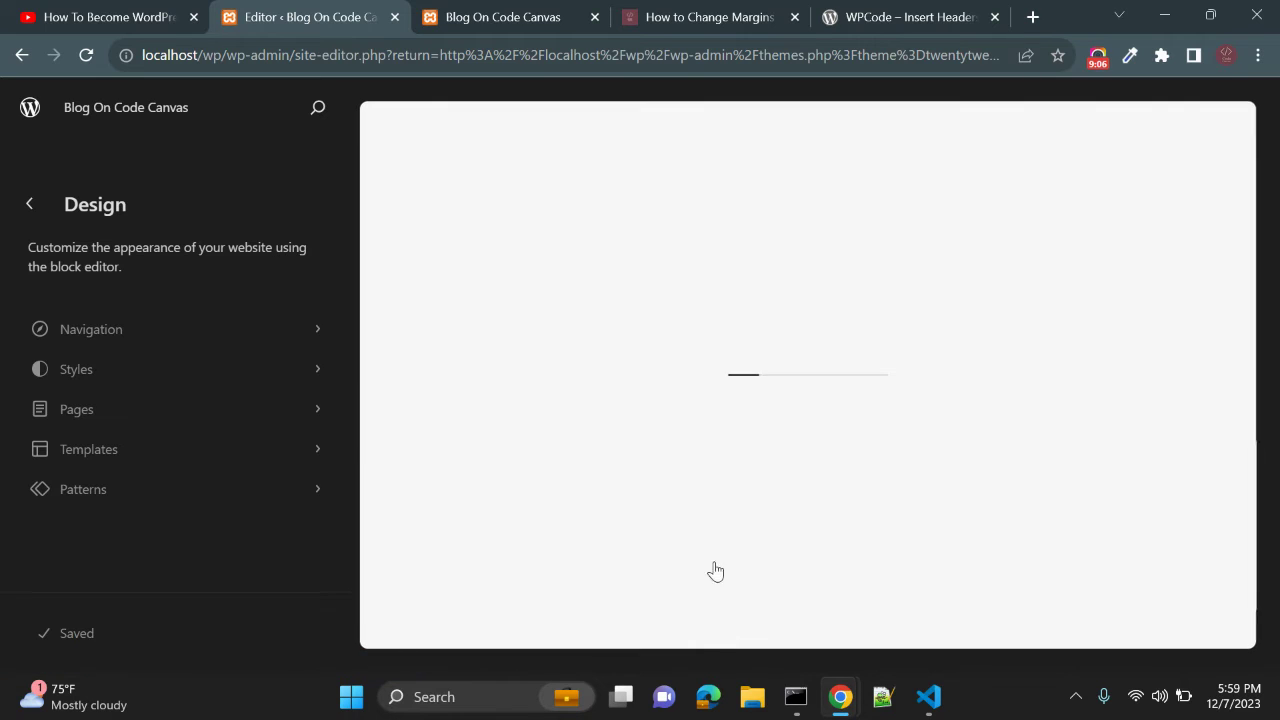
left_click(92, 371)
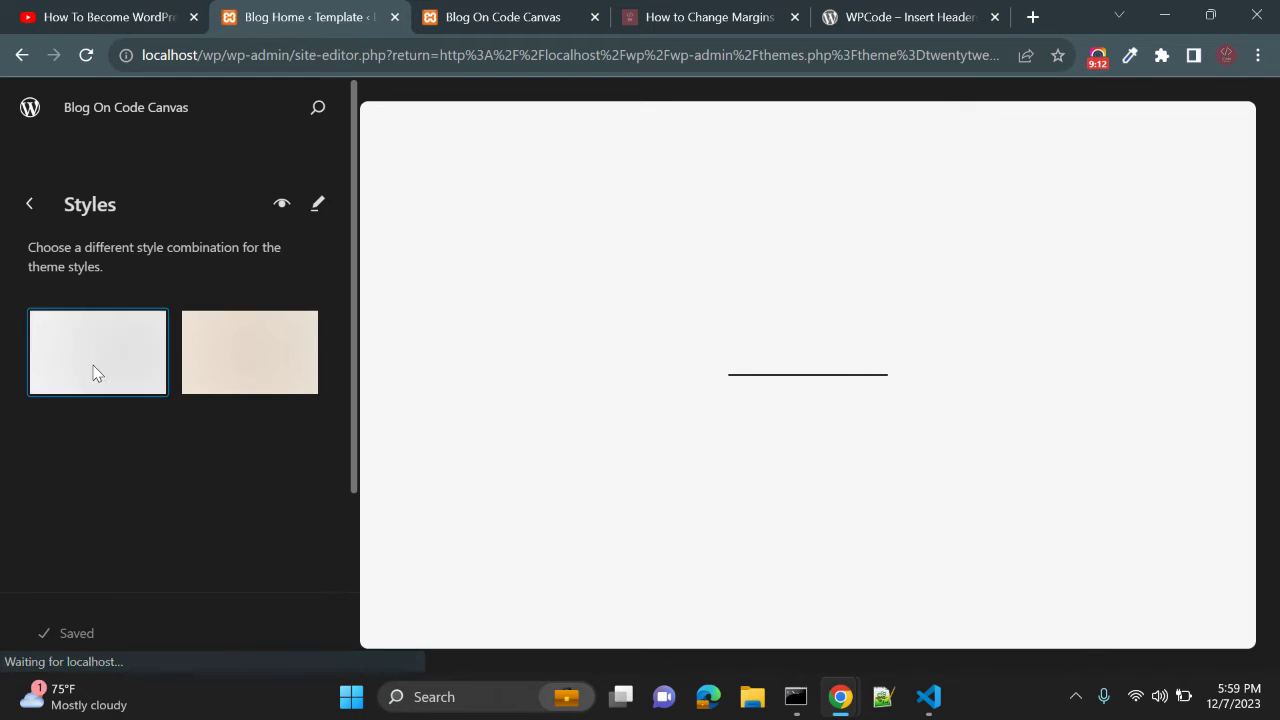
left_click(318, 203)
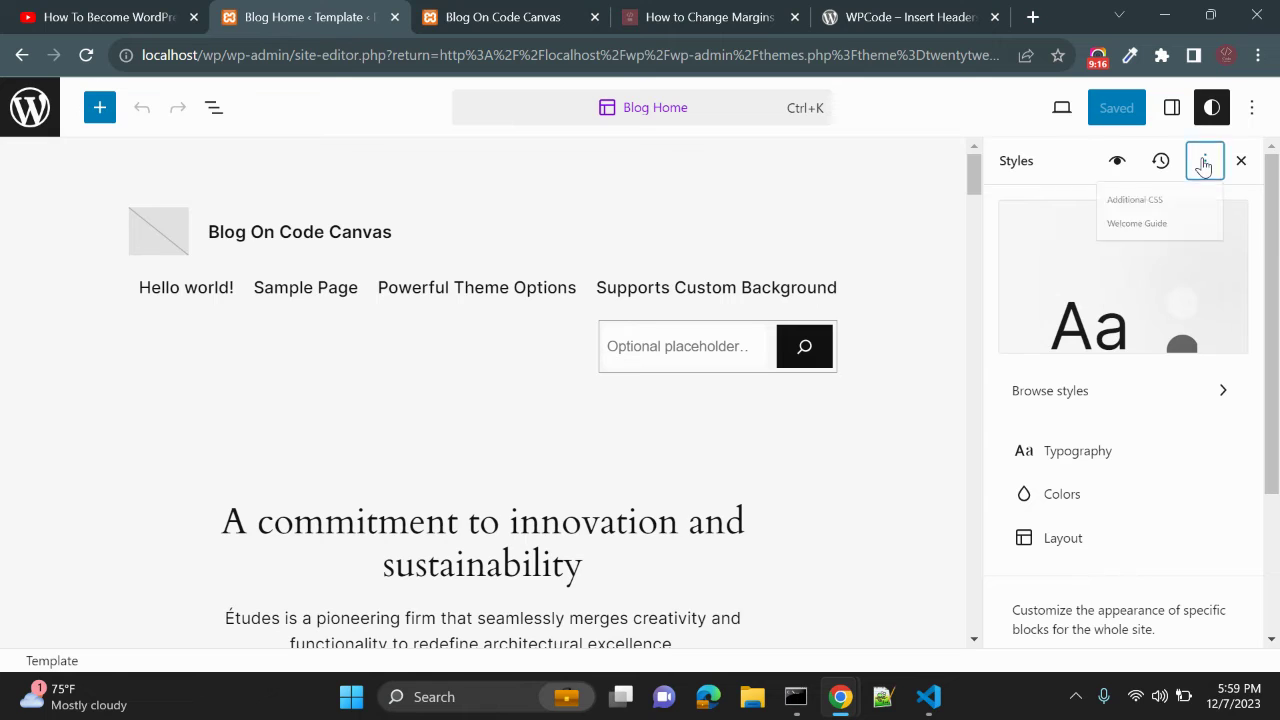
Step: Delete the body margin rule from Additional CSS and save the site's custom styles
left_click(1206, 160)
left_click(1162, 215)
left_click(1153, 484)
key("ctrl+a")
key("BackSpace")
left_click(1119, 108)
left_click(1114, 110)
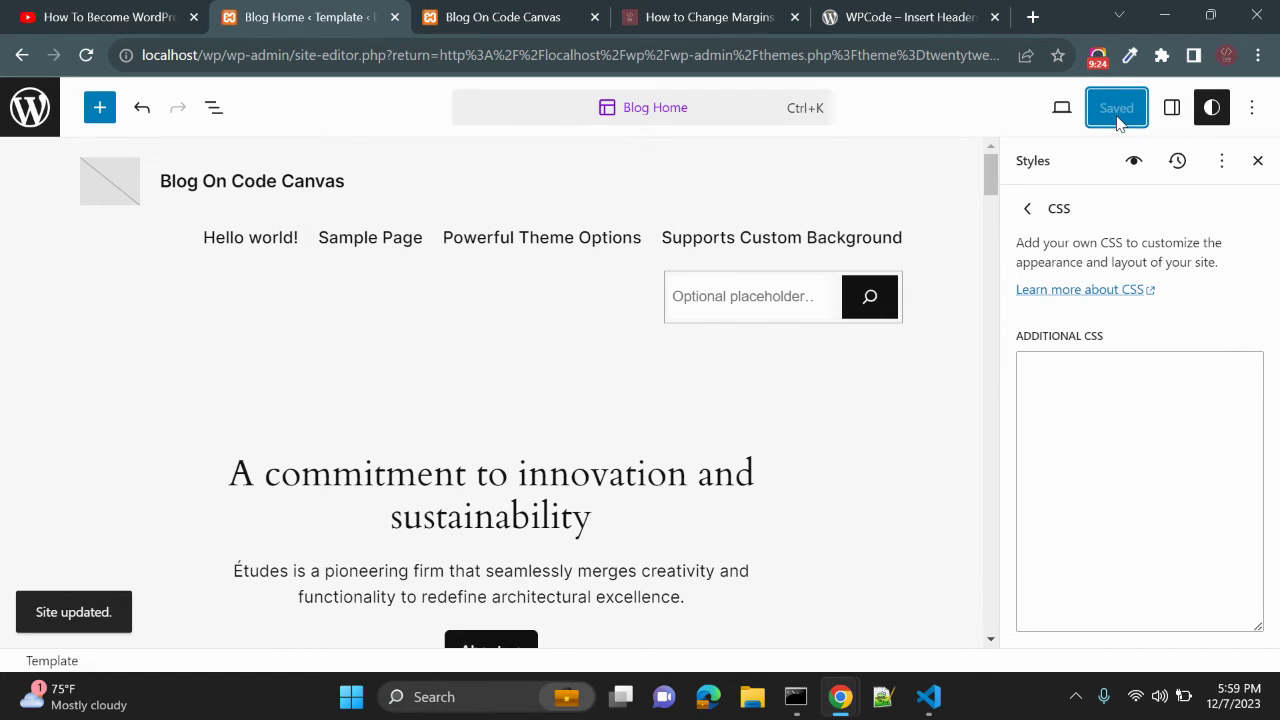
Step: Return to the list of margin methods and review the entries, highlighting Theme Customizer and WPCode Plugin
left_click(522, 12)
left_click(659, 12)
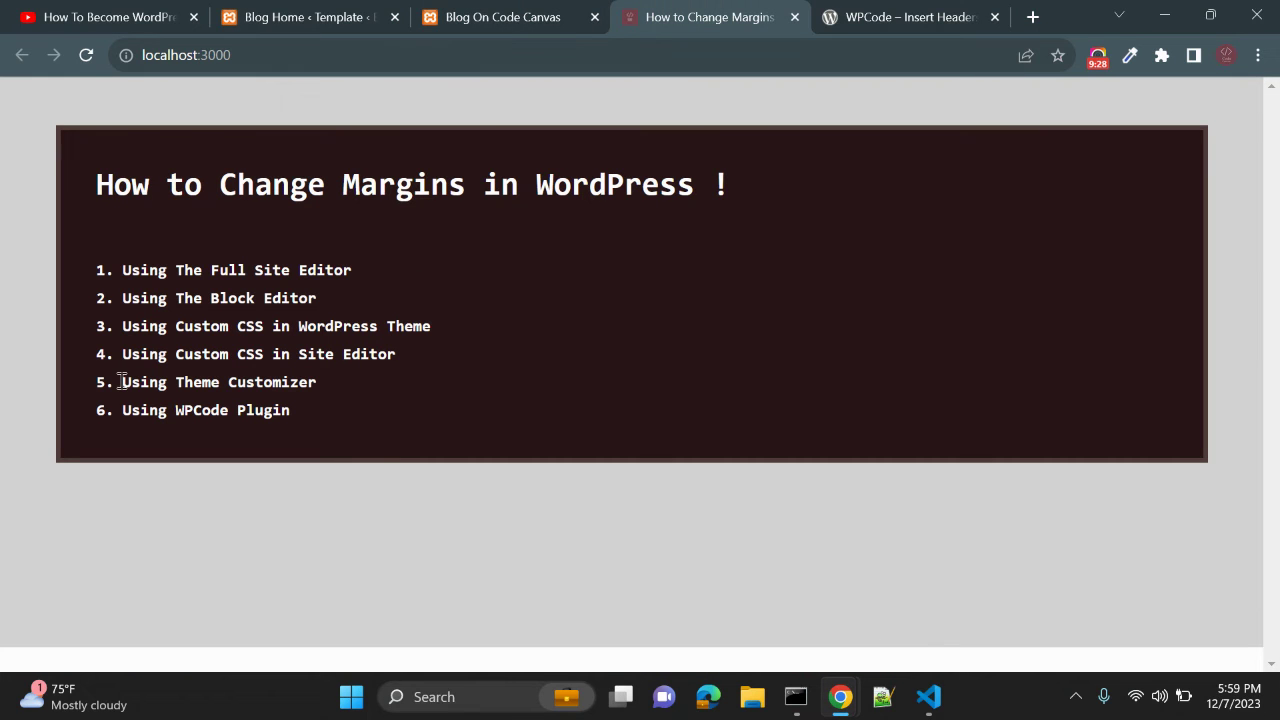
left_click_drag(130, 382, 316, 384)
left_click(322, 411)
left_click_drag(122, 411, 306, 409)
left_click(248, 425)
left_click_drag(176, 410, 120, 413)
left_click(307, 418)
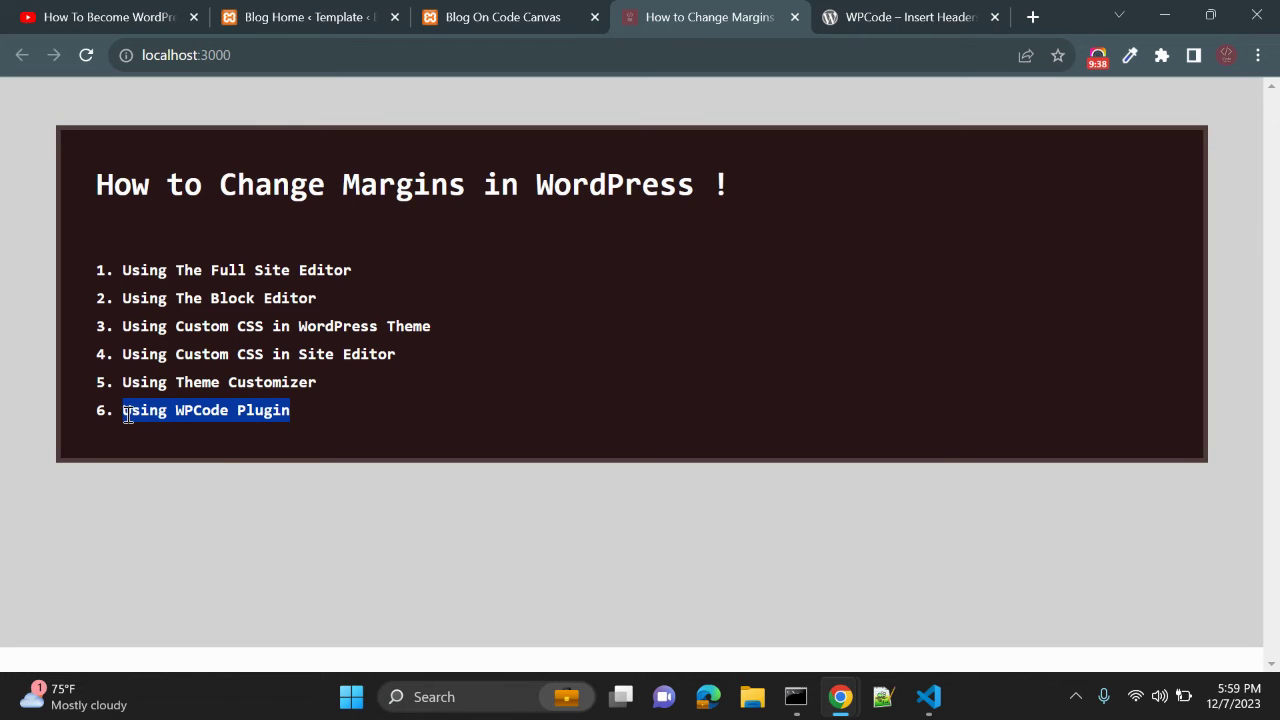
left_click(224, 450)
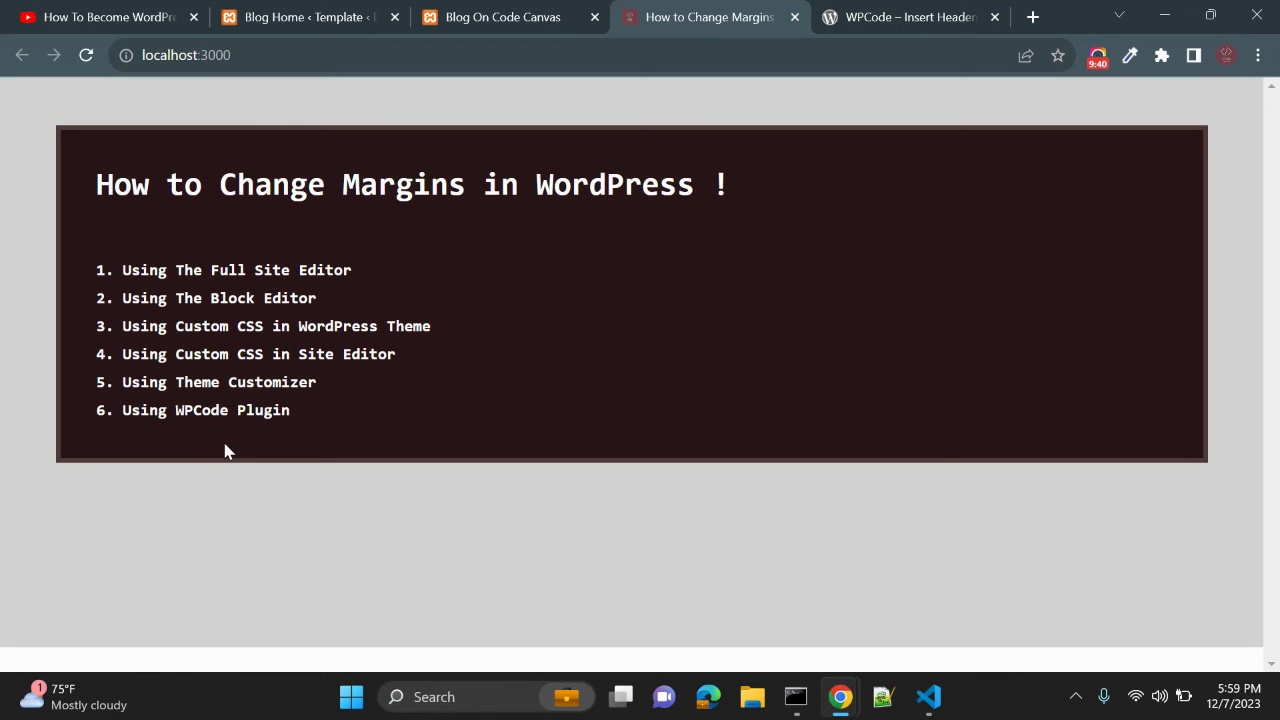
left_click_drag(317, 382, 94, 257)
left_click(275, 347)
left_click_drag(301, 412, 120, 410)
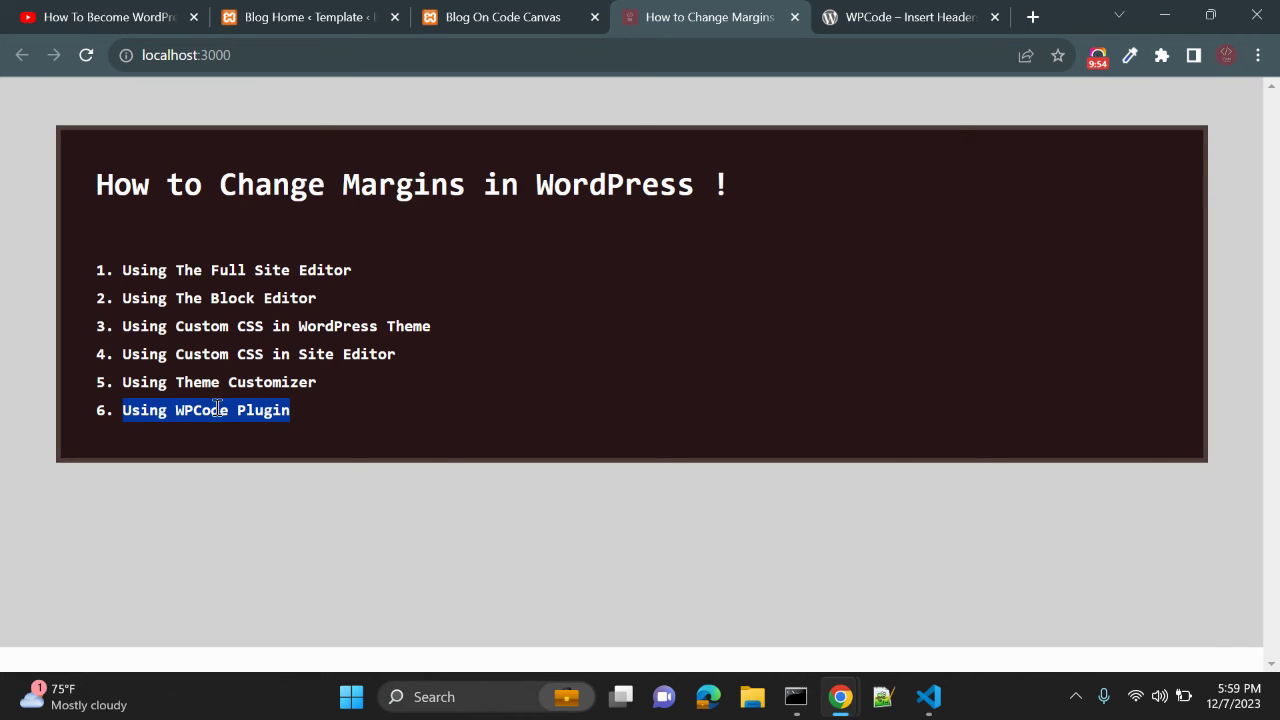
left_click(503, 329)
Step: Look through the WPCode plugin's WordPress.org page, from its banner to the conditional logic section
left_click(943, 12)
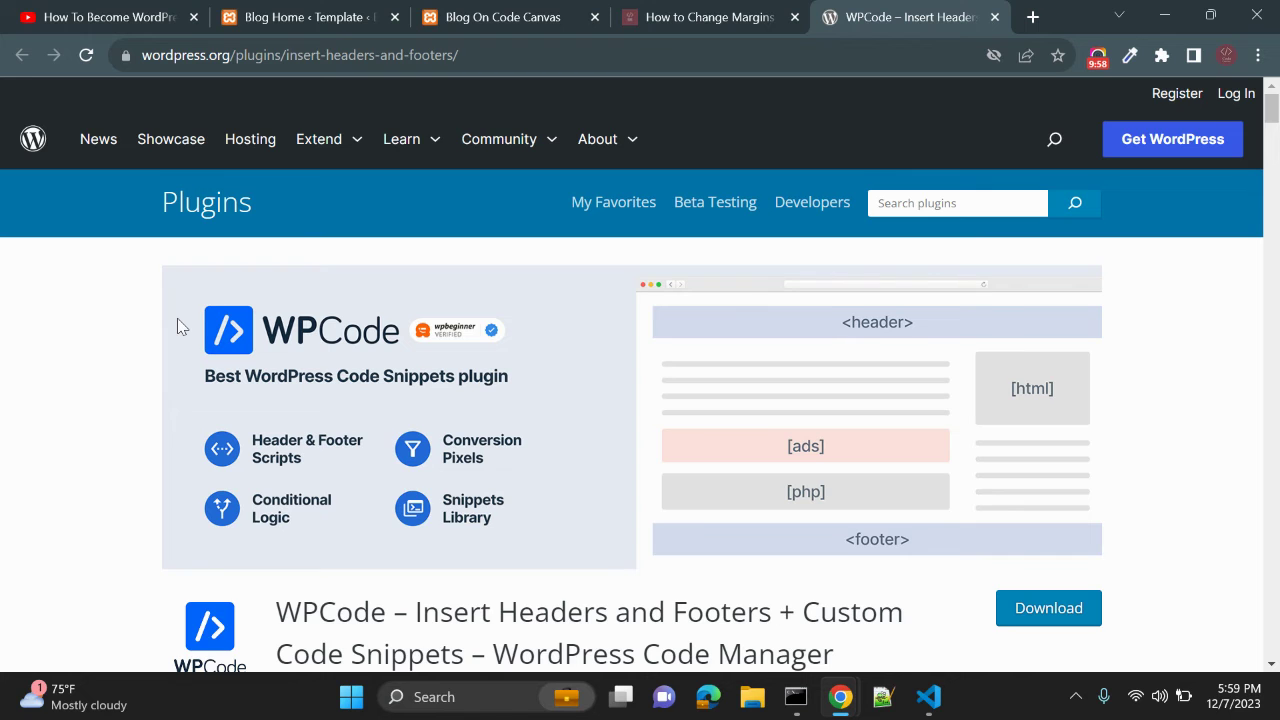
scroll(347, 337, "down", 1)
scroll(347, 337, "up", 1)
scroll(347, 337, "down", 3)
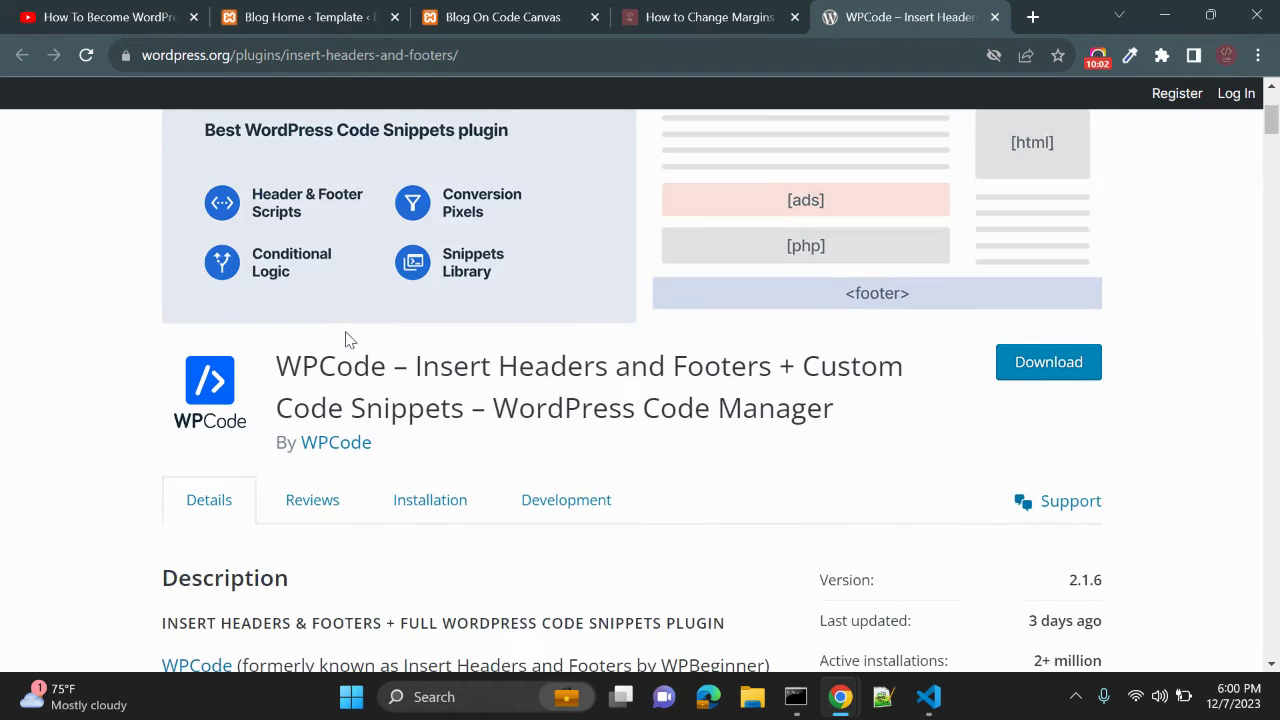
scroll(347, 337, "up", 3)
scroll(347, 339, "down", 1)
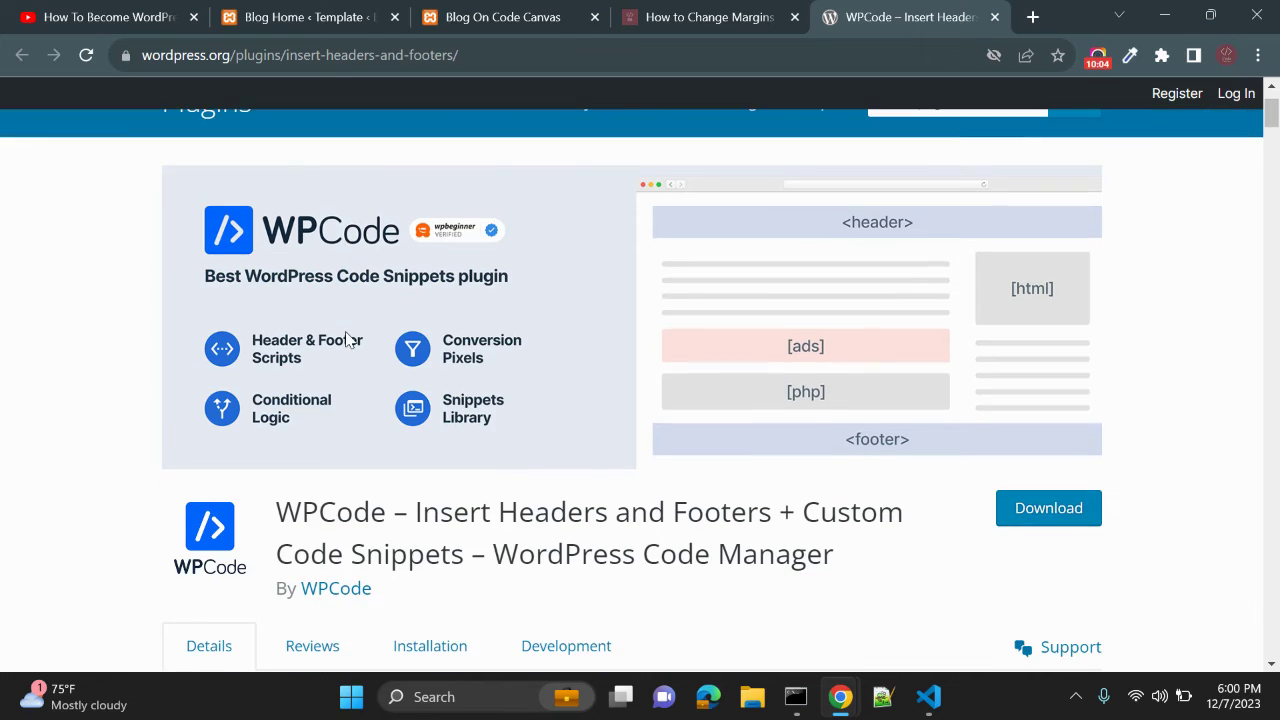
scroll(86, 363, "down", 5)
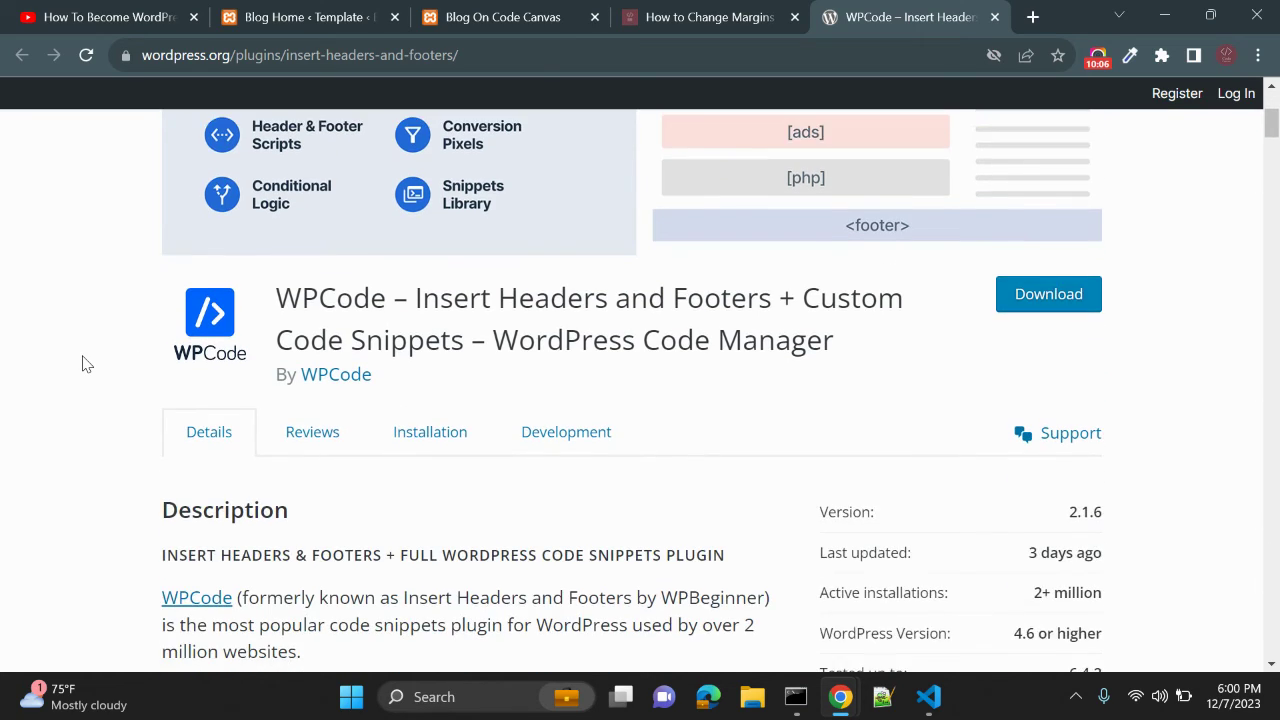
scroll(86, 363, "down", 13)
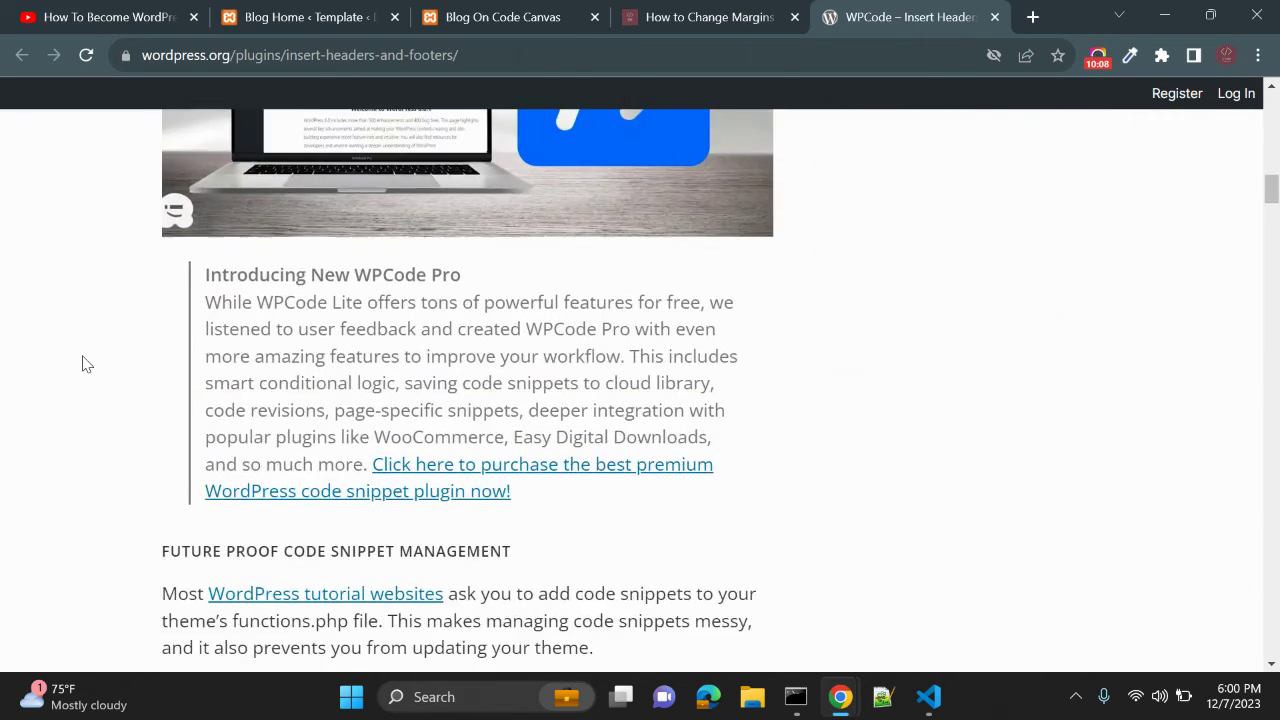
scroll(84, 363, "down", 16)
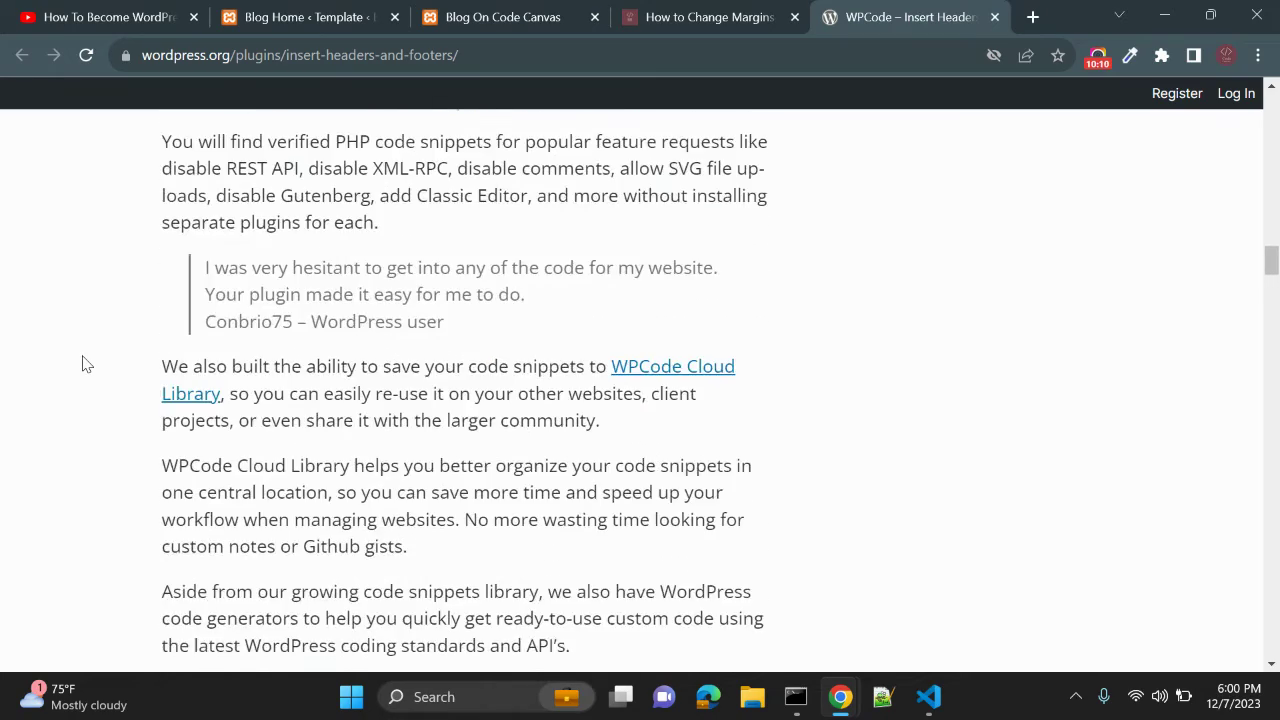
scroll(86, 363, "down", 4)
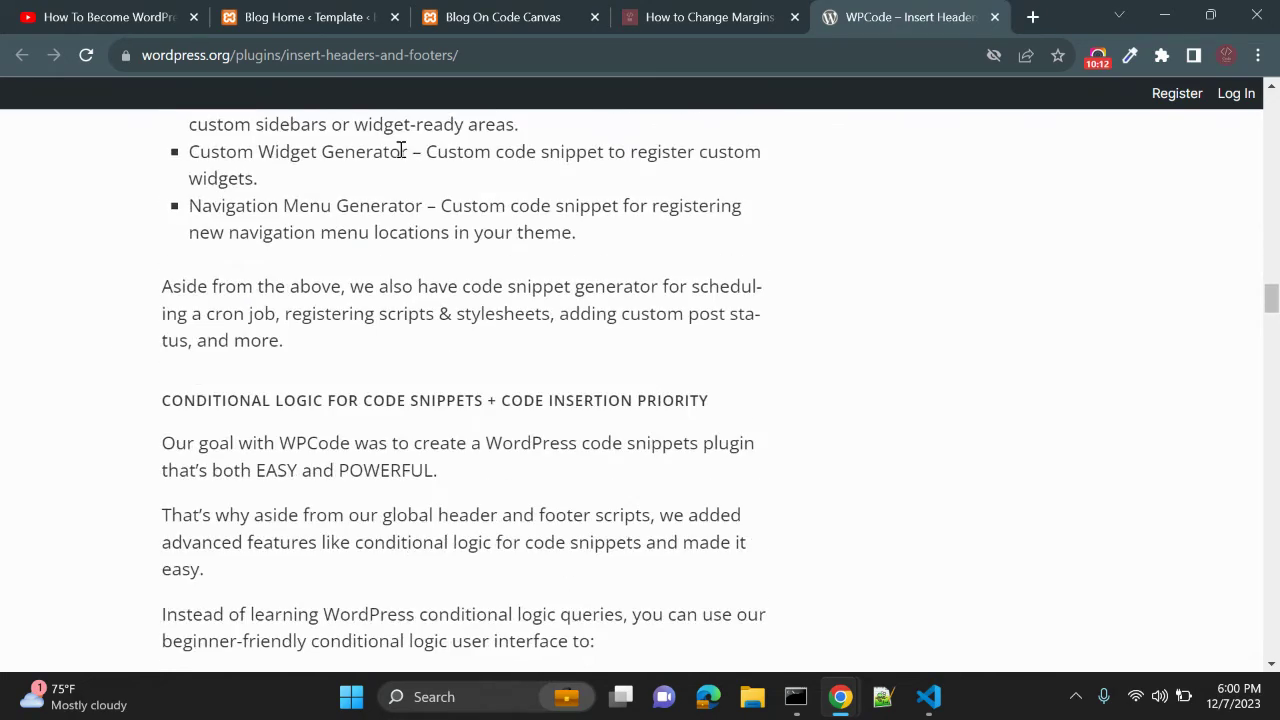
Step: Inspect the blog's main heading, select the class value of its enclosing full-width wp-block-group div, and close the developer tools
left_click(535, 17)
right_click(556, 370)
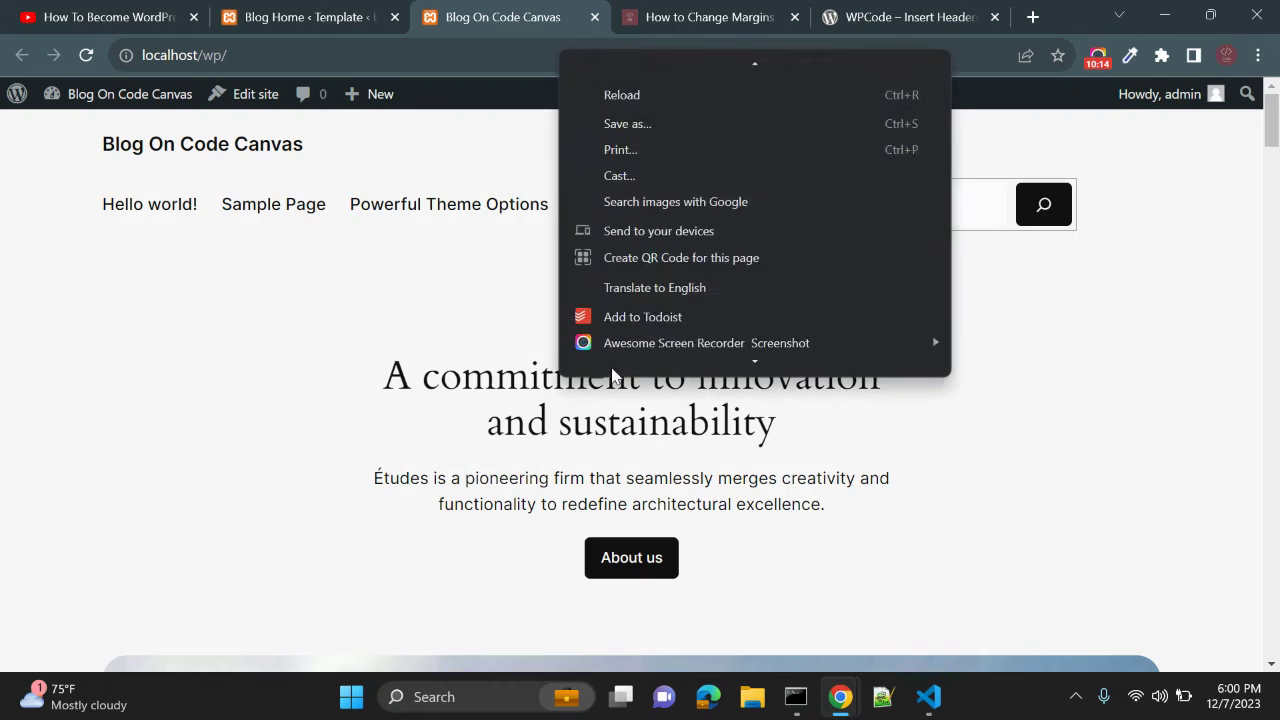
left_click(620, 364)
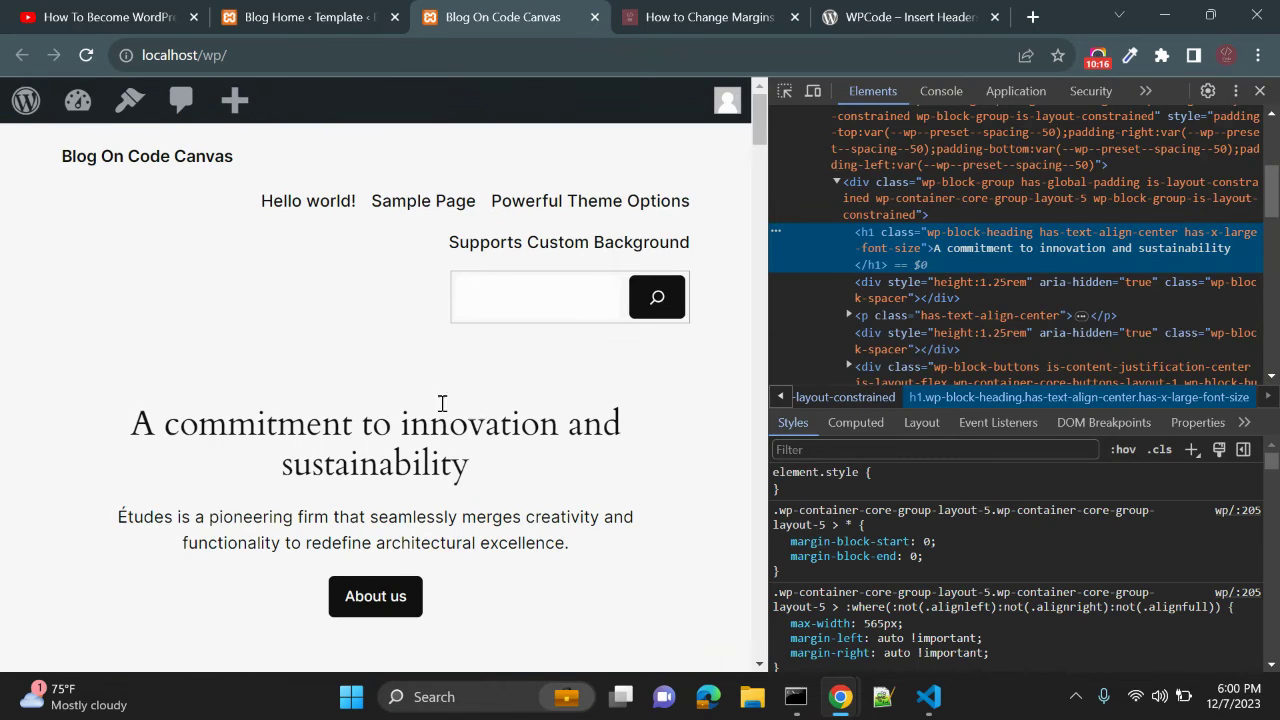
scroll(880, 225, "up", 2)
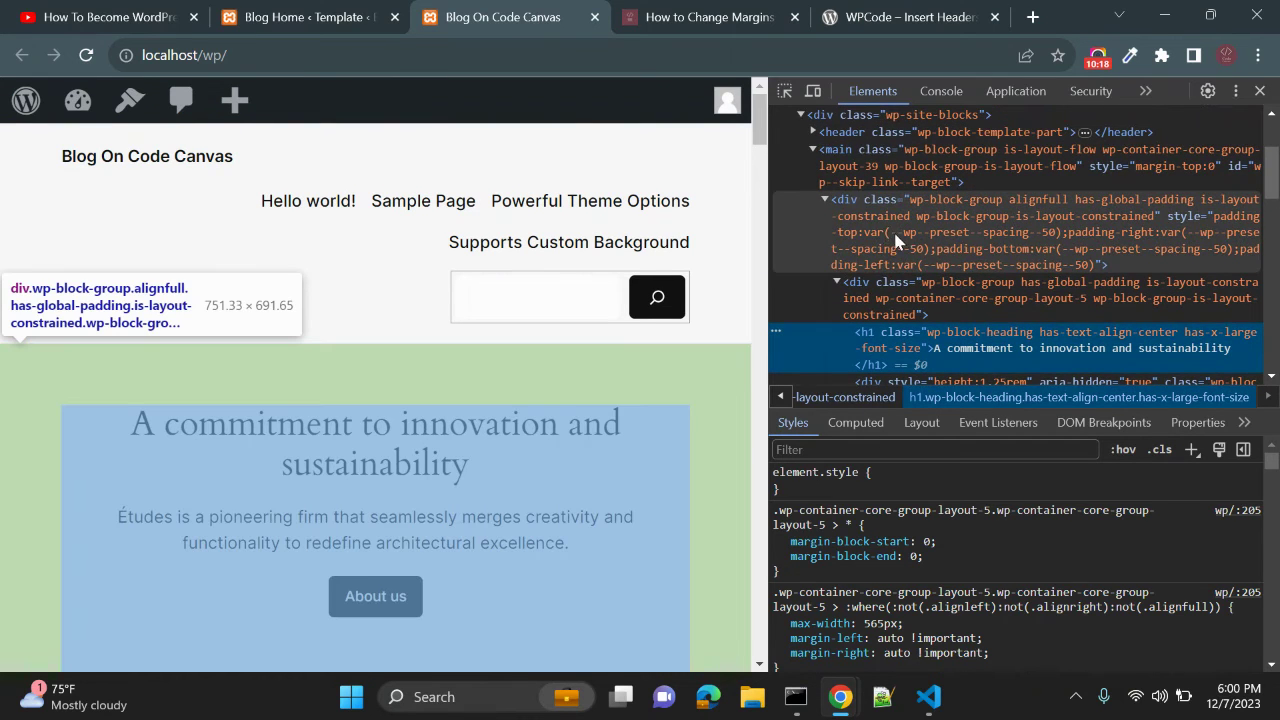
left_click(872, 222)
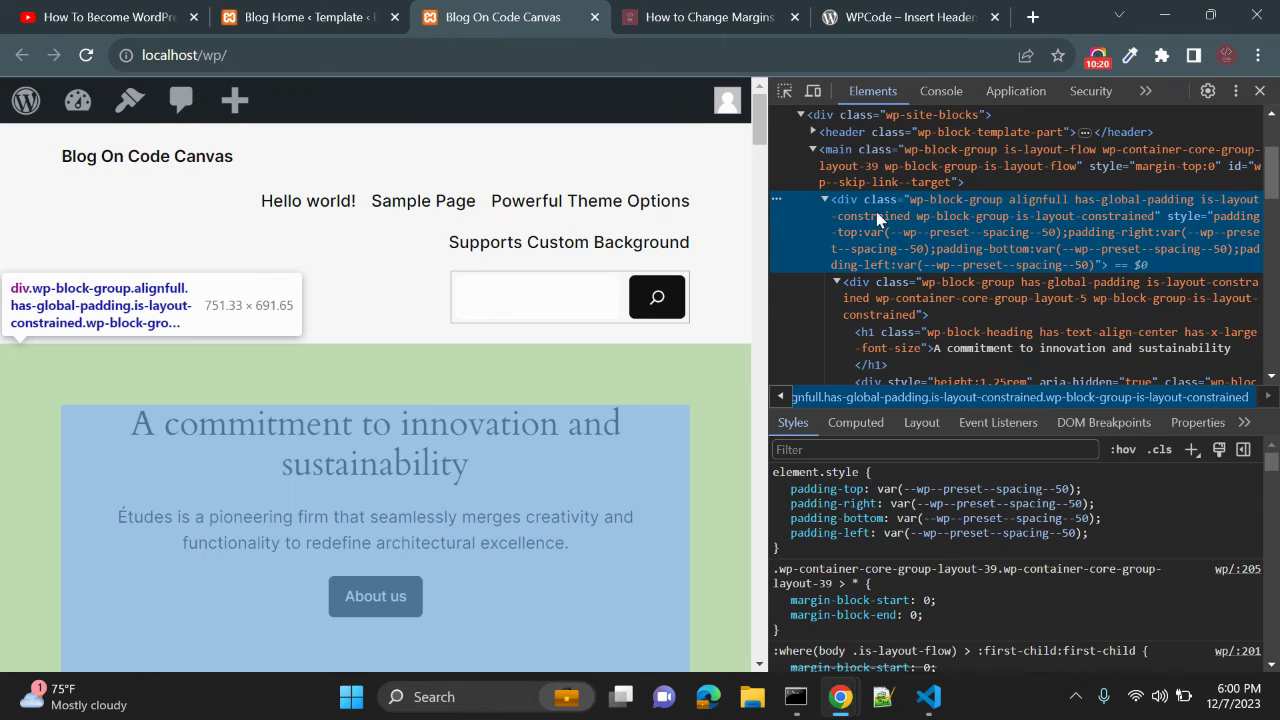
double_click(1016, 204)
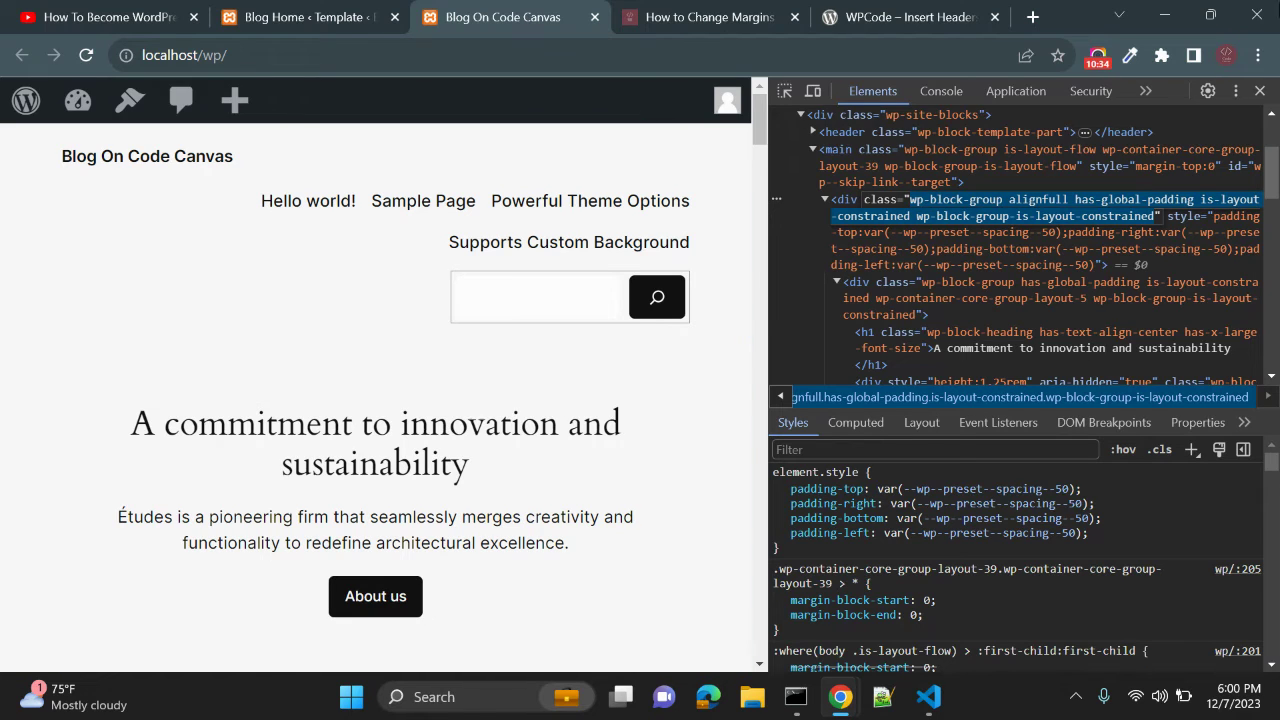
left_click(1260, 91)
Step: Go back to the start of the WPCode plugin page, and return to the list of margin methods
left_click(960, 18)
scroll(856, 300, "up", 15)
scroll(856, 302, "up", 12)
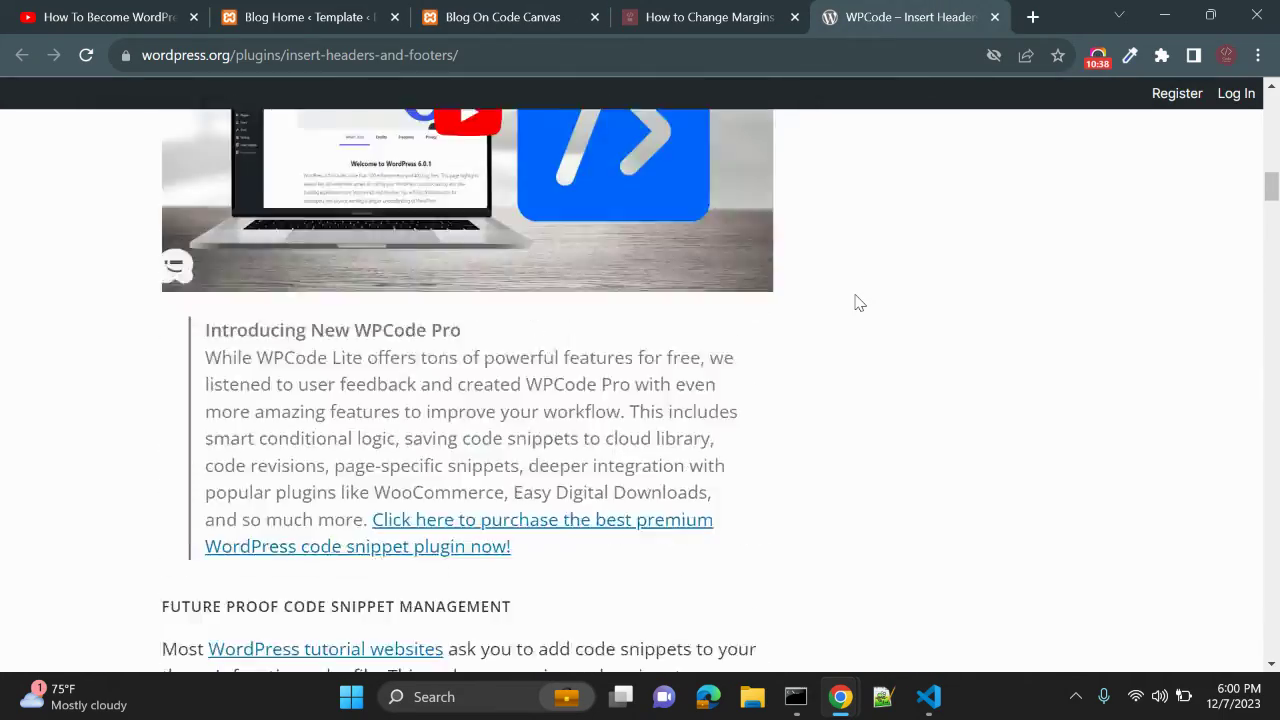
scroll(856, 302, "up", 2)
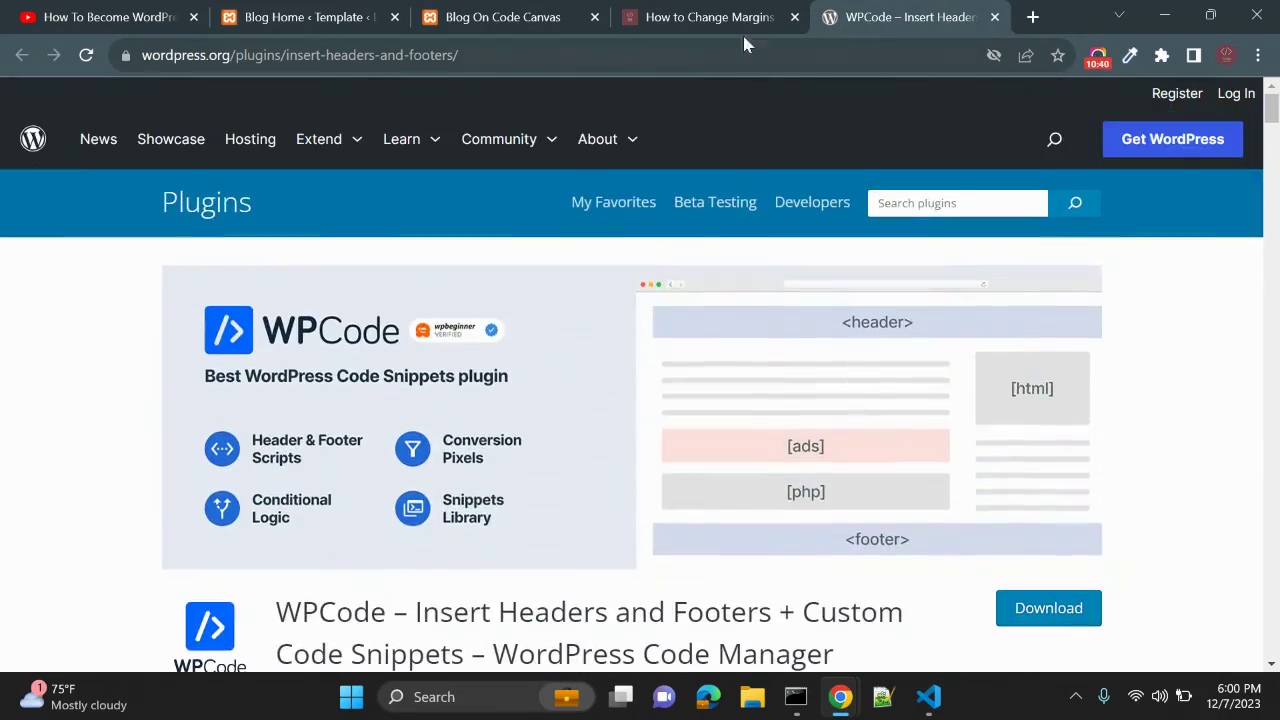
left_click(732, 16)
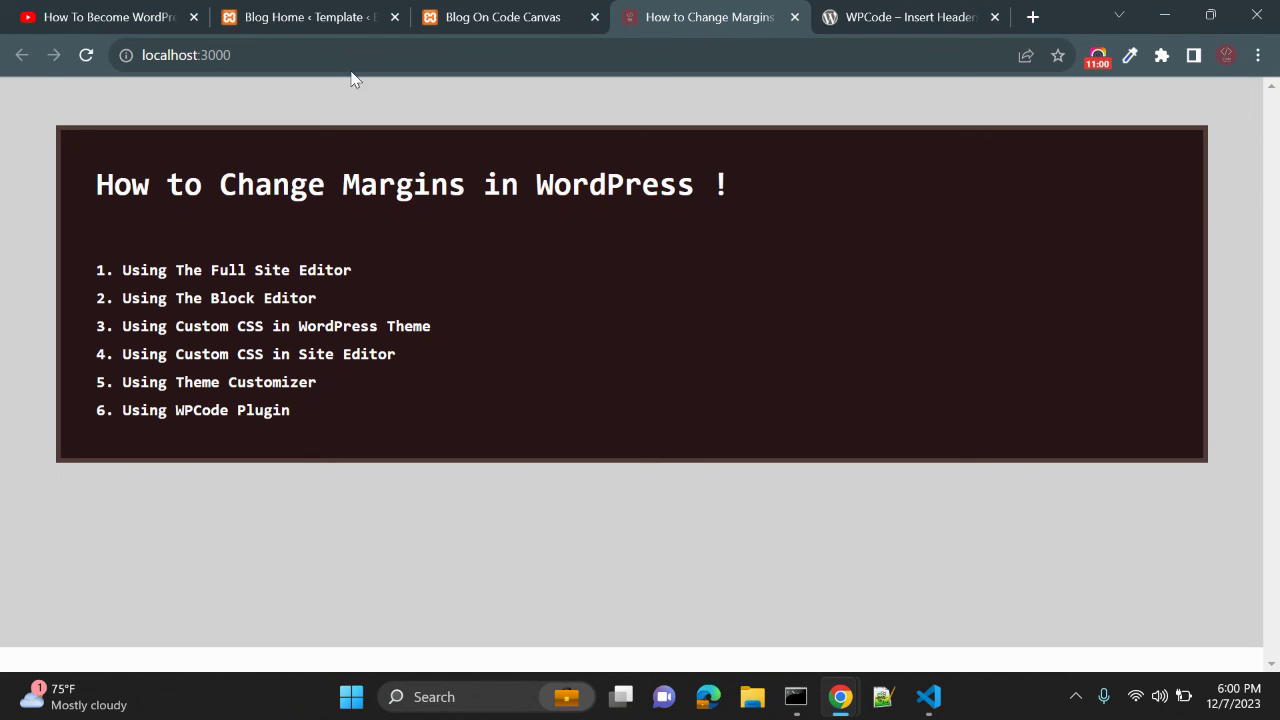
Step: Look through the videos in the "How To Become WordPress Expert !" YouTube playlist and return to its start
left_click(139, 10)
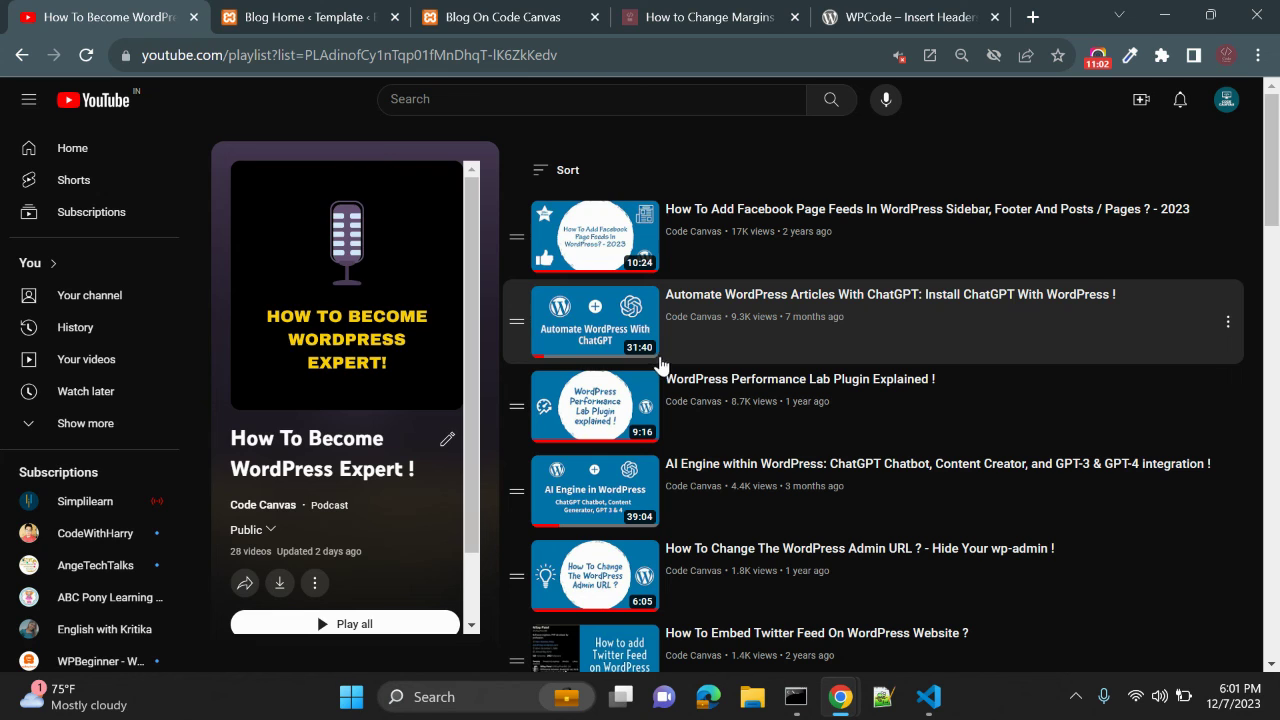
scroll(700, 310, "down", 1)
scroll(766, 292, "down", 2)
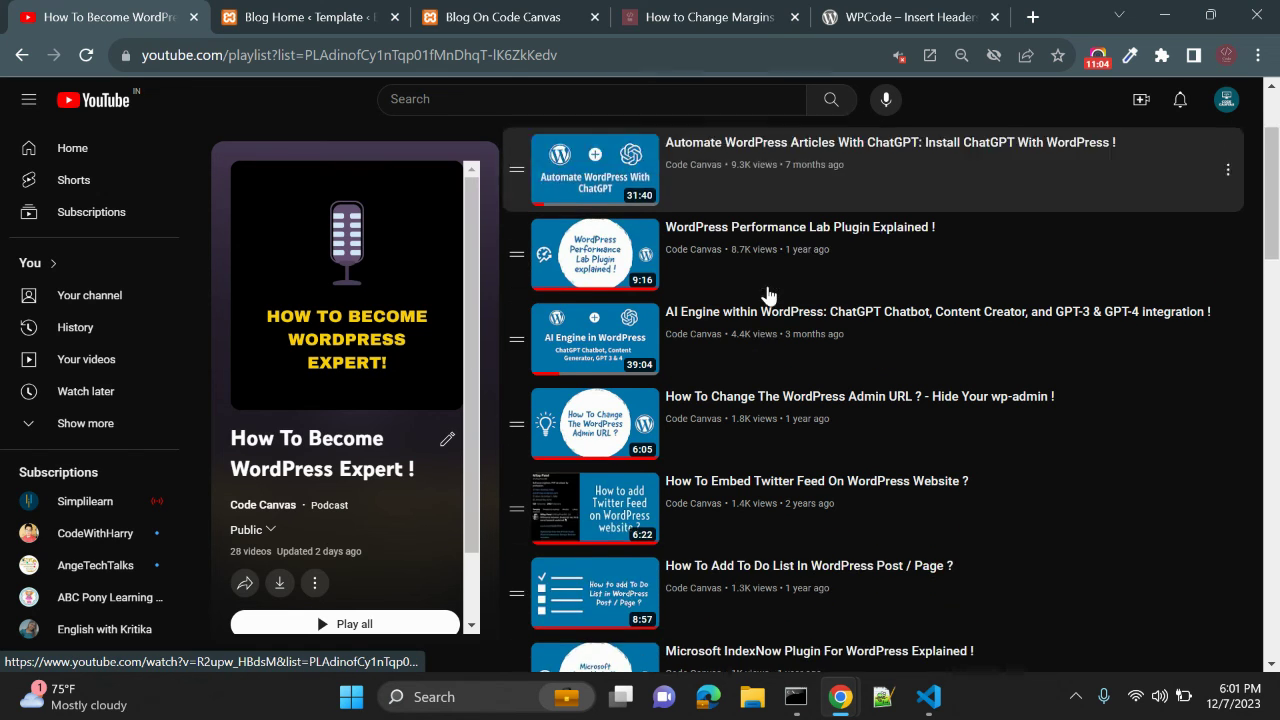
scroll(766, 292, "up", 3)
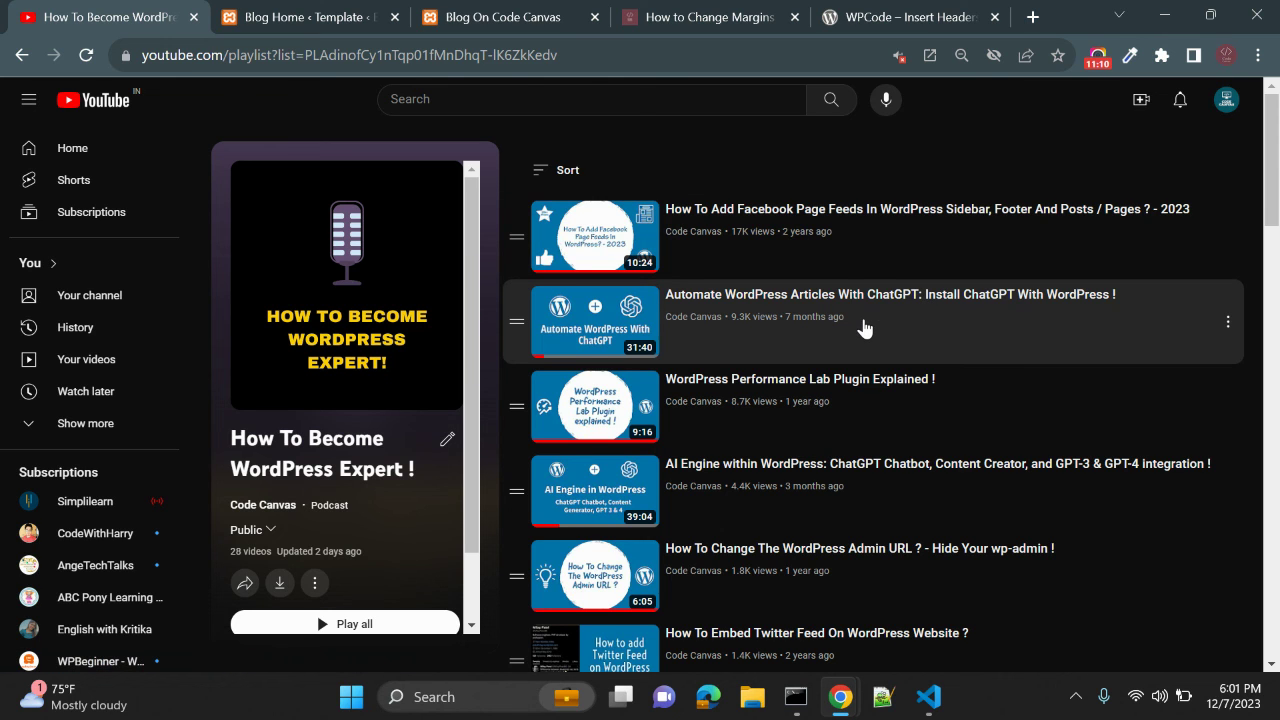
scroll(866, 326, "down", 2)
scroll(866, 326, "up", 1)
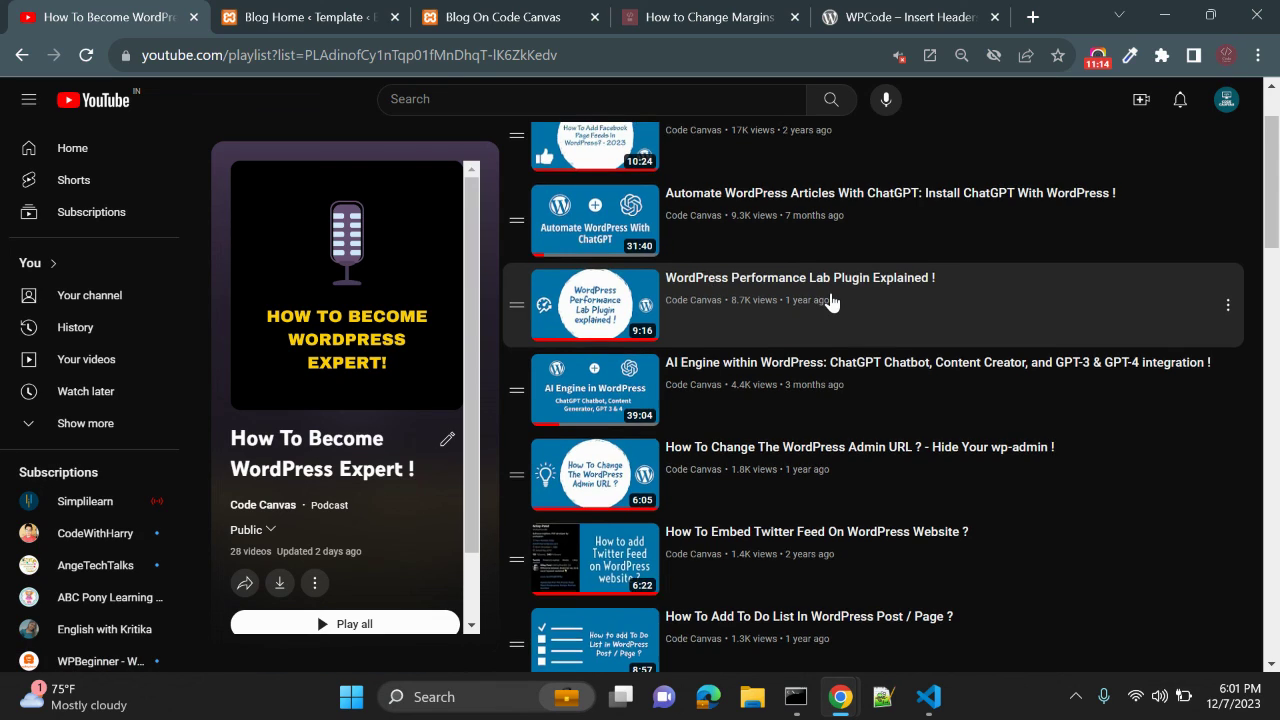
scroll(830, 302, "down", 1)
scroll(830, 302, "down", 14)
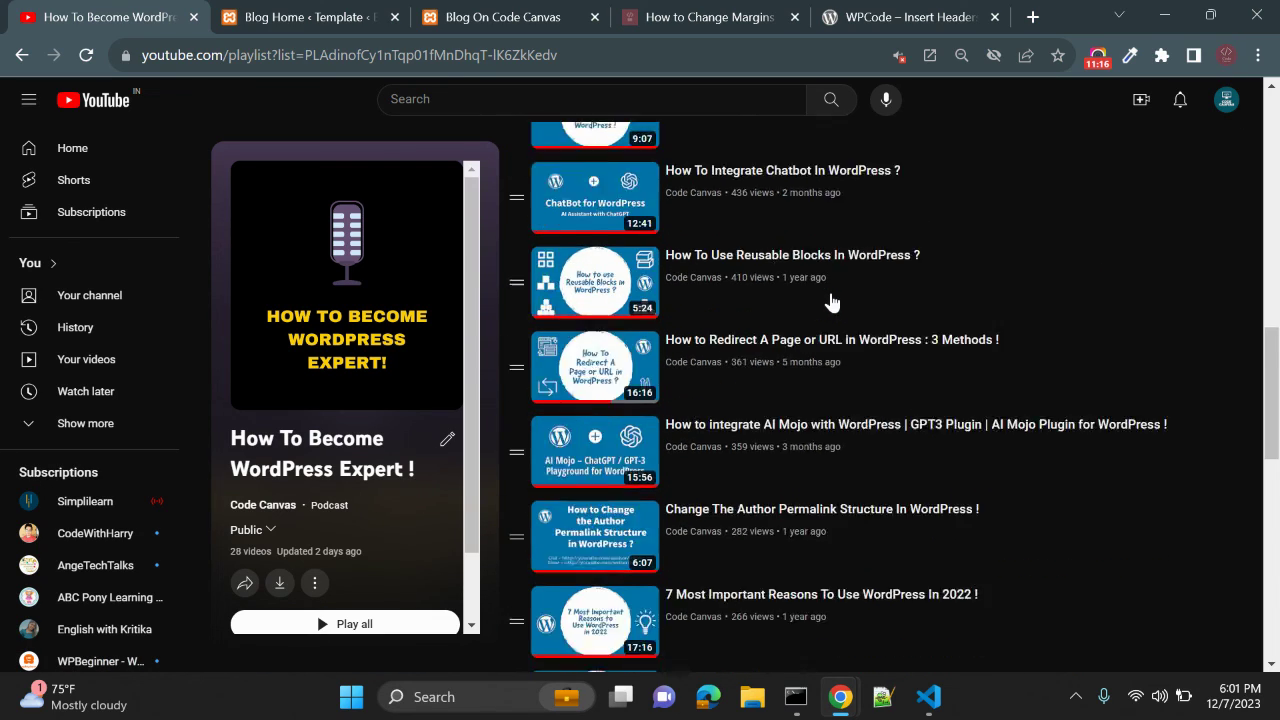
scroll(830, 302, "up", 15)
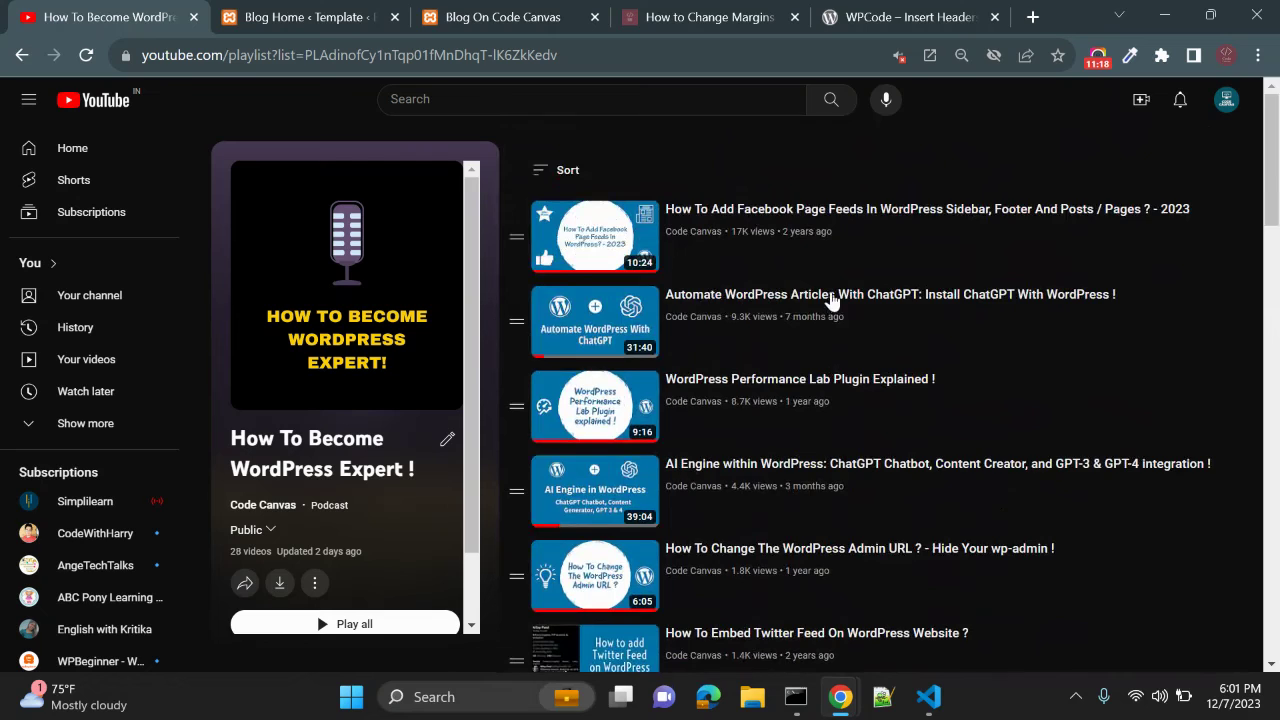
Step: Revisit the WPCode plugin page and the YouTube playlist, finishing on the "How to Change Margins in WordPress !" list
left_click(888, 8)
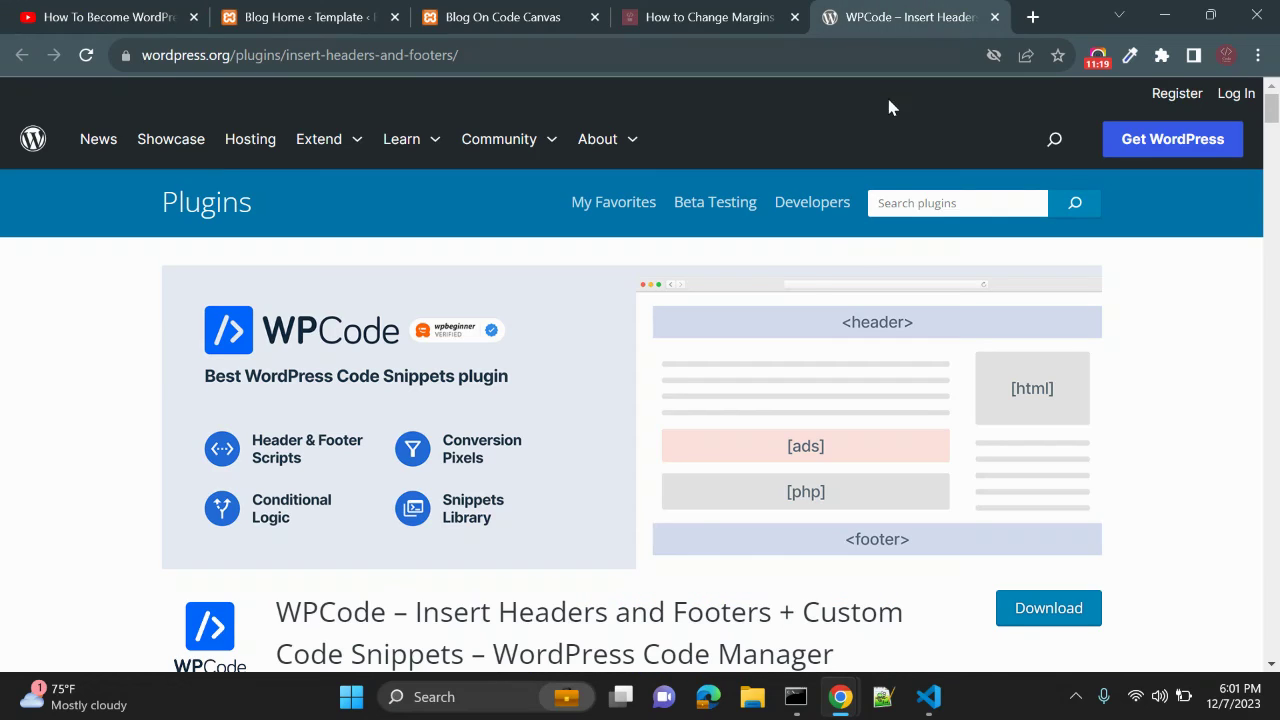
left_click(90, 10)
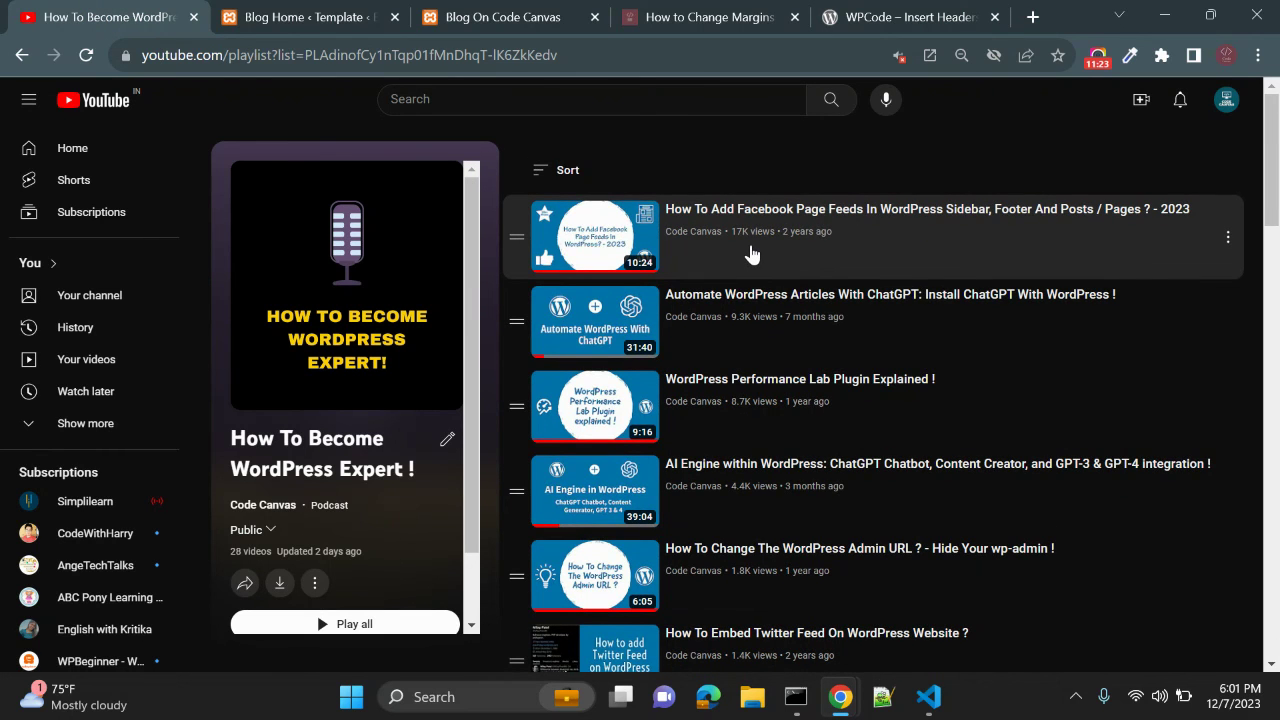
left_click(670, 12)
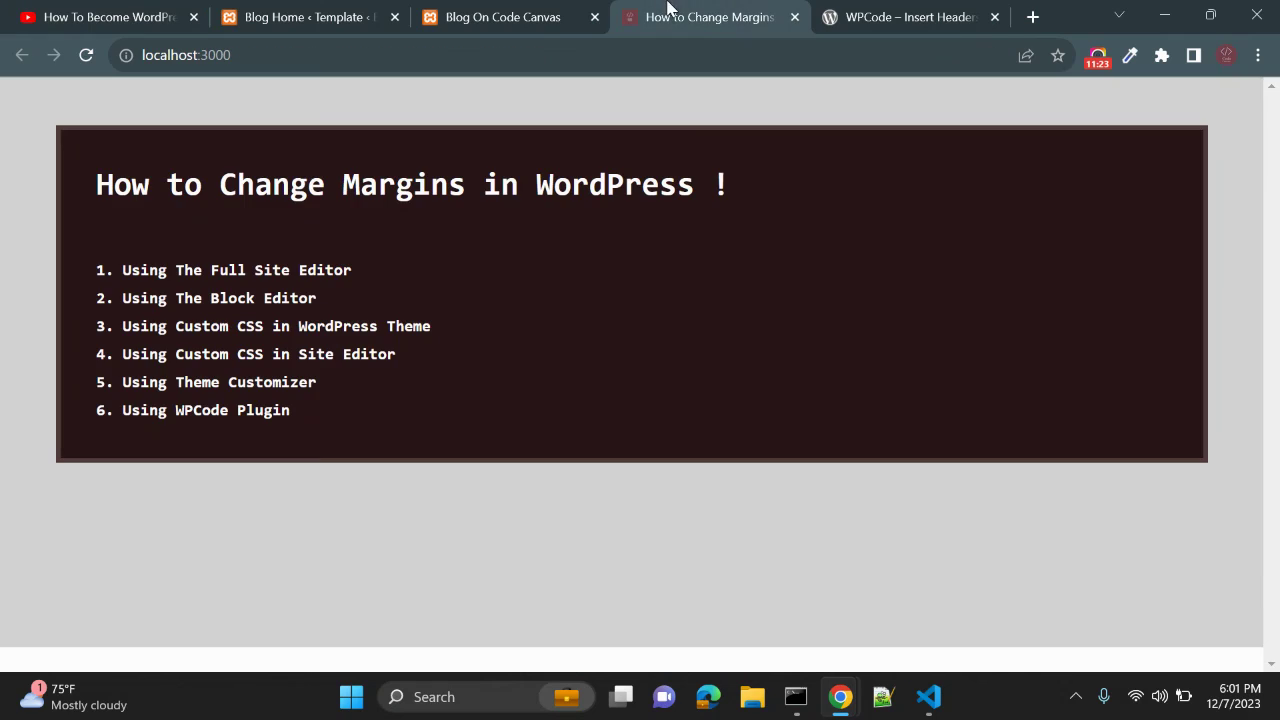
triple_click(747, 314)
left_click(810, 532)
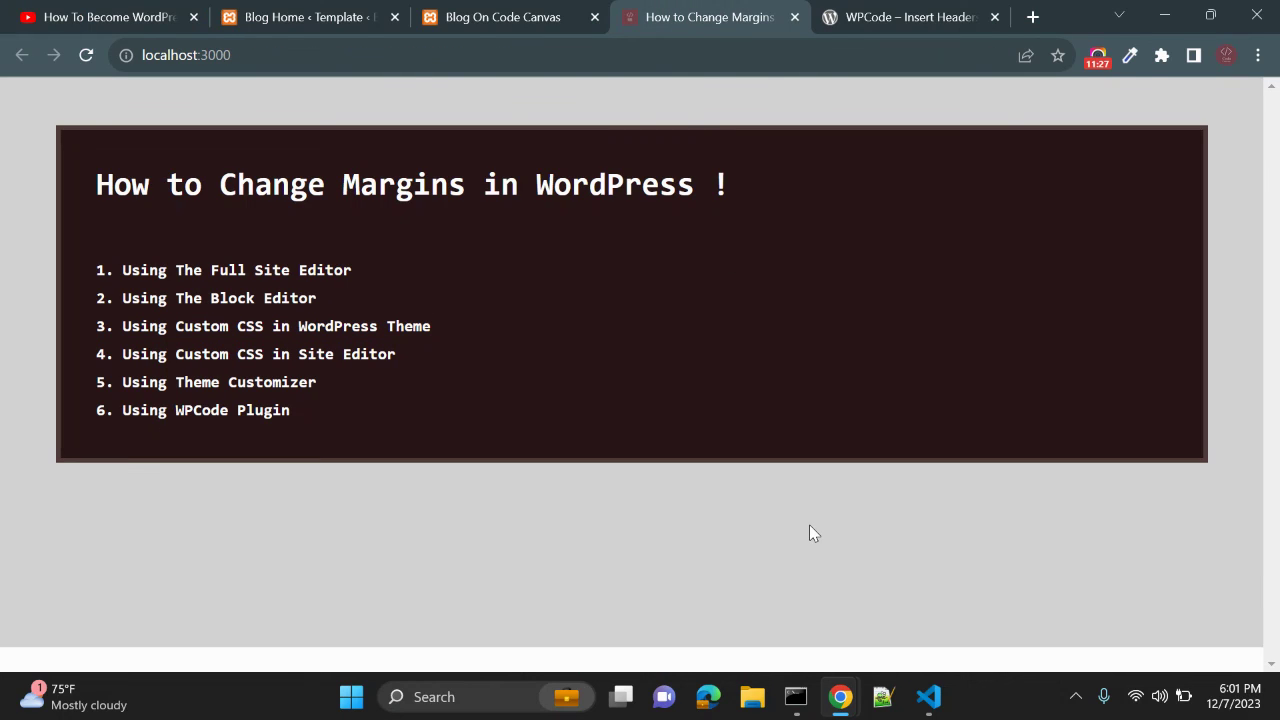